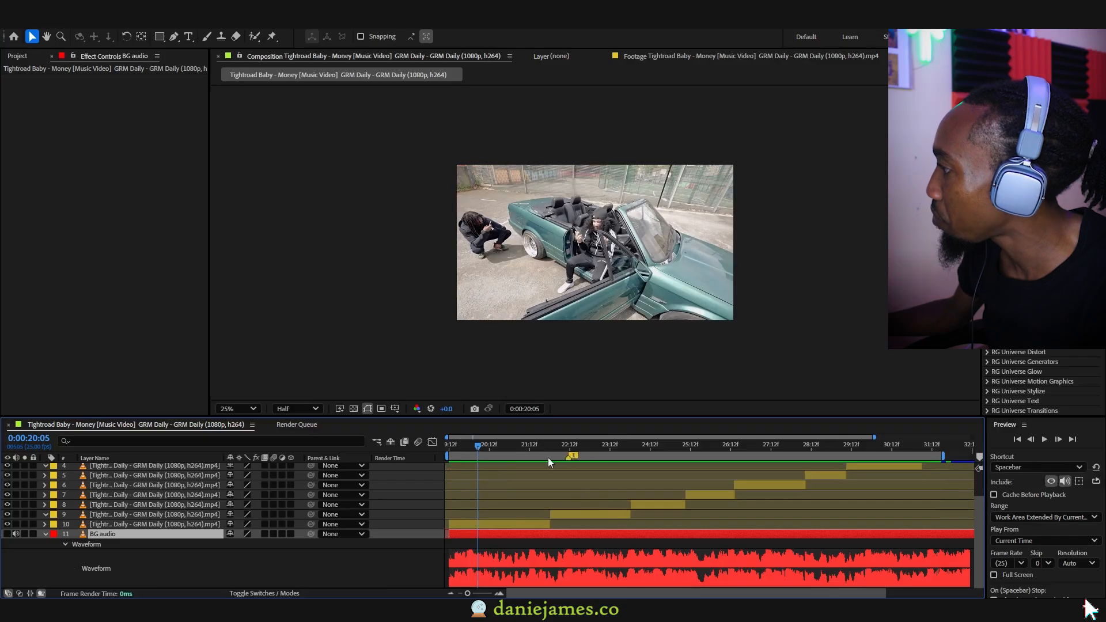
- Play and scrub the footage around marker 2, check the audio waveform, and park the time indicator at 0:00:19:22
click(464, 447)
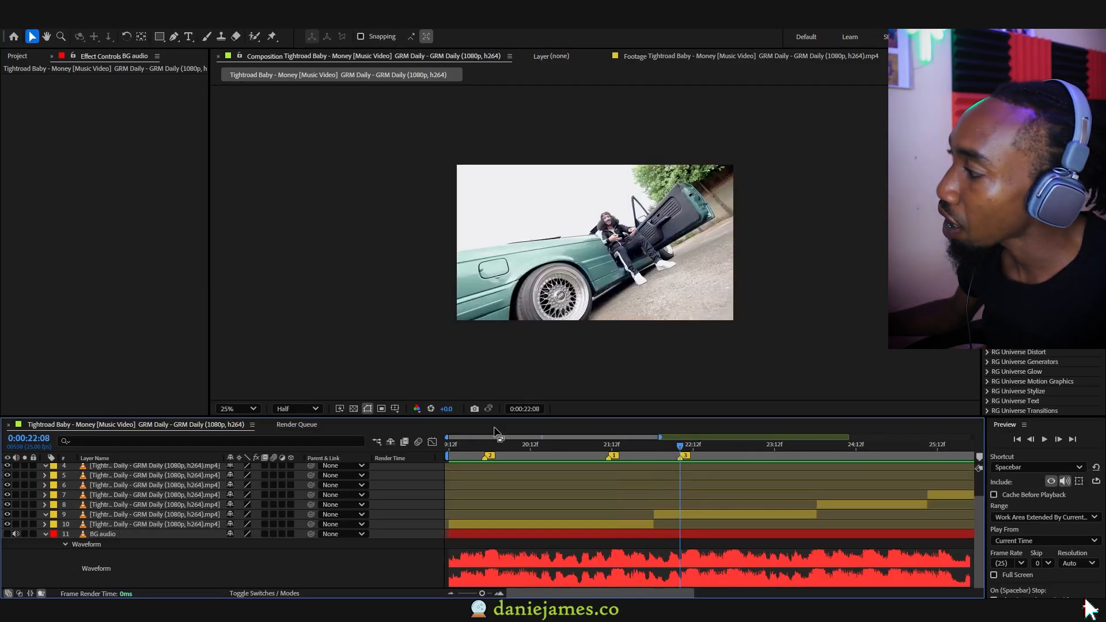
mouse_move(496, 446)
mouse_down()
mouse_move(440, 455)
mouse_move(479, 456)
mouse_up()
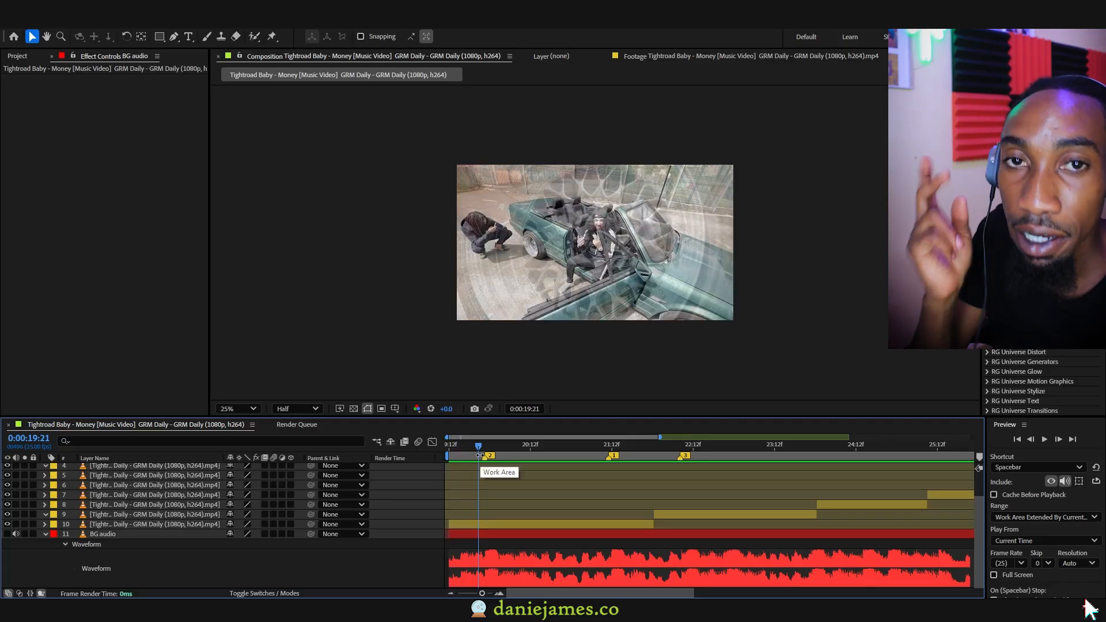
key(space)
click(481, 447)
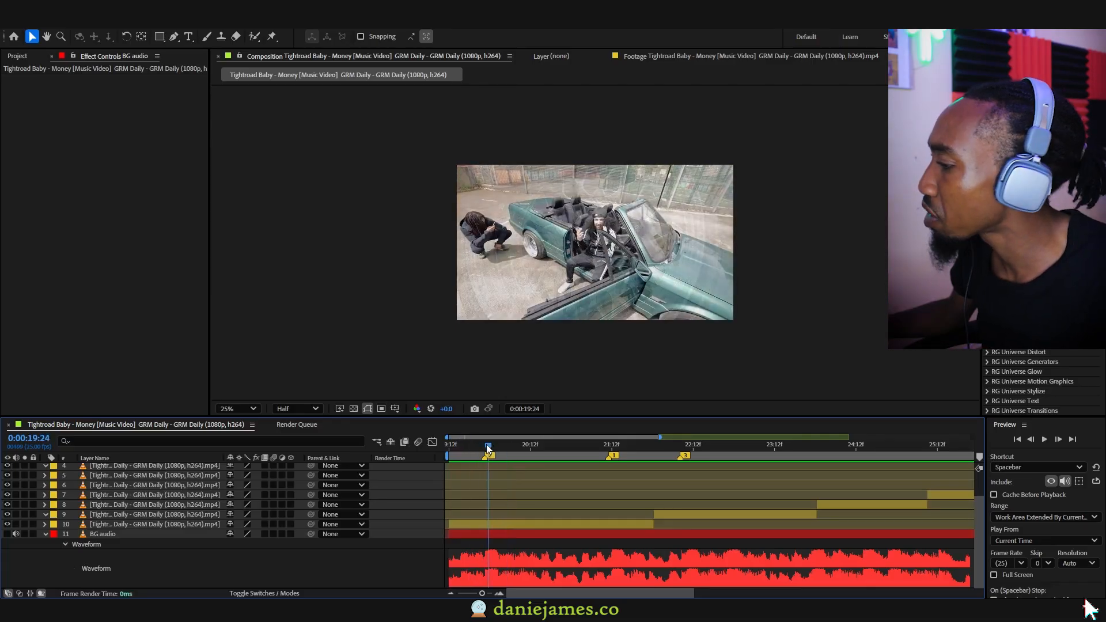
click(65, 544)
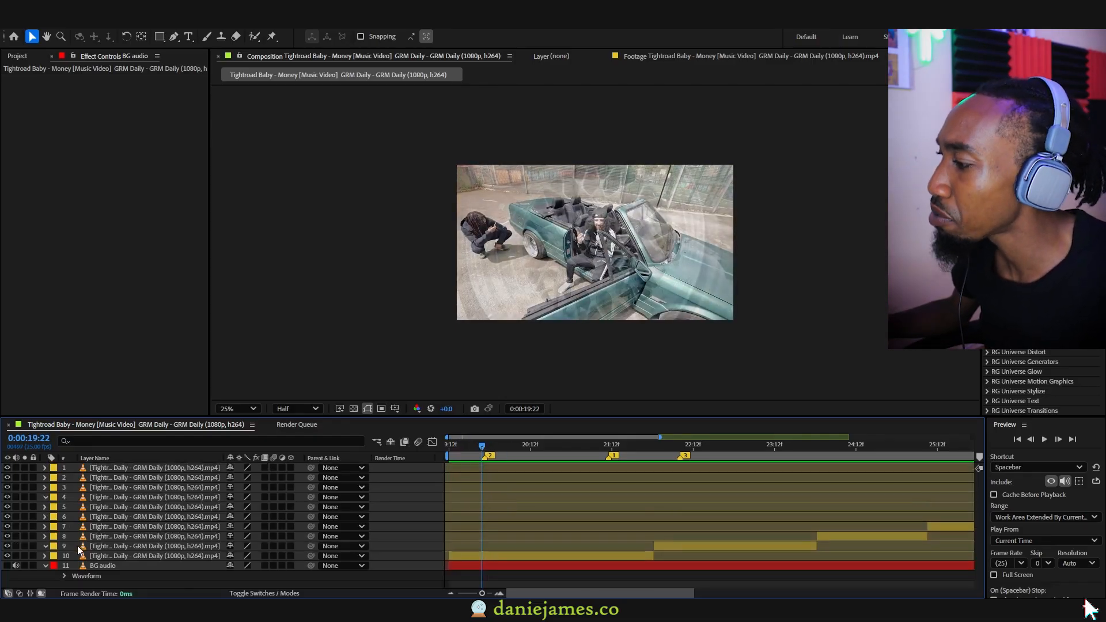
click(65, 575)
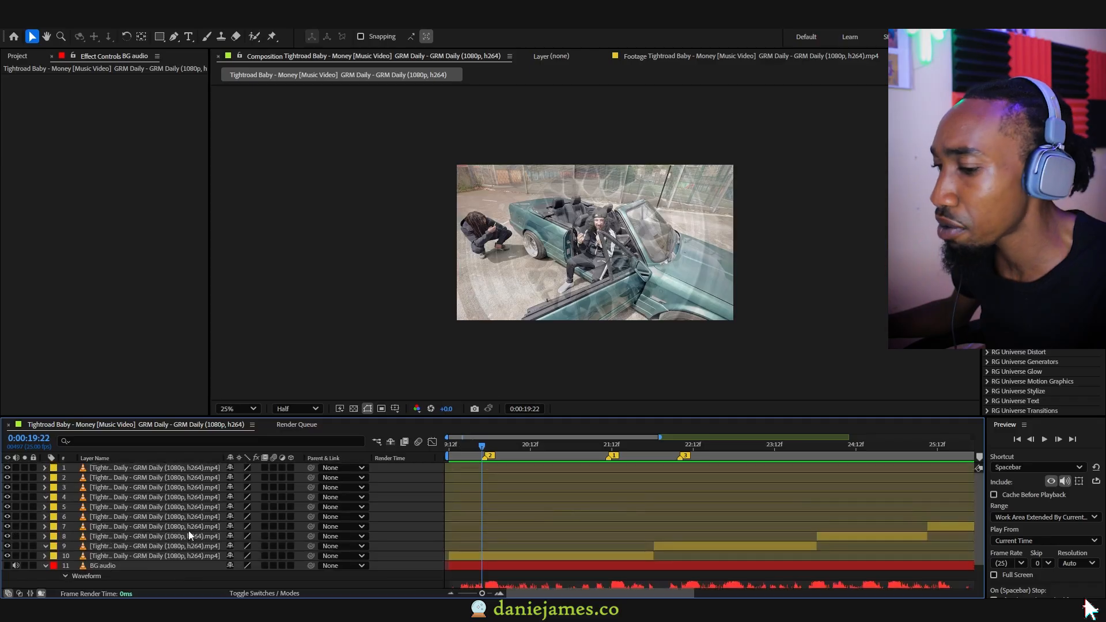
- Add an adjustment layer above the first clip at 0:00:19:22 and trim it to only a couple of frames
key(grave)
right_click(255, 412)
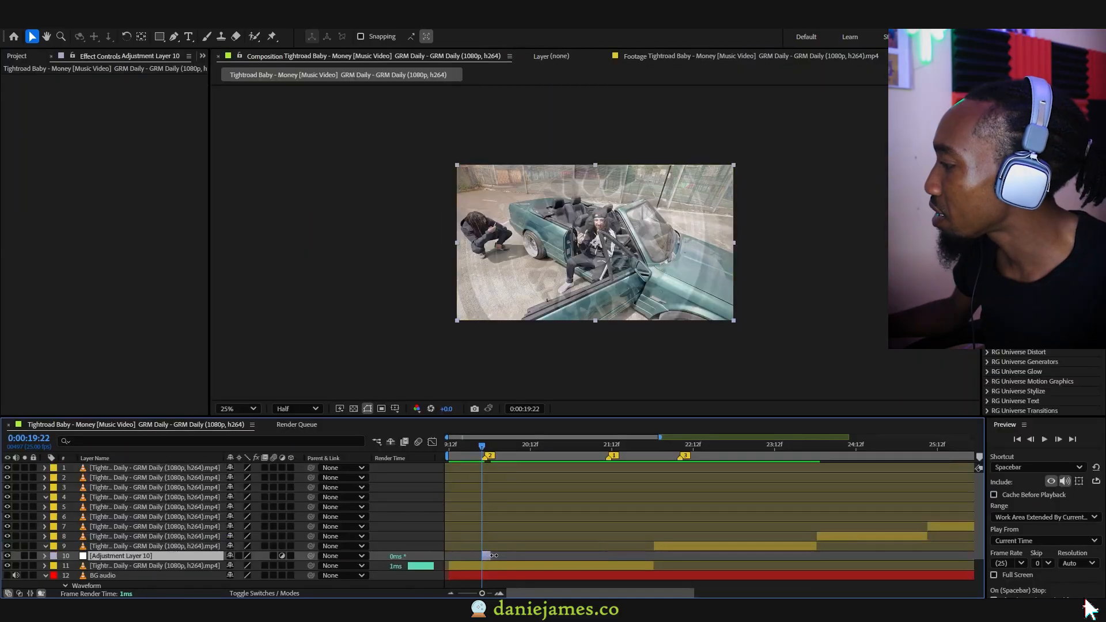
drag(493, 556, 490, 556)
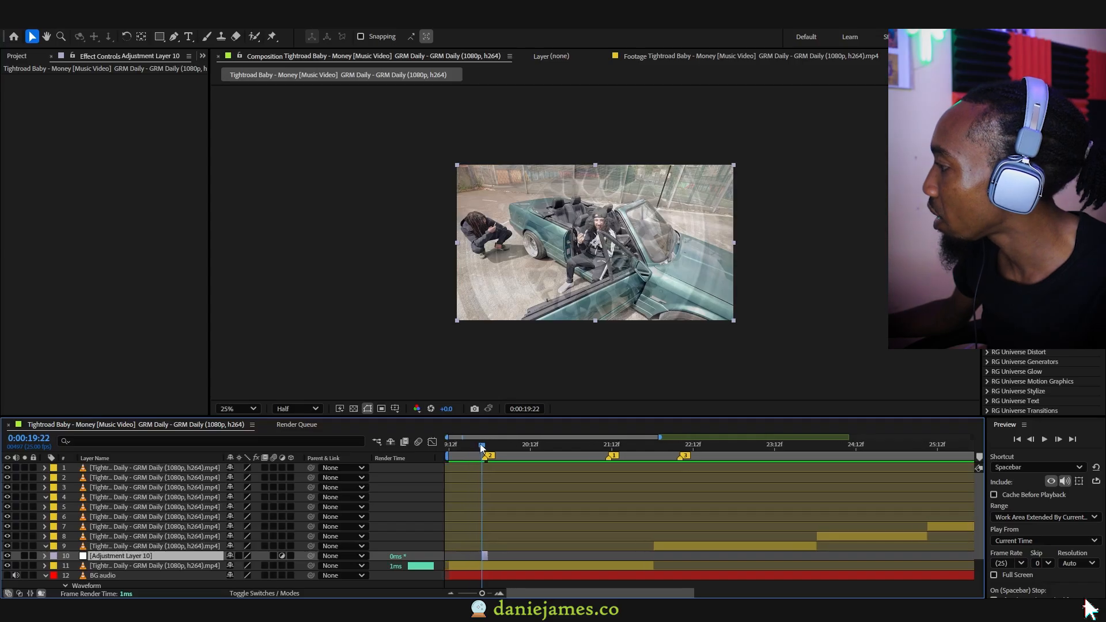
- Apply the Minimax effect to the short adjustment layer at marker 2
key(ctrl+space)
text(minimax)
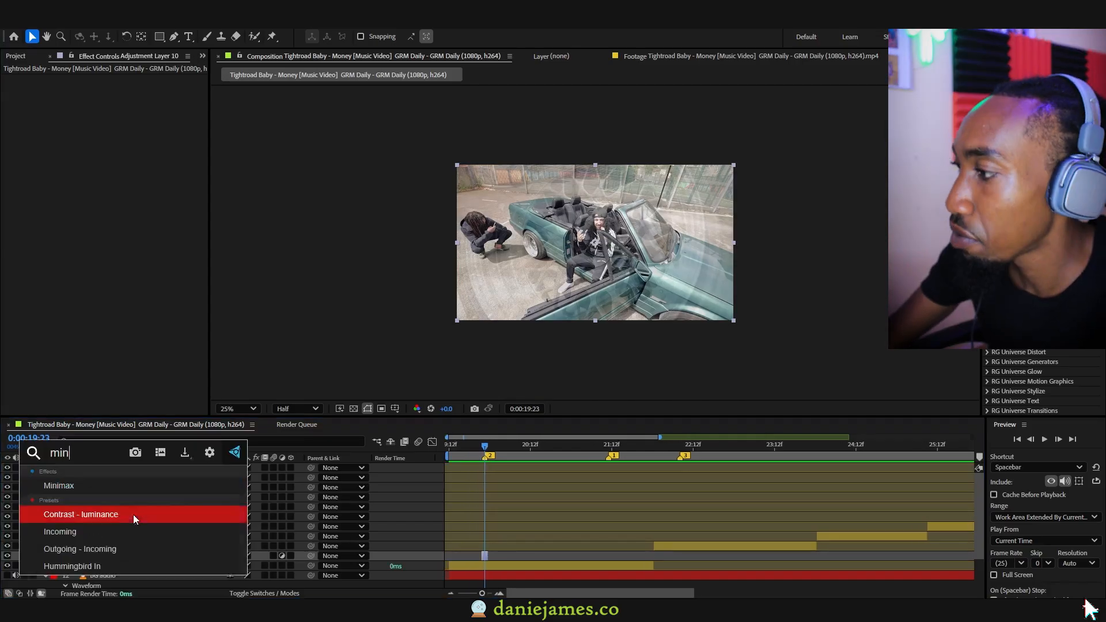
key(Return)
- Find the distort effects and apply S_DistortRGB to the same adjustment layer
key(ctrl+space)
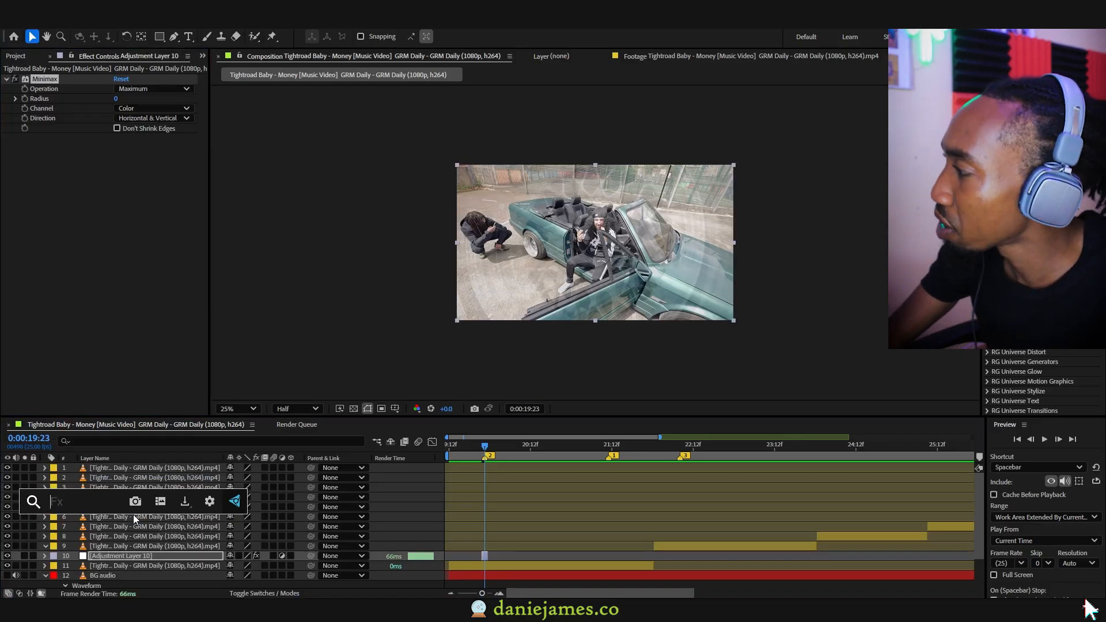
text(distor)
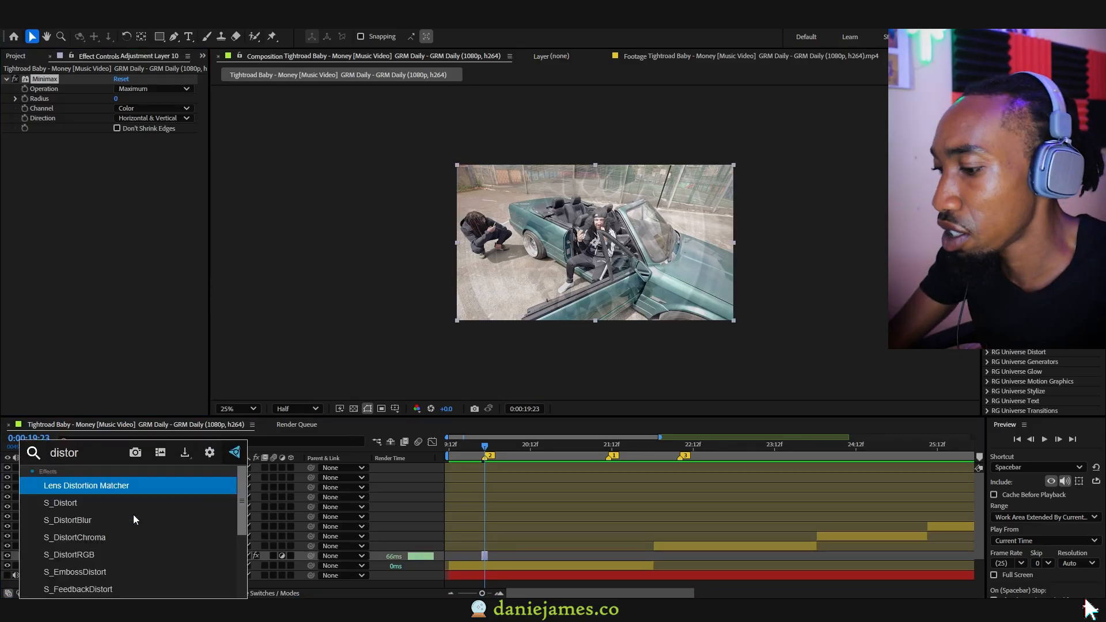
text(tio)
key(BackSpace)
key(BackSpace)
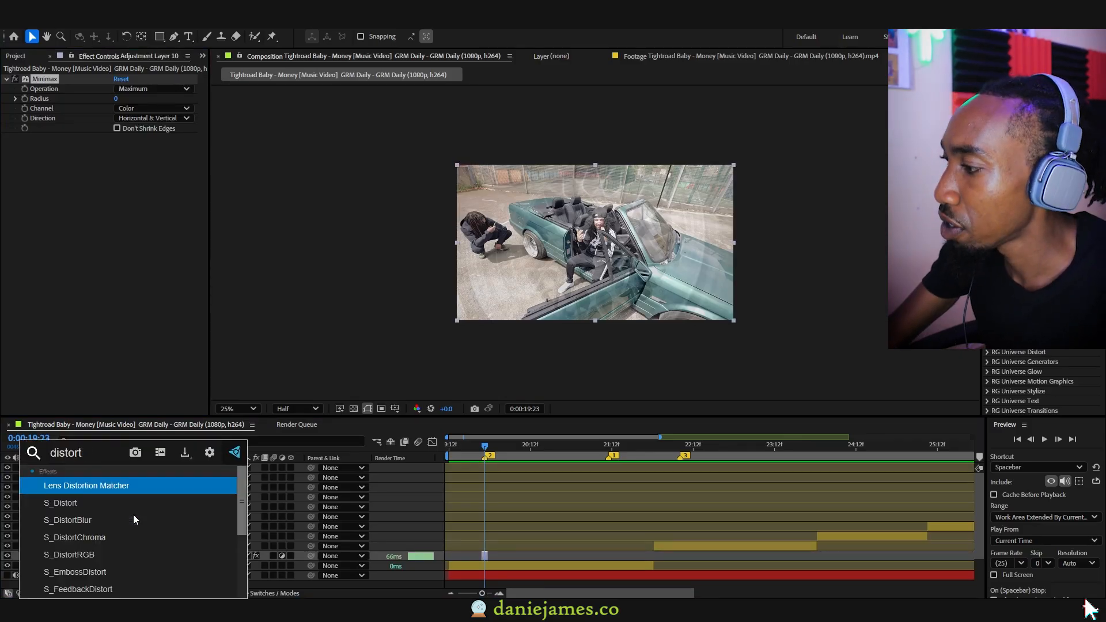
key(Down)
key(Down)
key(Down)
key(Return)
click(91, 399)
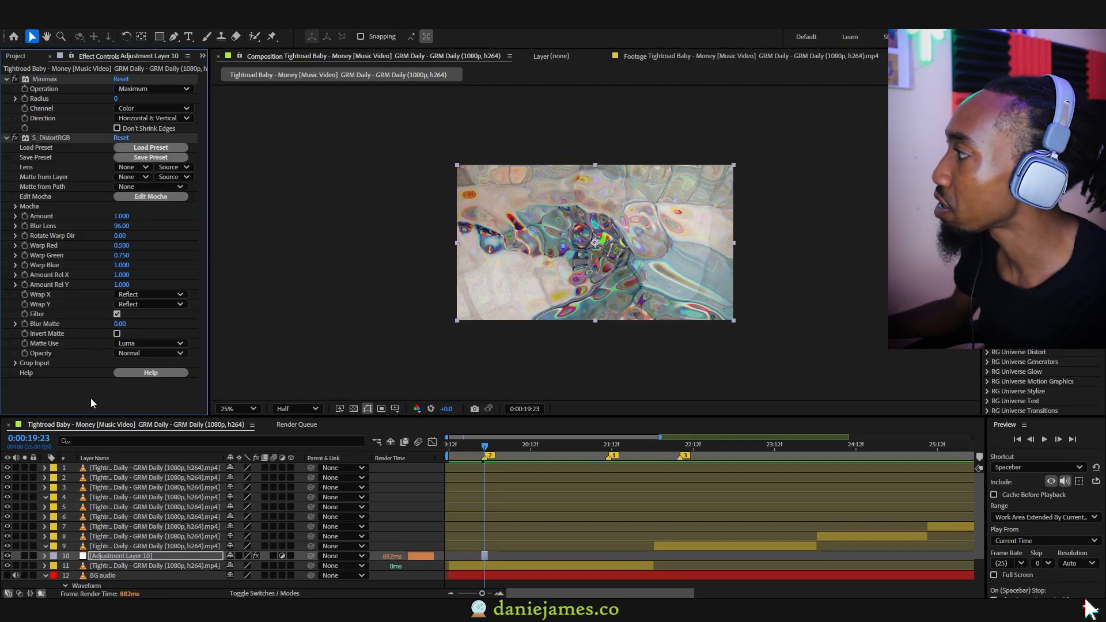
- Set S_DistortRGB's Blur Lens to 800 and its Amount to 0.520
drag(115, 228, 172, 230)
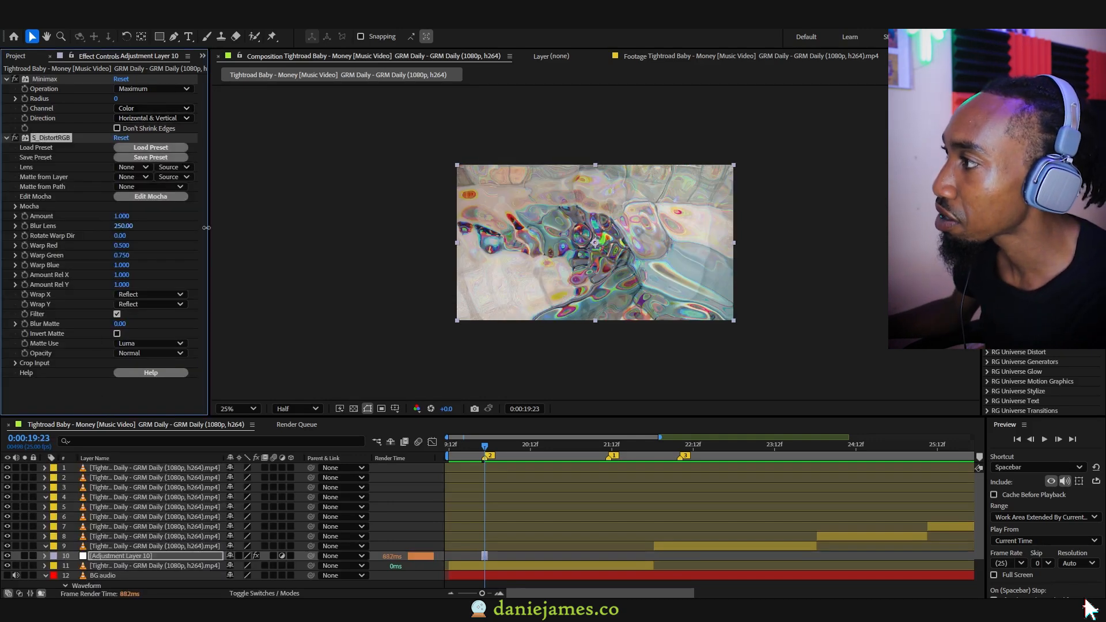
click(123, 225)
text(800)
key(Return)
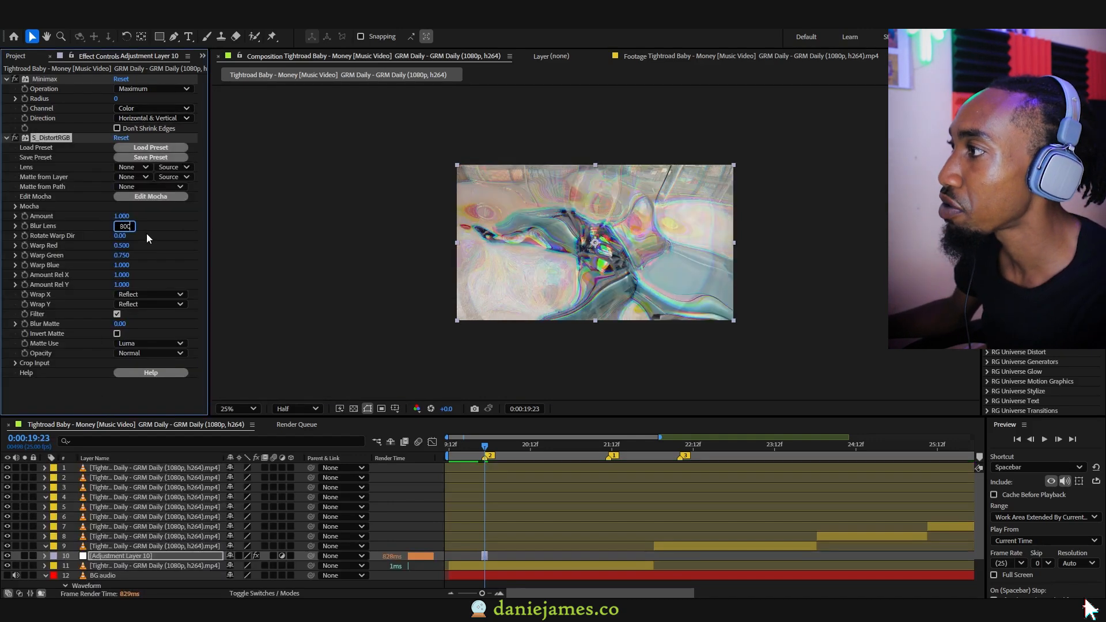
drag(103, 218, 228, 170)
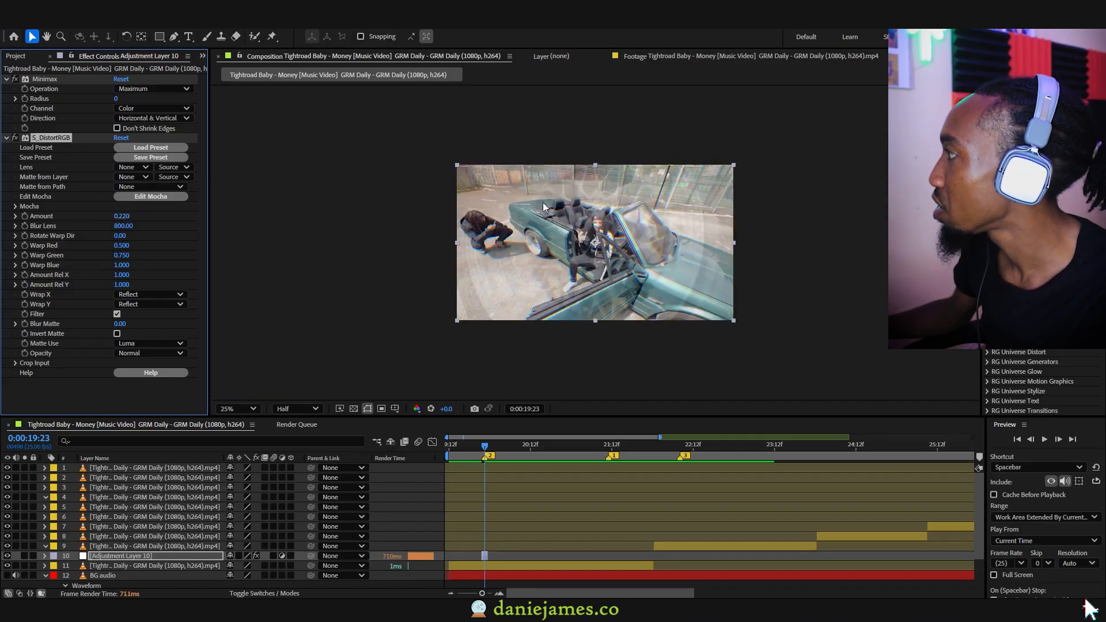
drag(151, 215, 151, 216)
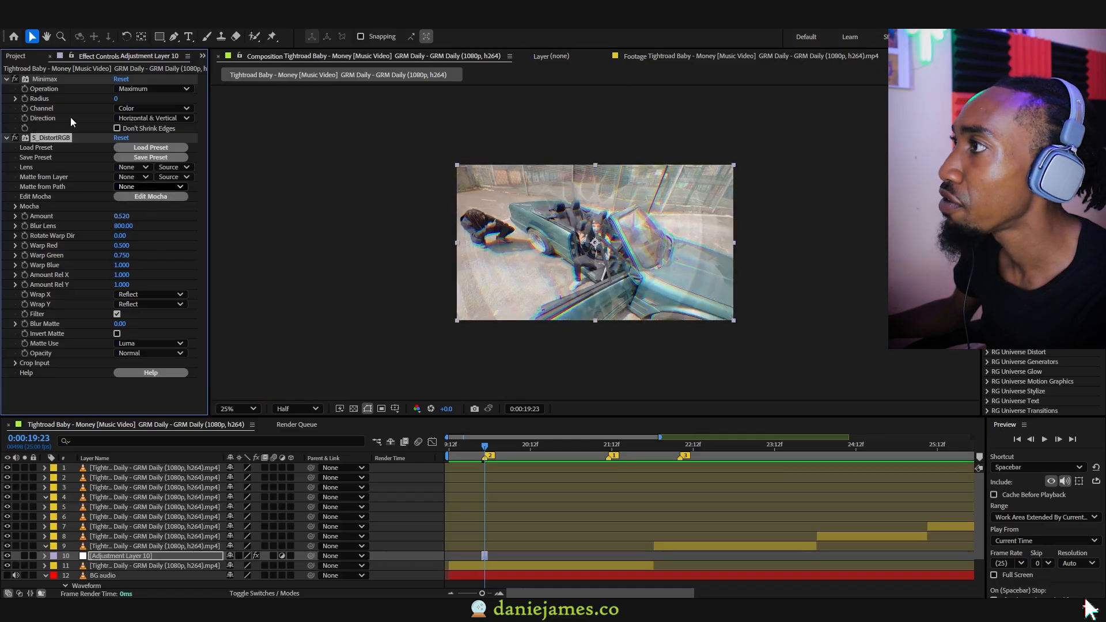
- Set the Minimax radius to 26 and its direction to Just Horizontal
drag(116, 99, 134, 99)
click(162, 118)
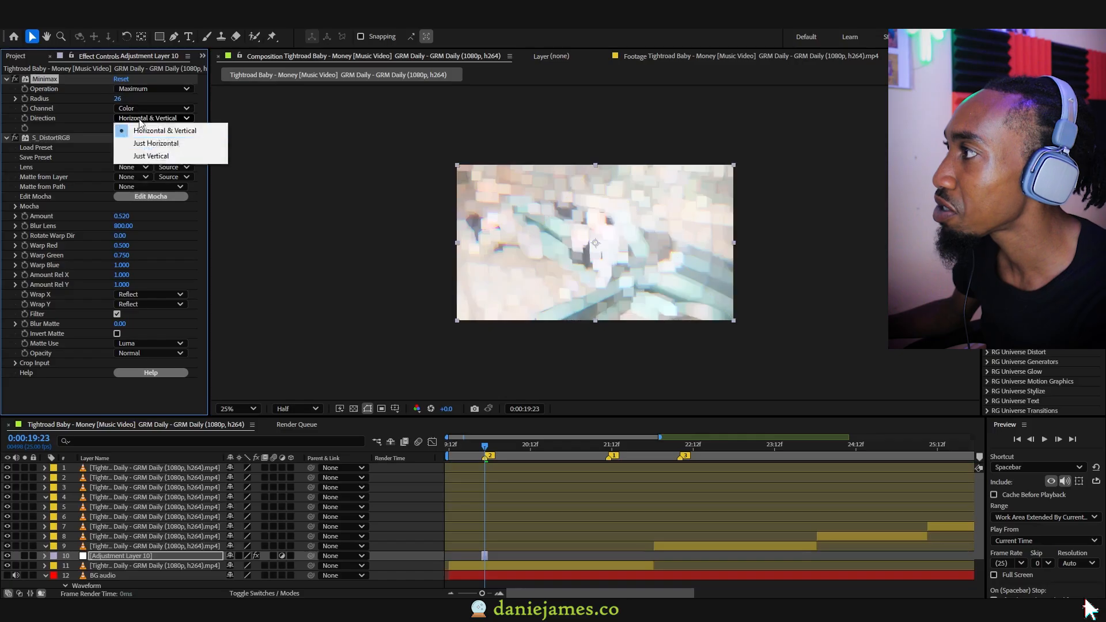
click(164, 142)
click(164, 138)
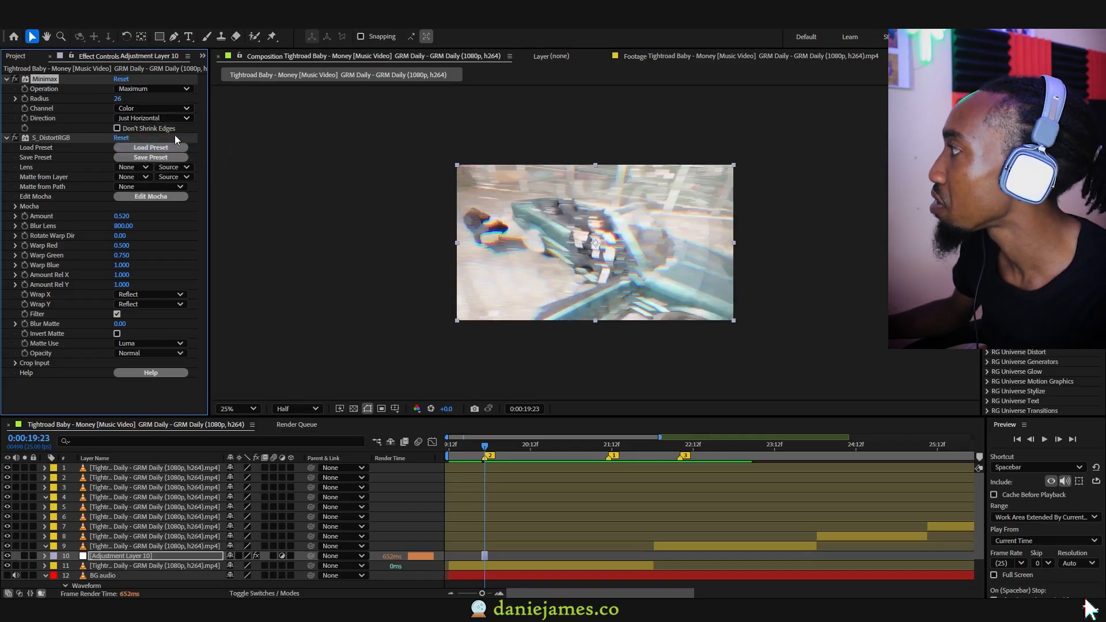
- Raise S_DistortRGB's Amount to 0.650 and Blur Lens to 845, and preview the frames leading into marker 2
click(475, 450)
drag(475, 450, 482, 449)
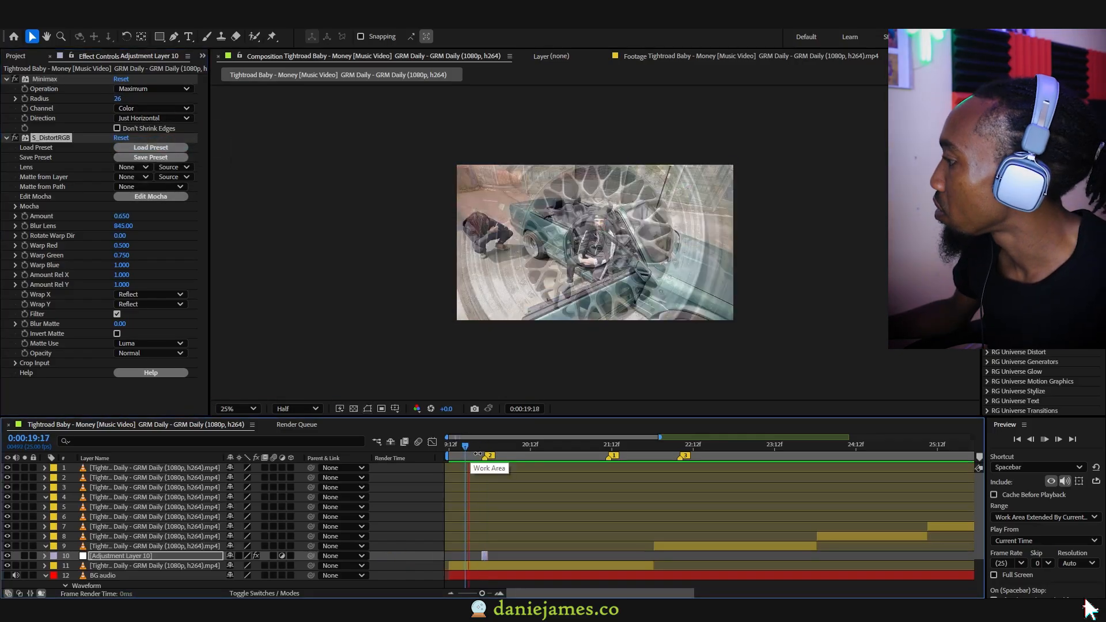
- Add a Curves effect to the adjustment layer and bend the RGB curve into a contrast shape with darker shadows and brighter highlights
click(77, 379)
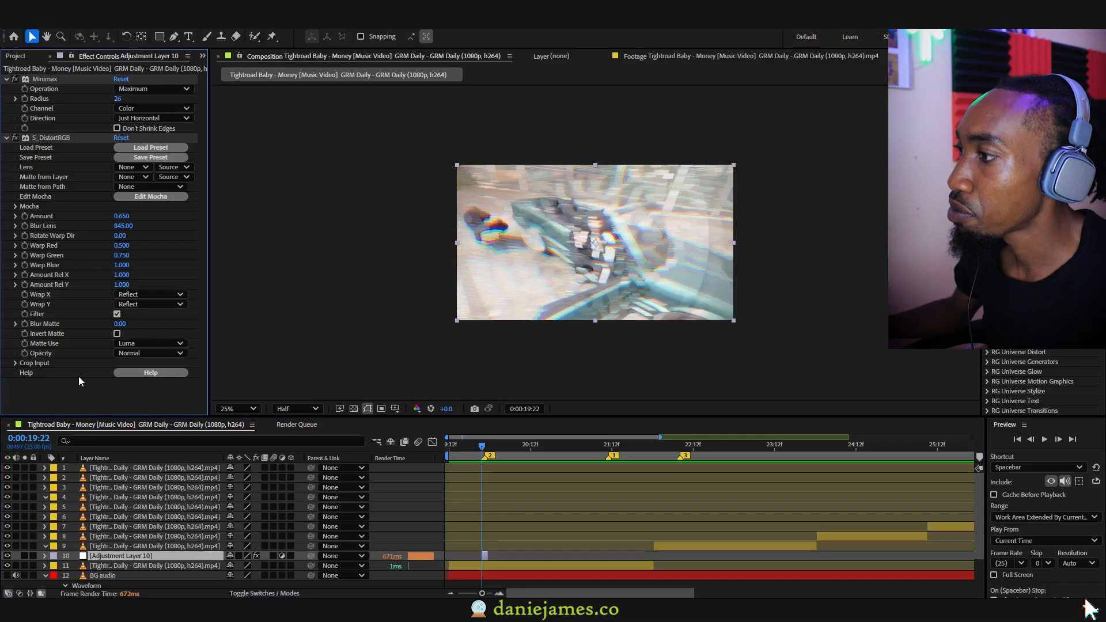
key(ctrl+space)
text(curves)
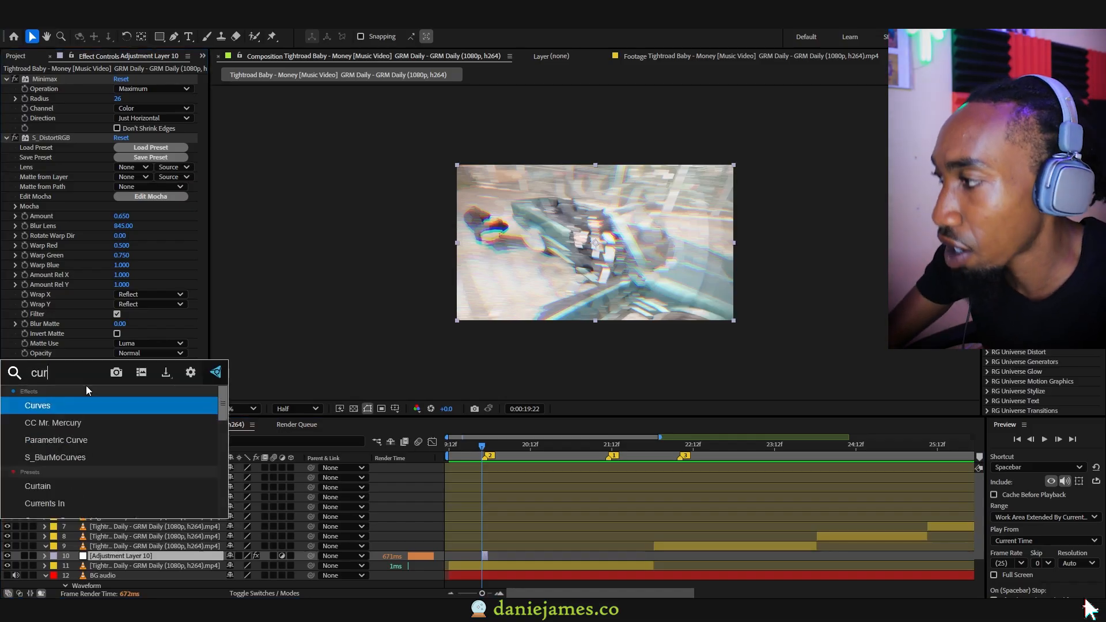
click(74, 411)
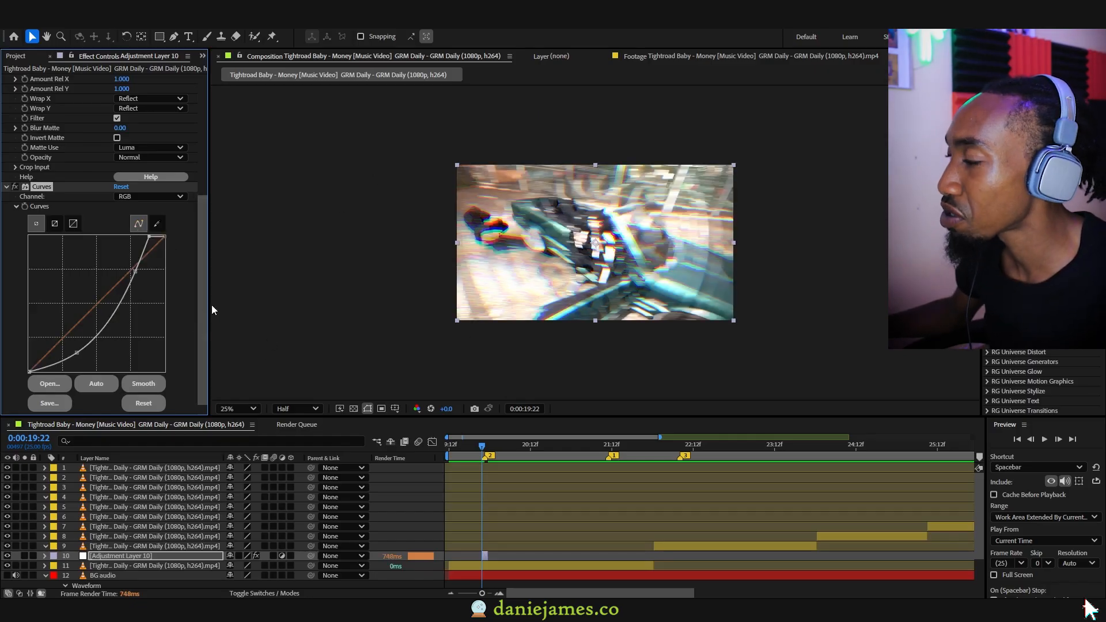
- Play the effect from 0:00:19:17 through marker 2 and return to the start of the adjustment layer
key(space)
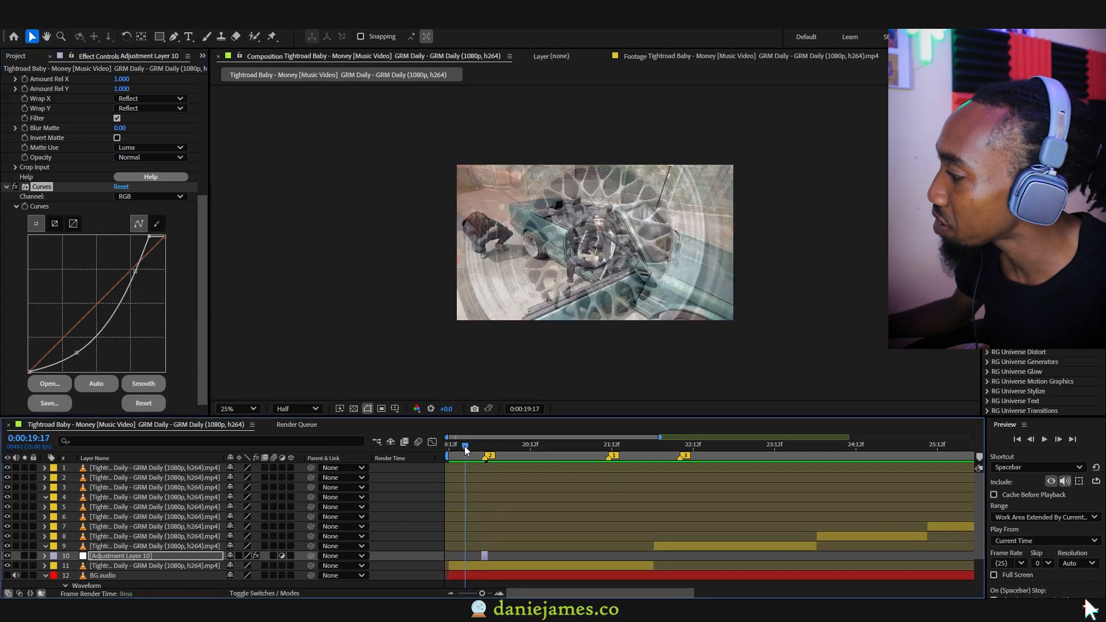
click(466, 449)
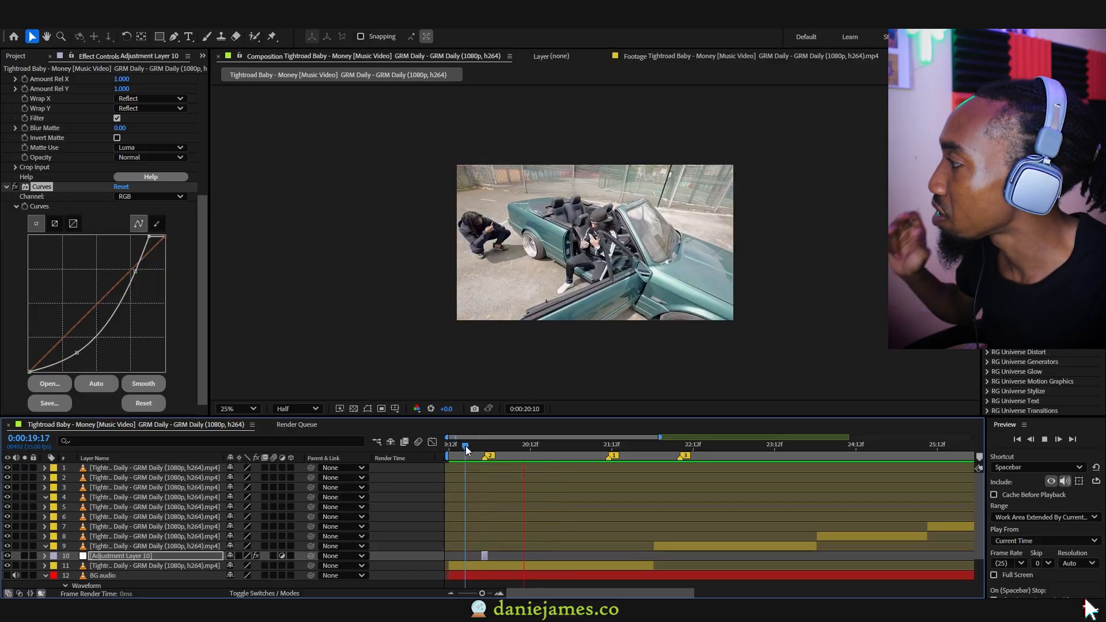
drag(466, 449, 483, 449)
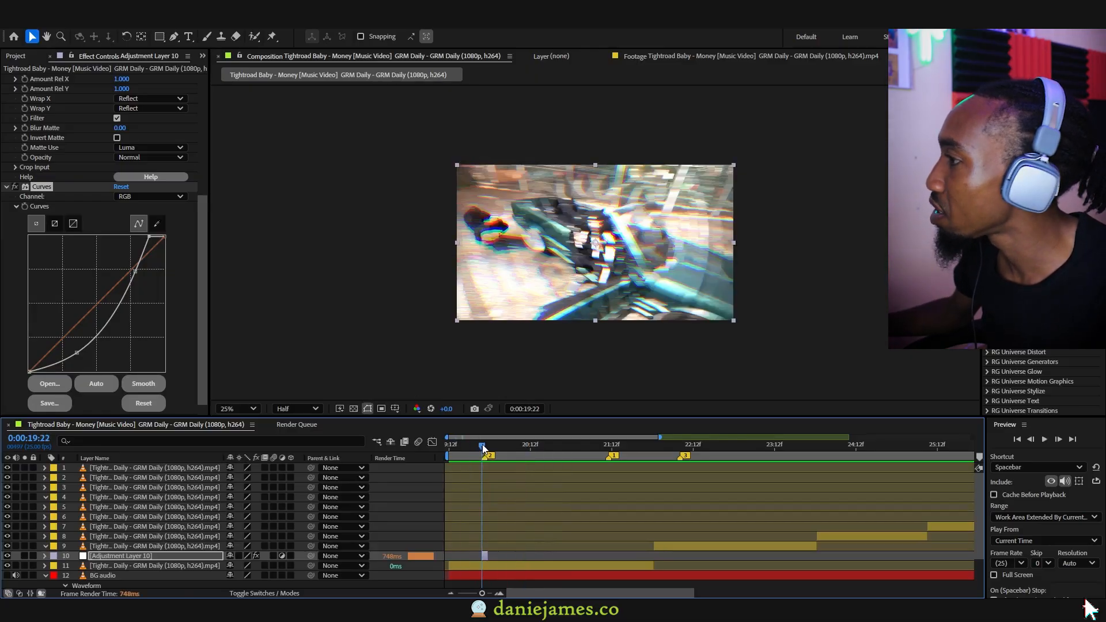
- Collapse the settings of the Curves, S_DistortRGB and Minimax effects
click(7, 187)
click(5, 137)
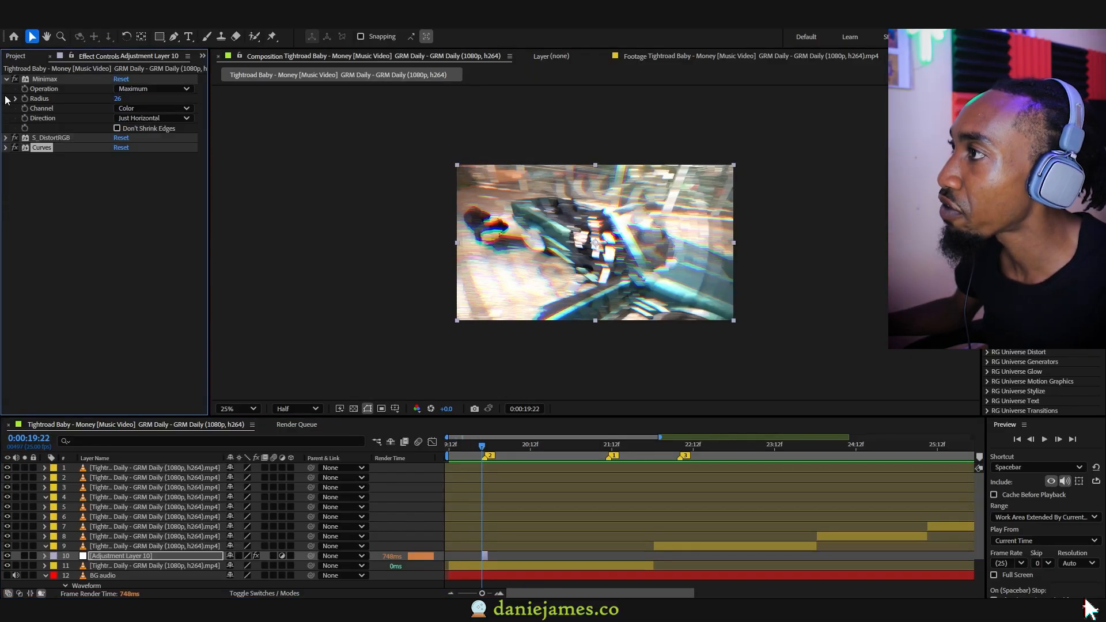
click(6, 79)
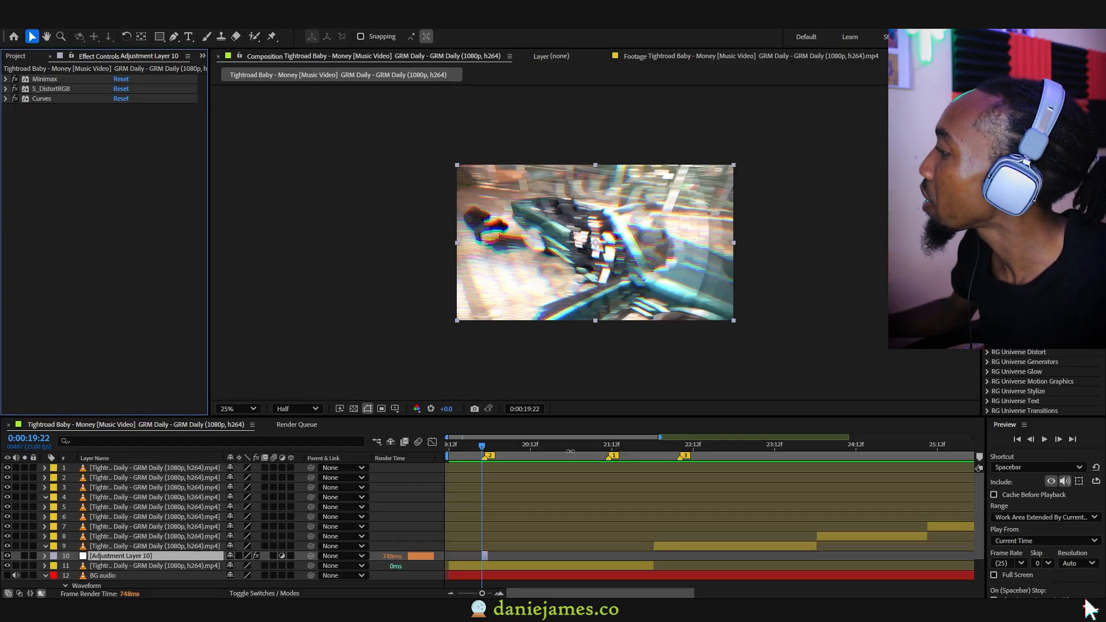
- Add a second adjustment layer as a short segment around marker 1 and move the time indicator to 0:00:21:09
drag(572, 445, 675, 459)
right_click(118, 425)
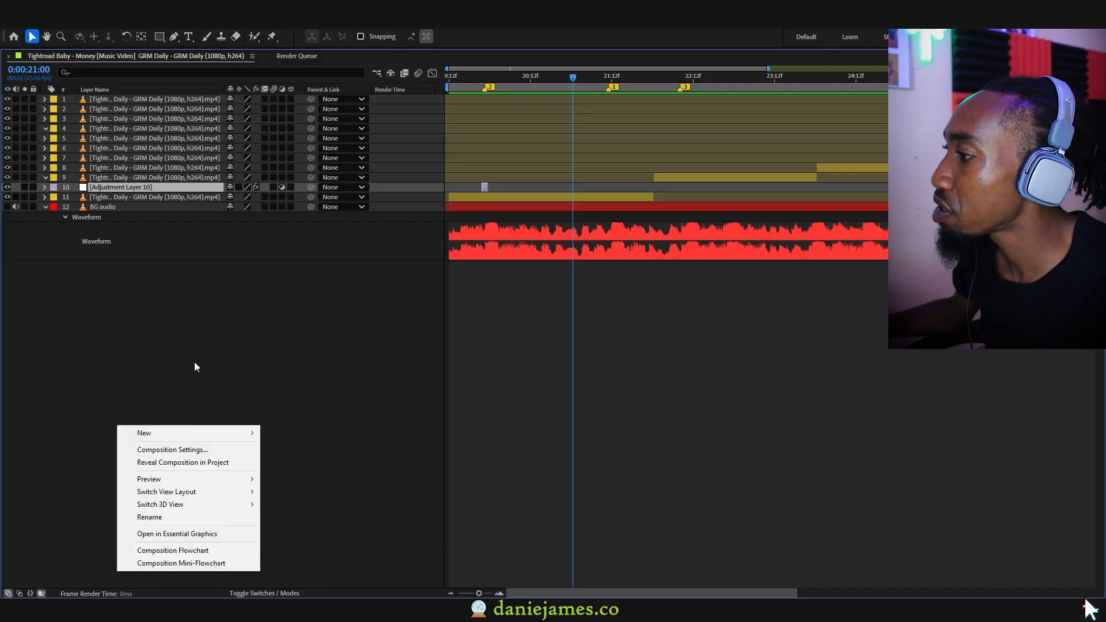
mouse_move(200, 445)
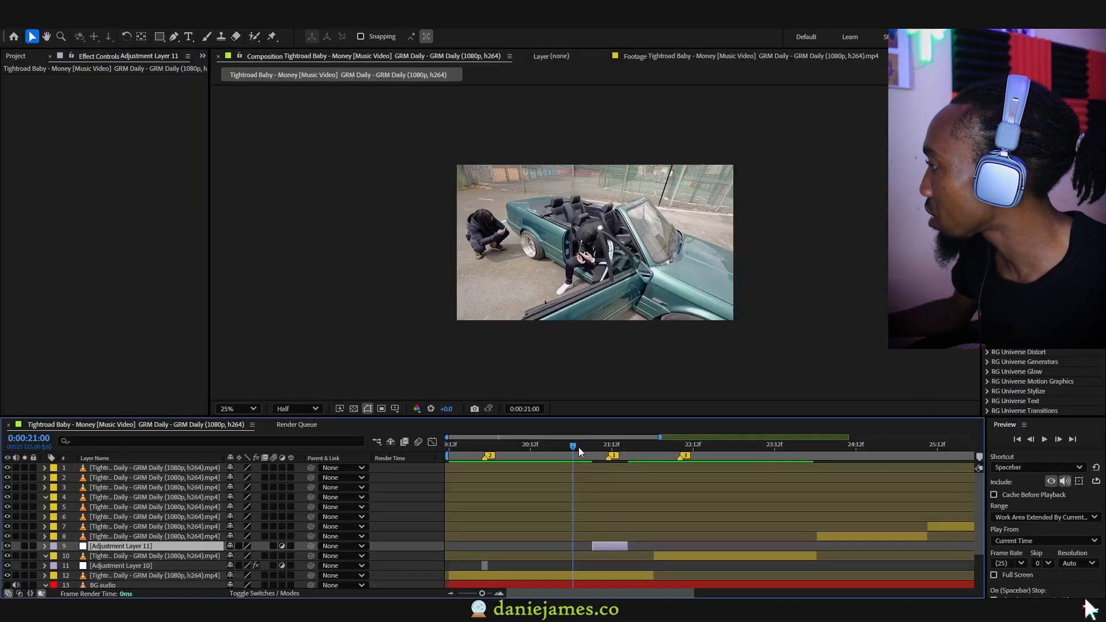
click(578, 448)
click(600, 449)
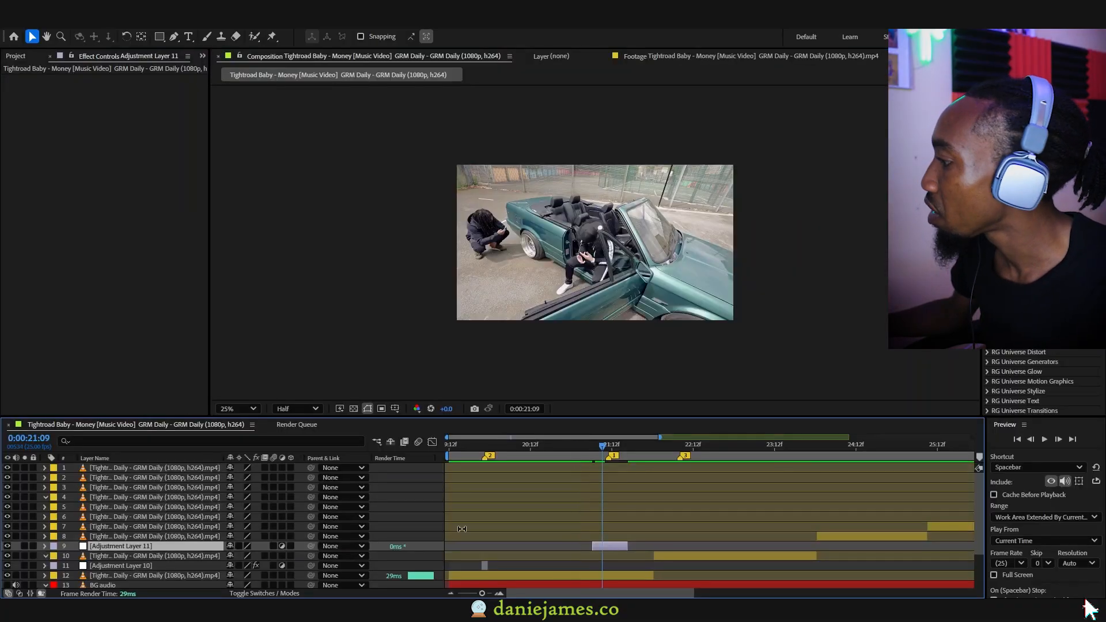
- Duplicate the effects adjustment layer from marker 2 to marker 1, and shift the empty adjustment layer to marker 3
click(485, 566)
click(475, 448)
drag(477, 448, 484, 448)
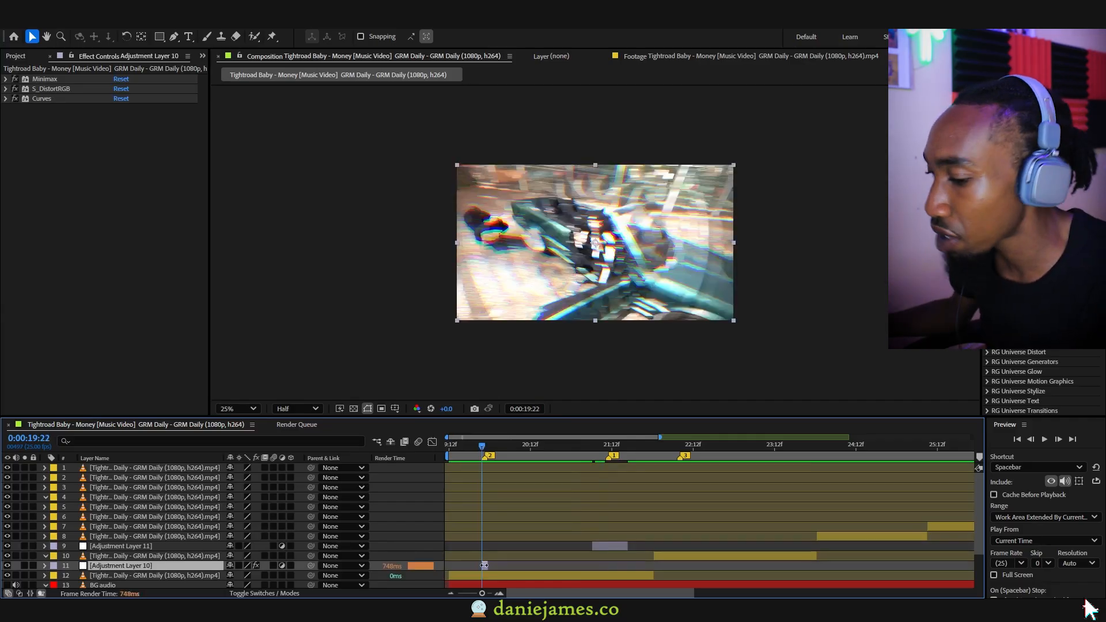
key(ctrl+d)
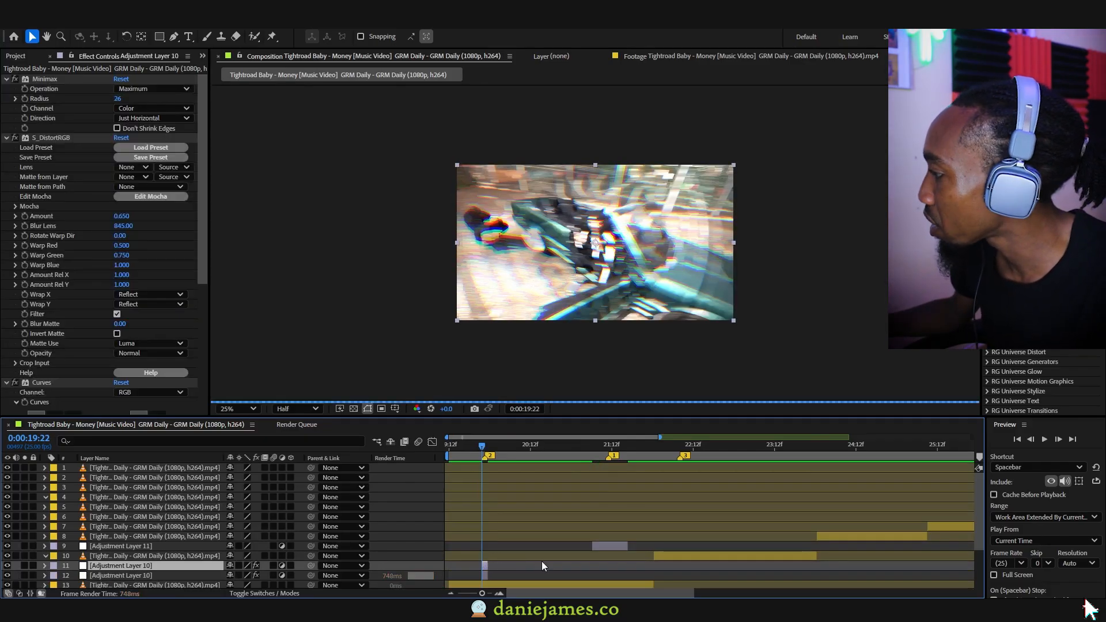
drag(487, 562, 612, 568)
click(609, 448)
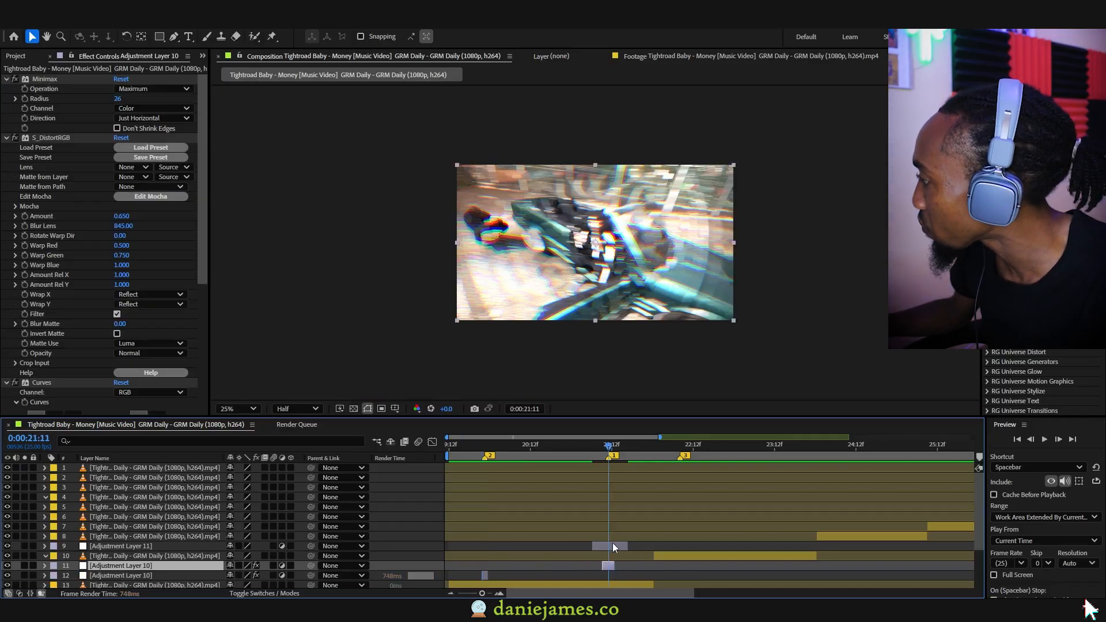
drag(611, 548, 685, 546)
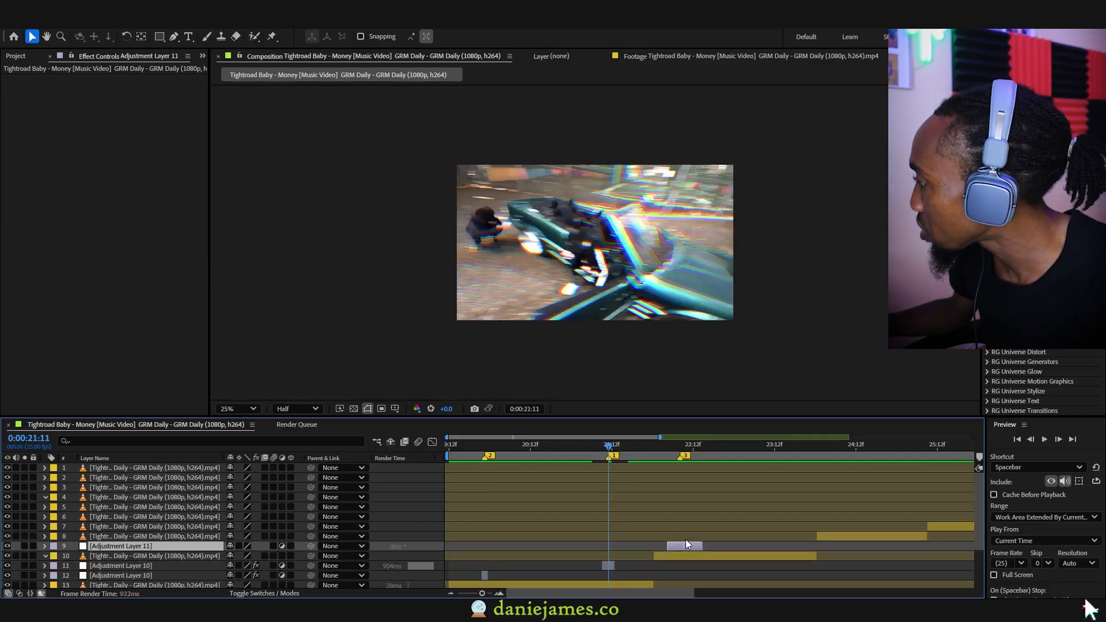
- Shorten the duplicated effects layer at marker 1 and preview it from 0:00:21:04
click(612, 566)
click(586, 447)
key(space)
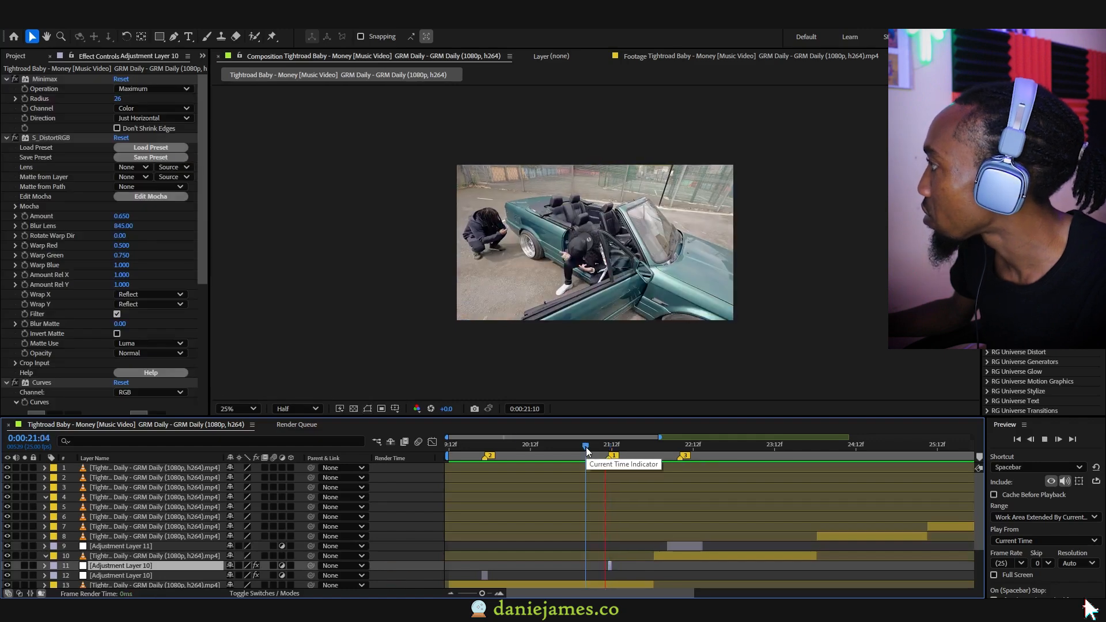
- Apply CC Lens to the effects adjustment layer at marker 1 with a Size of 143, after collapsing its S_DistortRGB settings
click(612, 452)
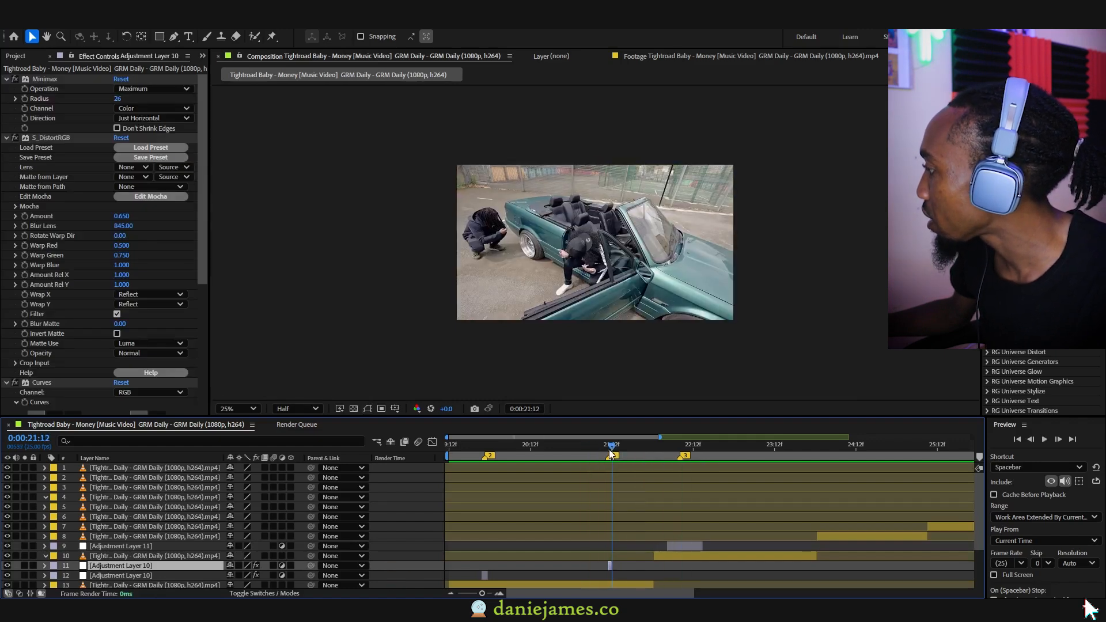
drag(612, 454, 610, 454)
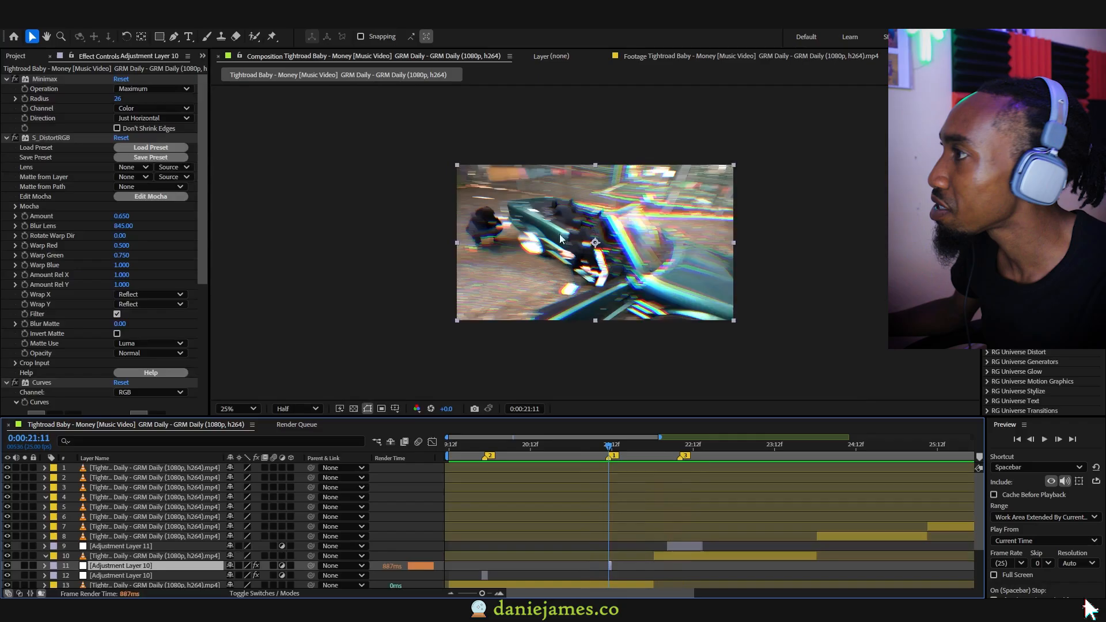
click(6, 138)
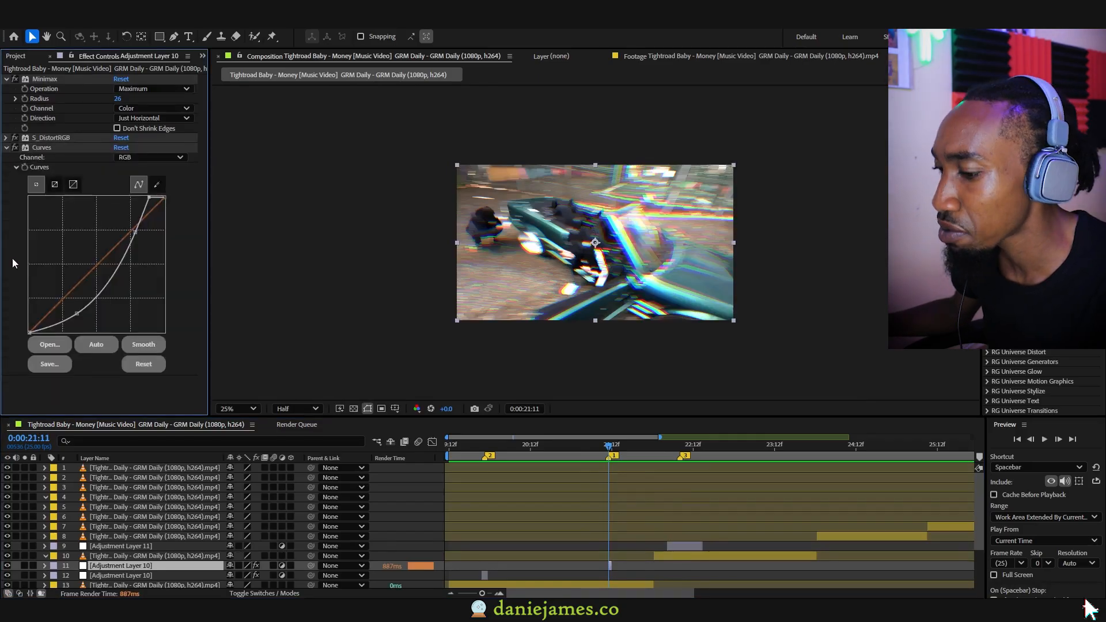
key(ctrl+space)
text(lens)
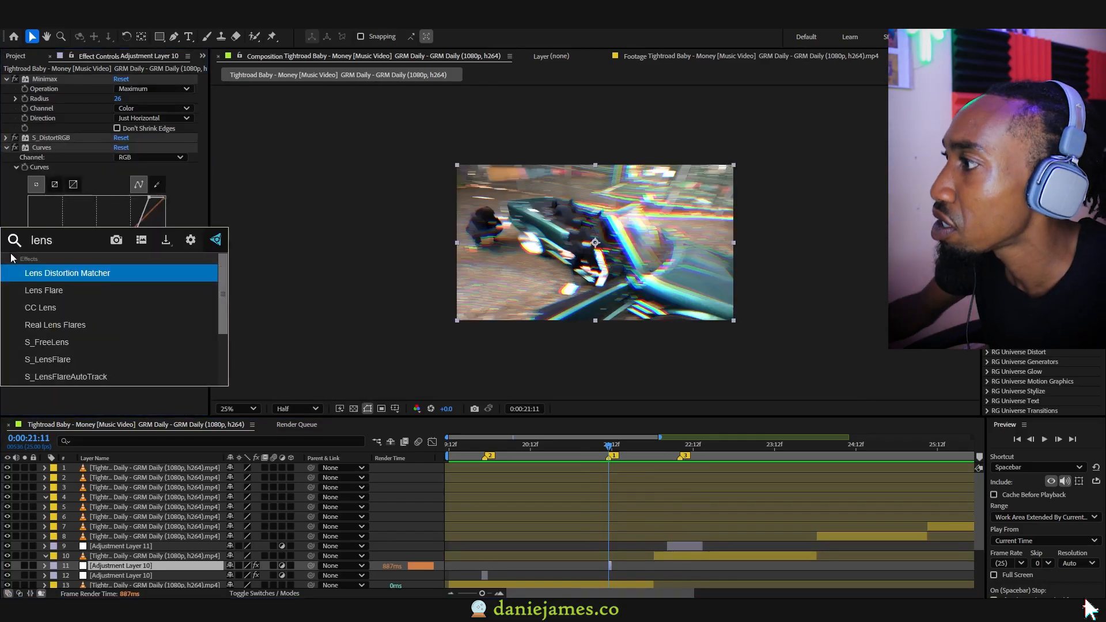
click(41, 308)
drag(120, 400, 144, 400)
- Preview the flash effects at markers 2 and 1 from 0:00:19:17
drag(581, 447, 468, 448)
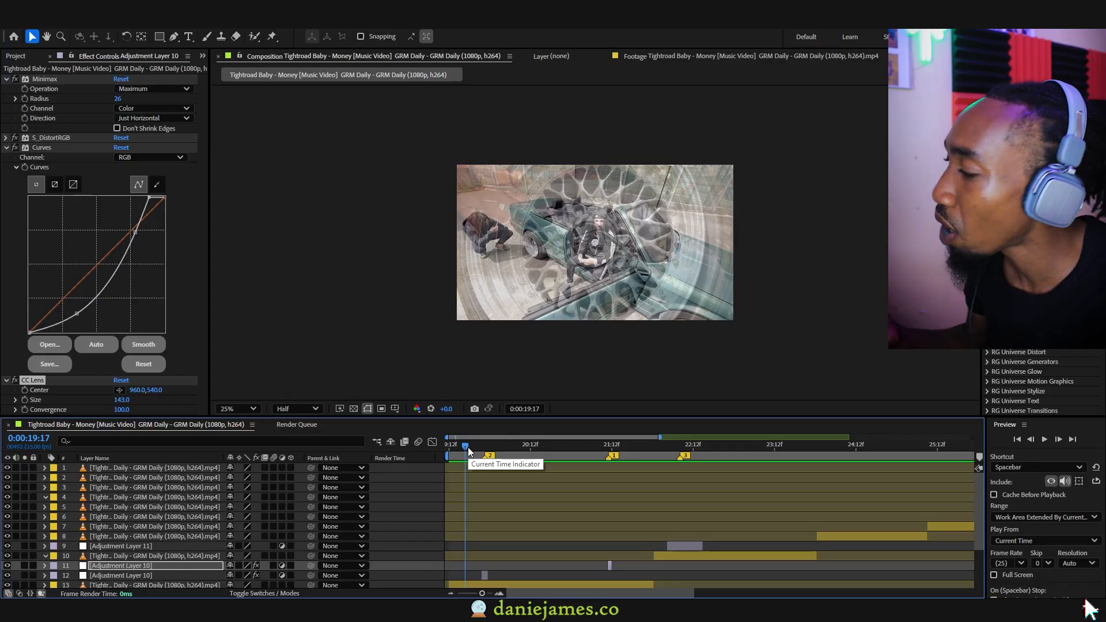
key(space)
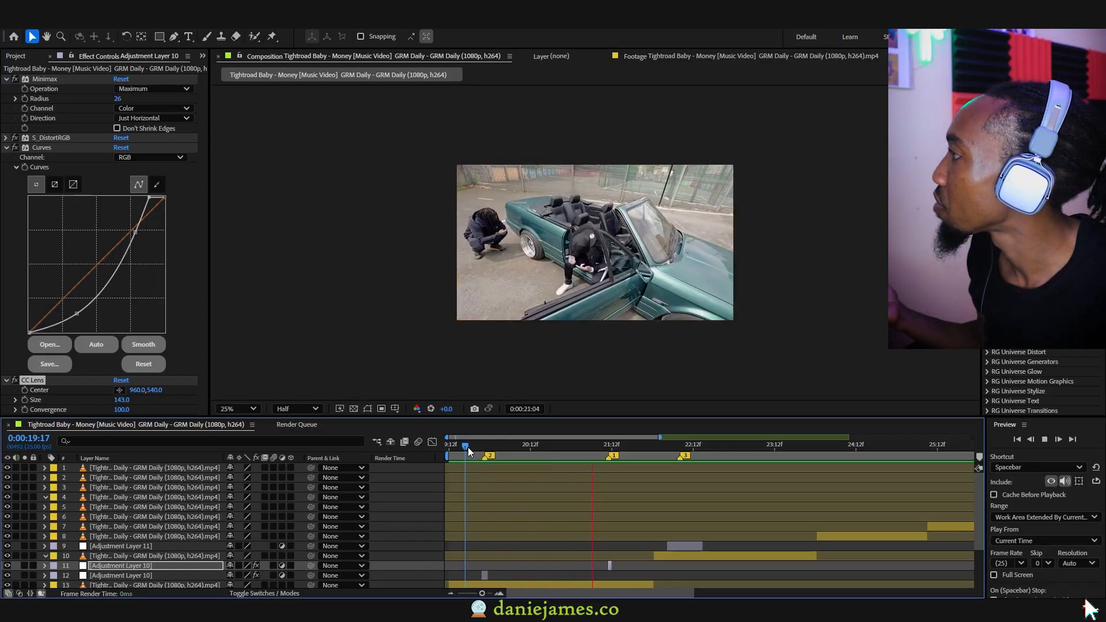
key(space)
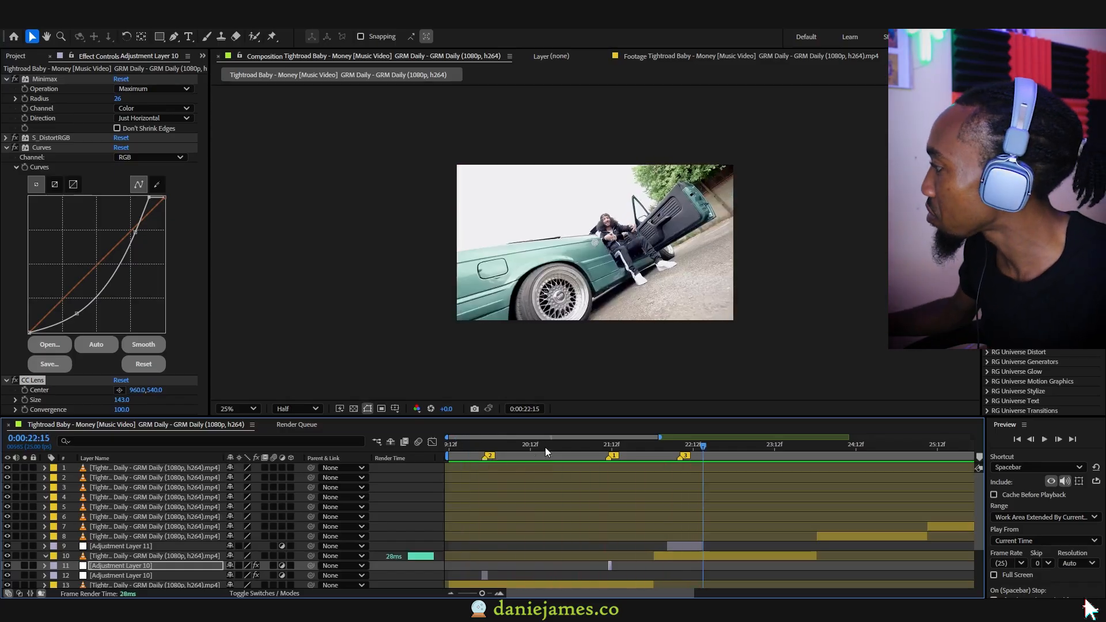
- Shift the empty adjustment layer to start at 0:00:22:08 on marker 3 and apply the Transform effect to it
drag(646, 441, 680, 452)
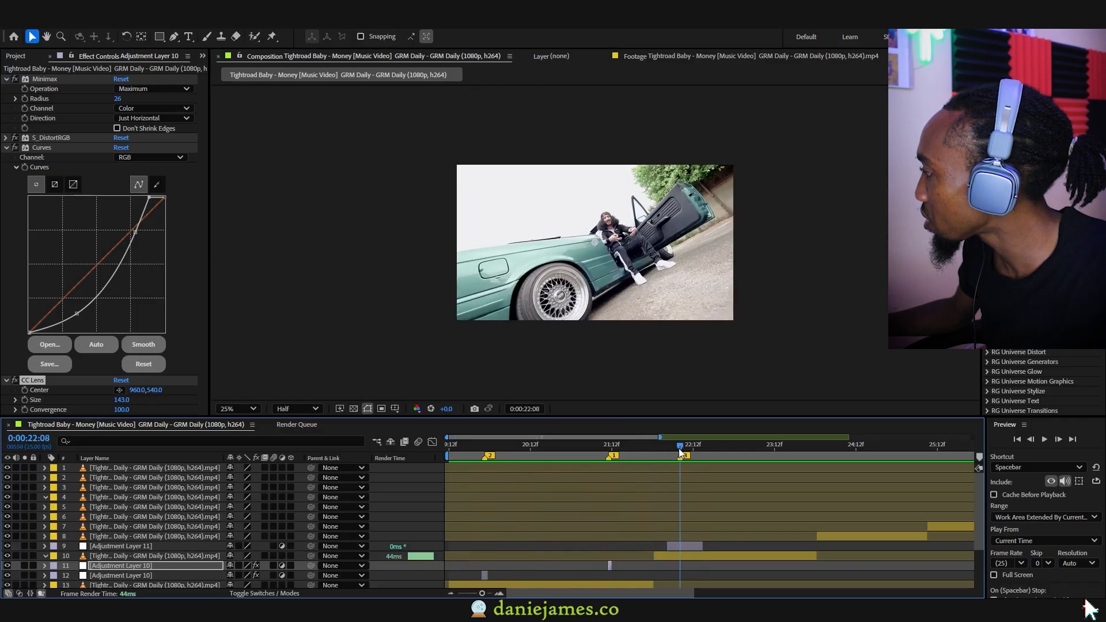
drag(688, 544, 702, 545)
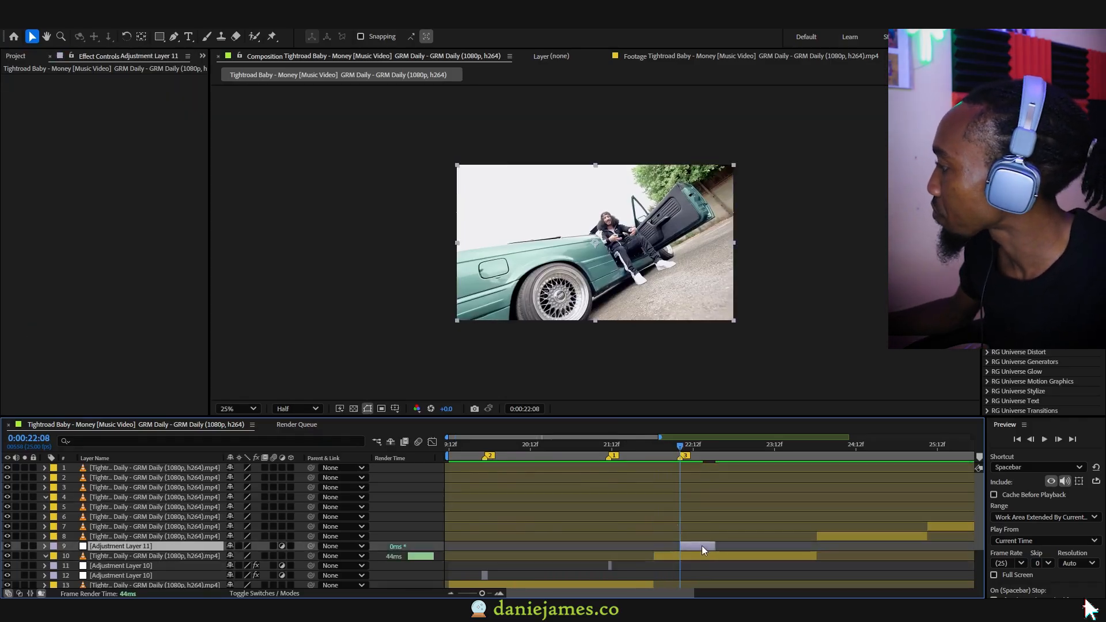
key(ctrl+space)
text(transf)
key(Return)
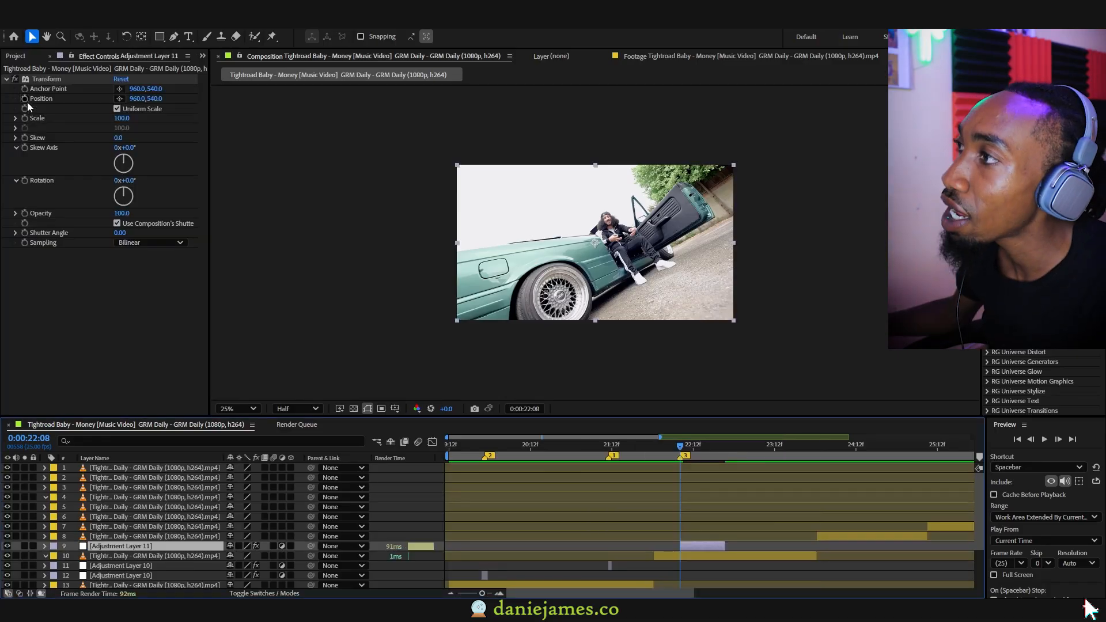
- Add the expression wiggle(8,60) to the Transform effect's Position and preview the shake from 0:00:22:02
alt+click(24, 100)
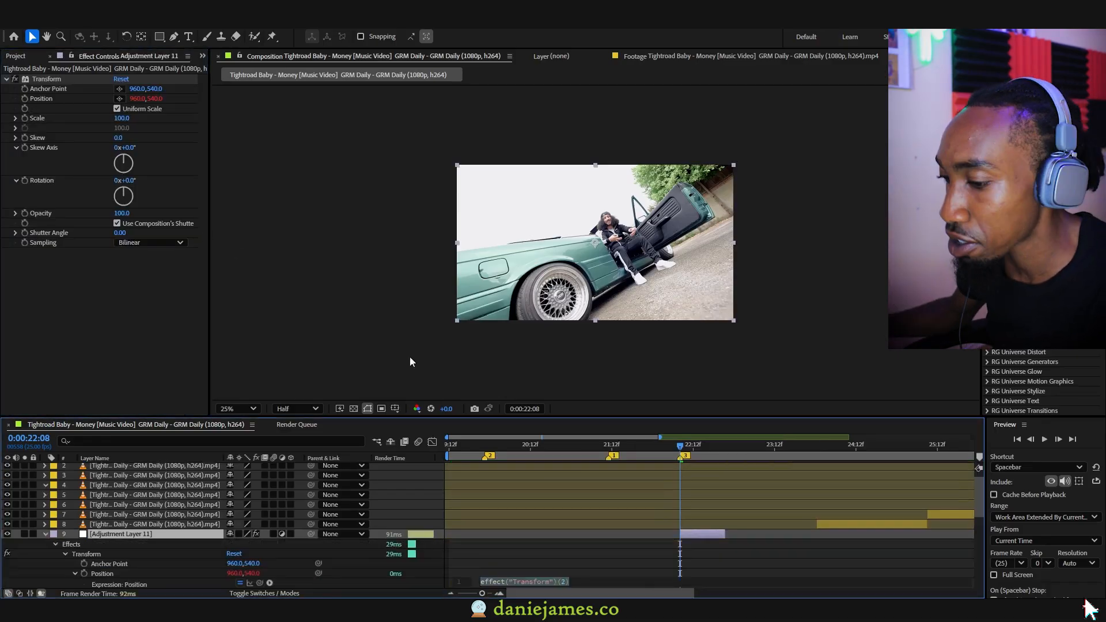
text(wiggle(8,60)
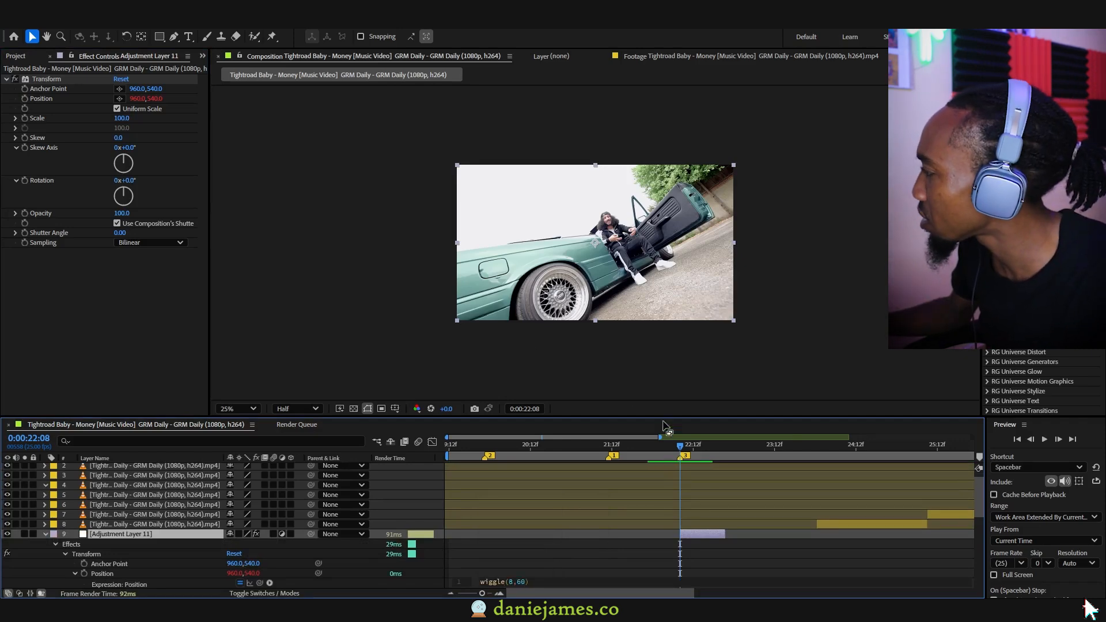
click(662, 446)
key(space)
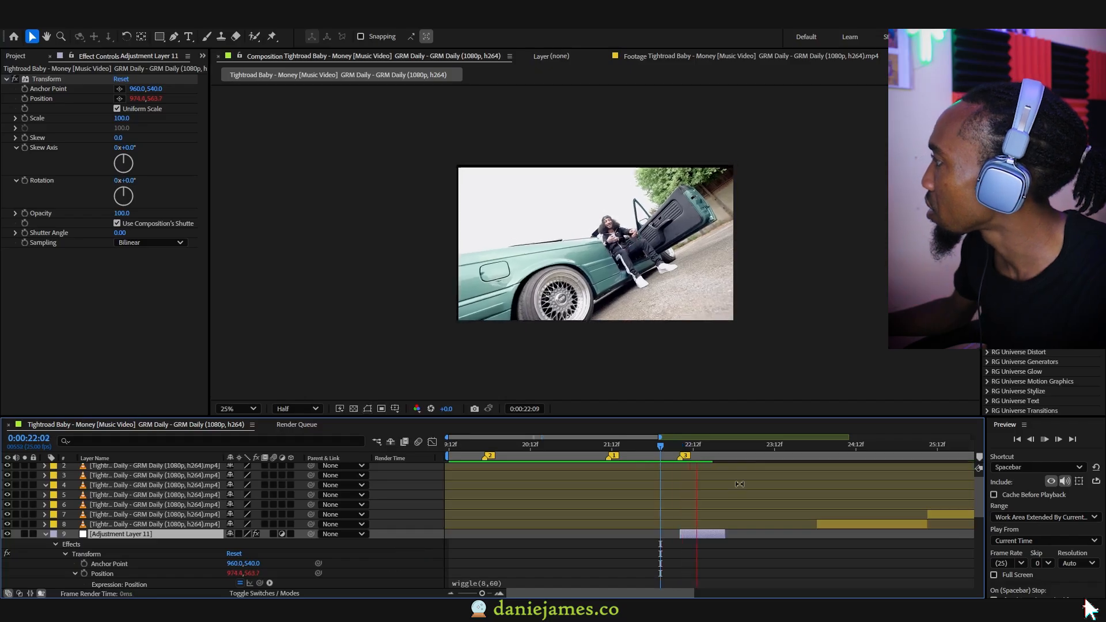
- Extend the end of the shake adjustment layer to about 0:00:23:07 and preview it from 0:00:22:01
drag(725, 534, 758, 532)
click(658, 446)
key(space)
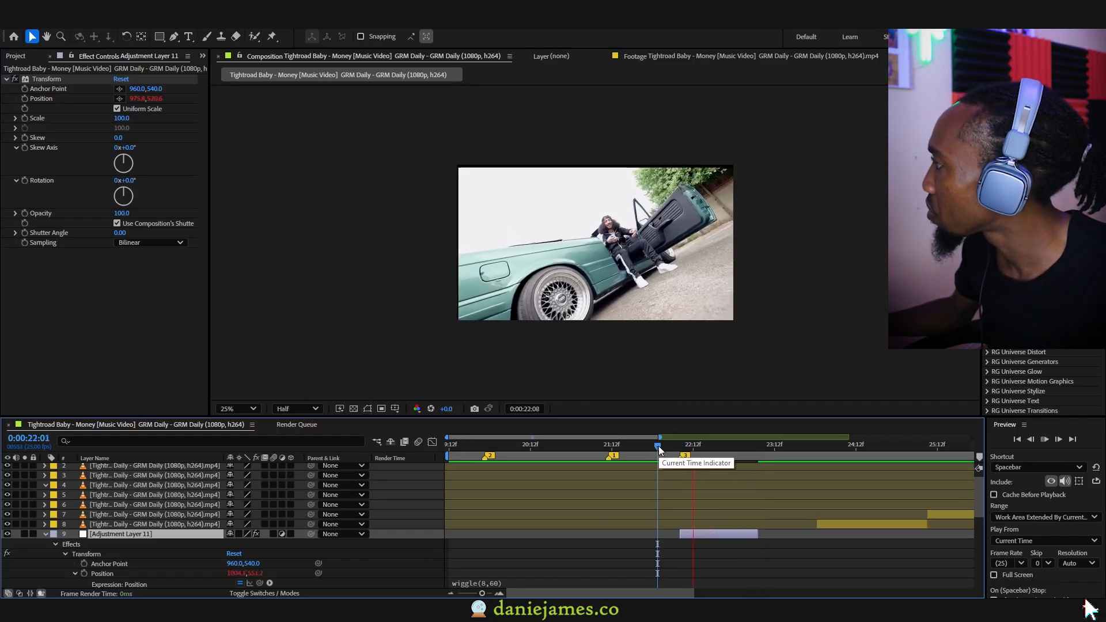
key(space)
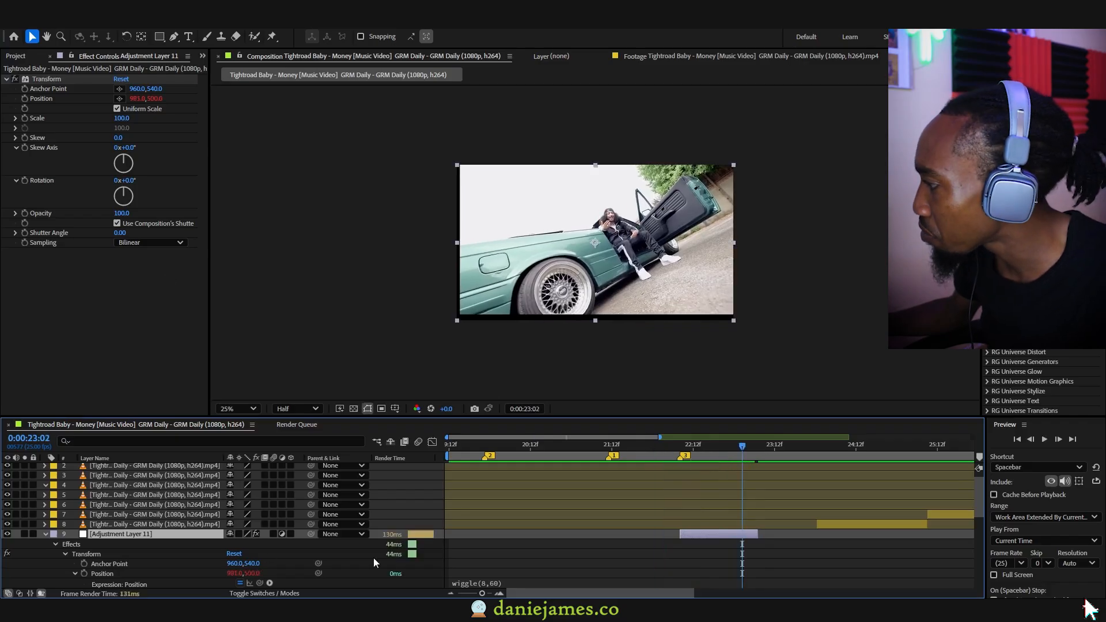
- Change the wiggle amplitude in the Transform Position expression and preview the shake from 0:00:22:02
click(476, 584)
double_click(520, 582)
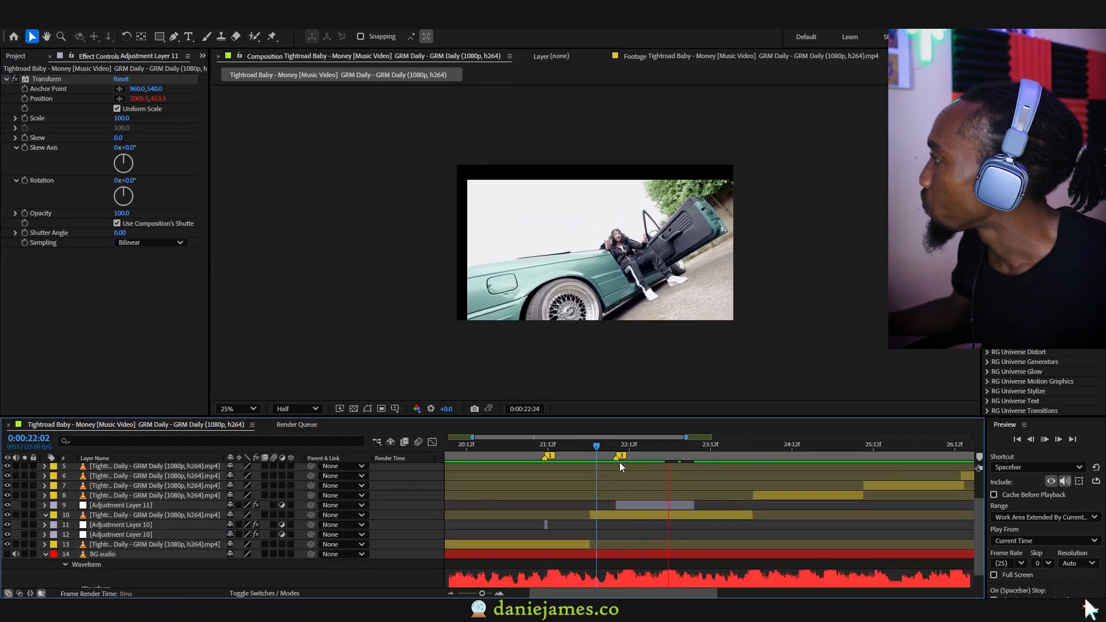
key(space)
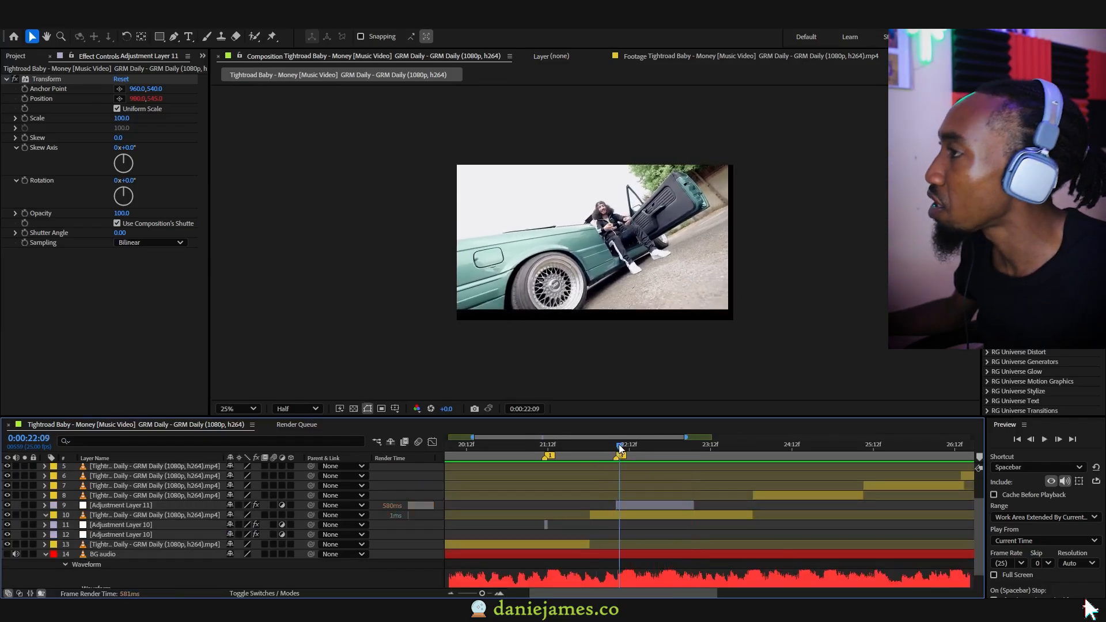
- Set the Transform effect's Scale to 140, disable Use Composition's Shutter Angle and set Shutter Angle to 200
drag(122, 118, 483, 405)
drag(641, 454, 666, 453)
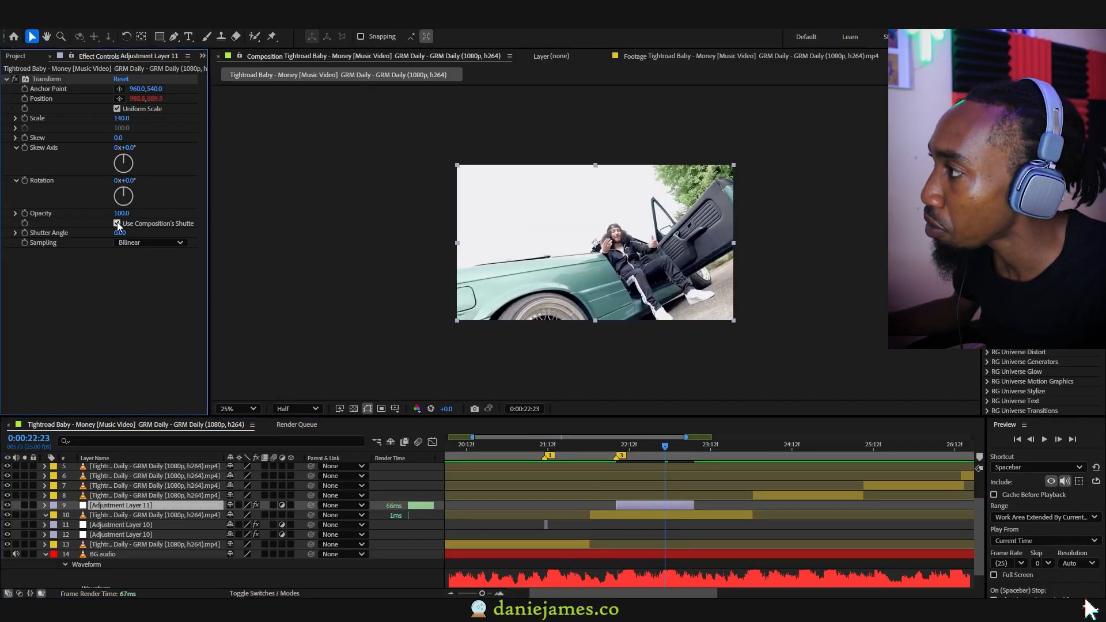
click(117, 224)
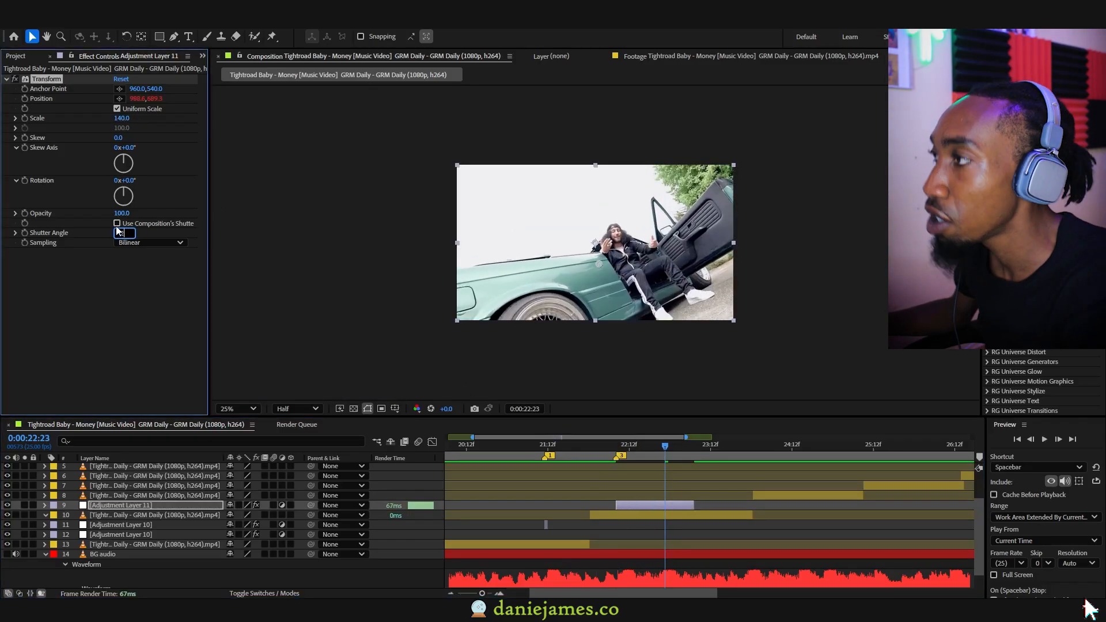
click(122, 312)
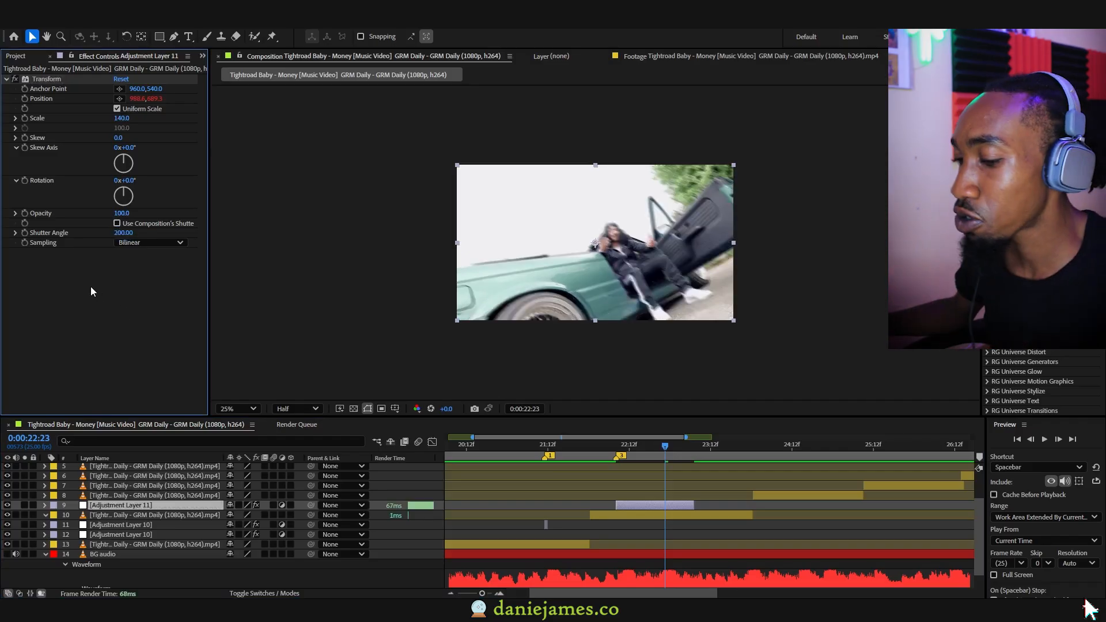
- Preview the blurred shake from 0:00:22:03 and trim the shake adjustment layer to end at 0:00:23:01
click(600, 446)
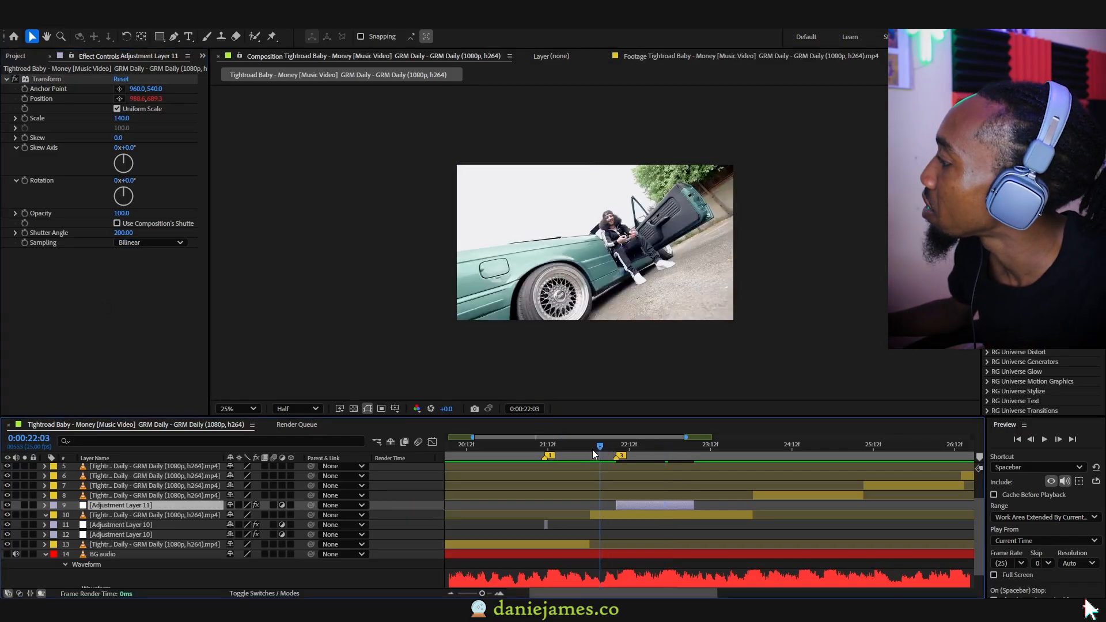
click(643, 476)
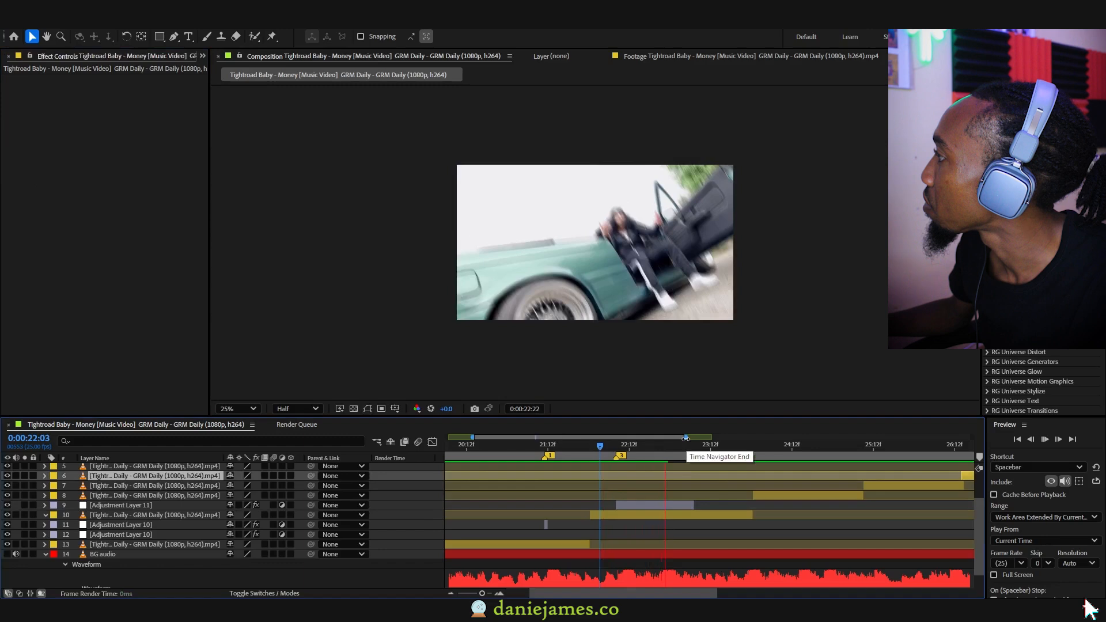
key(space)
drag(694, 505, 678, 505)
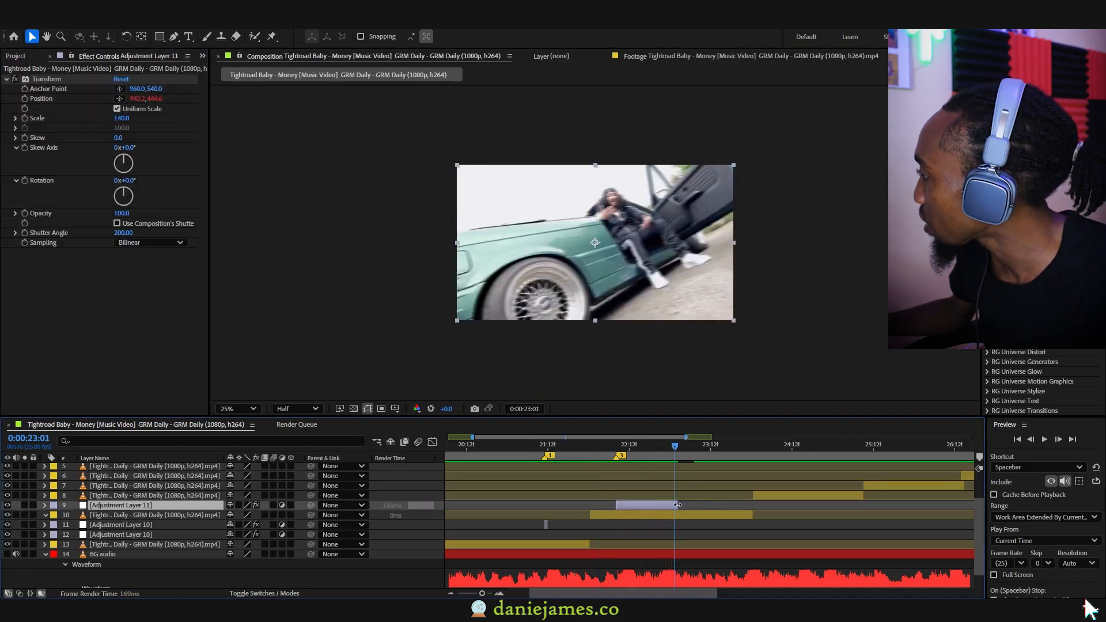
- Review the shake around marker 3 from 0:00:22:03 and 0:00:22:05, and place the time indicator at 0:00:22:08
click(599, 444)
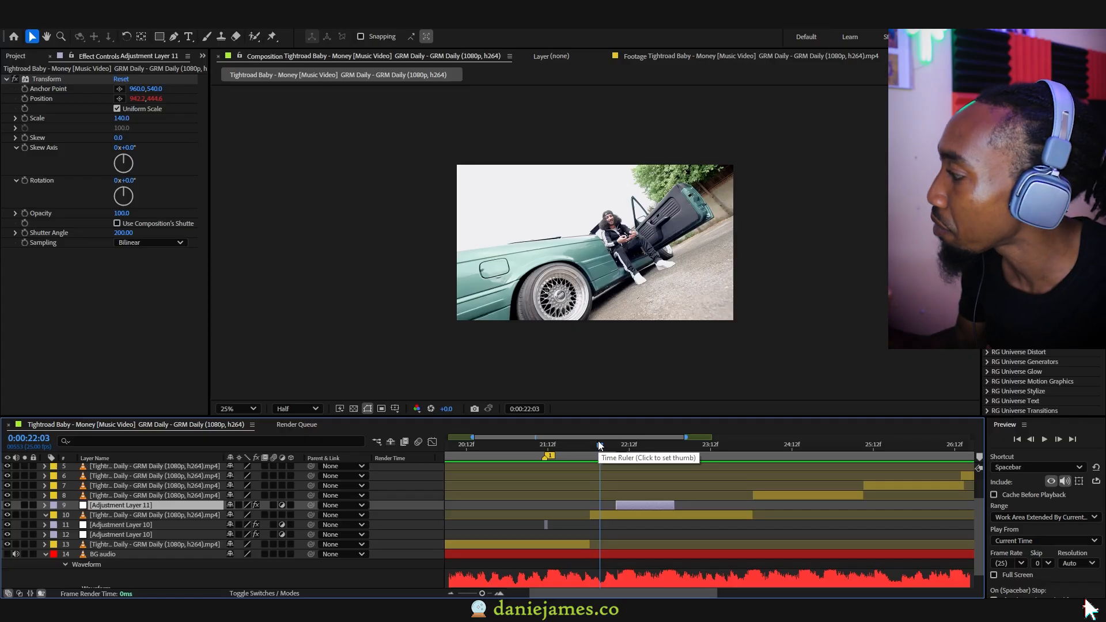
key(space)
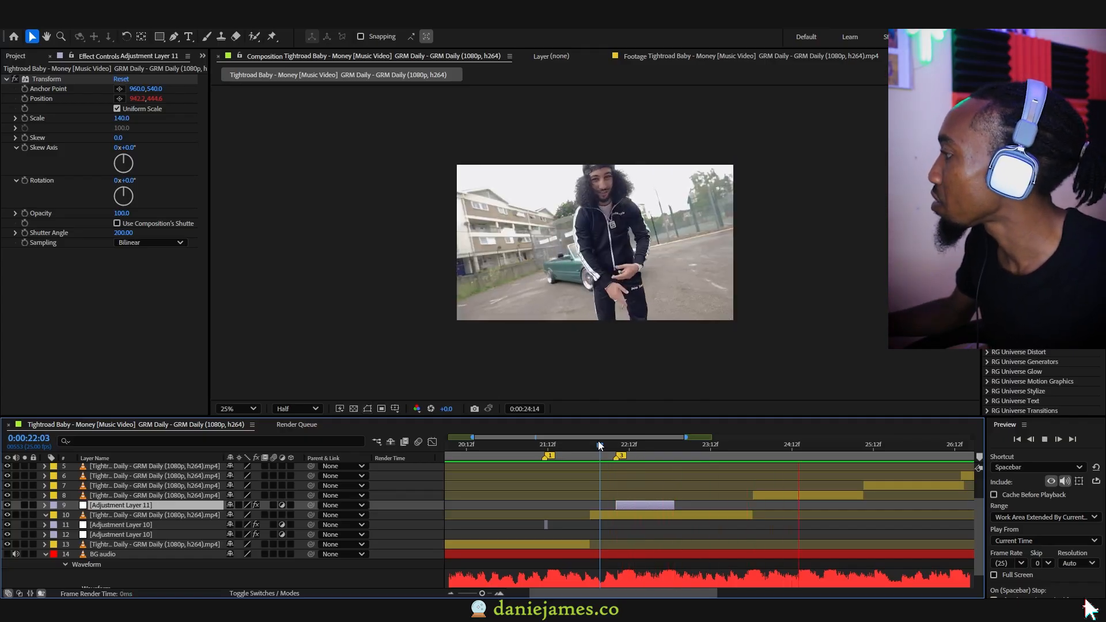
key(space)
key(space)
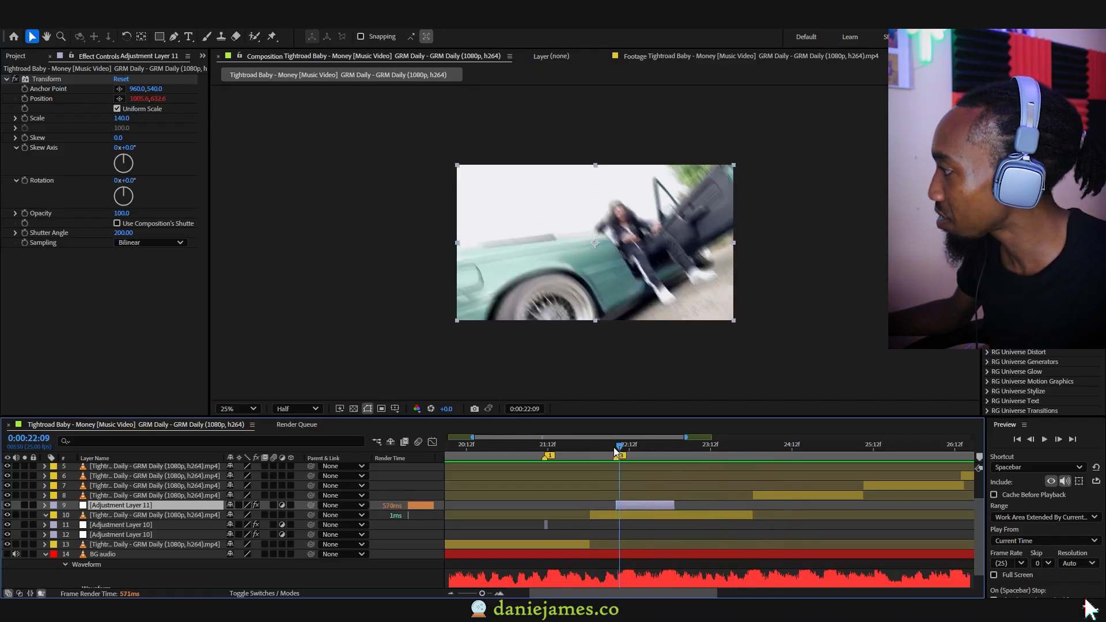
click(607, 448)
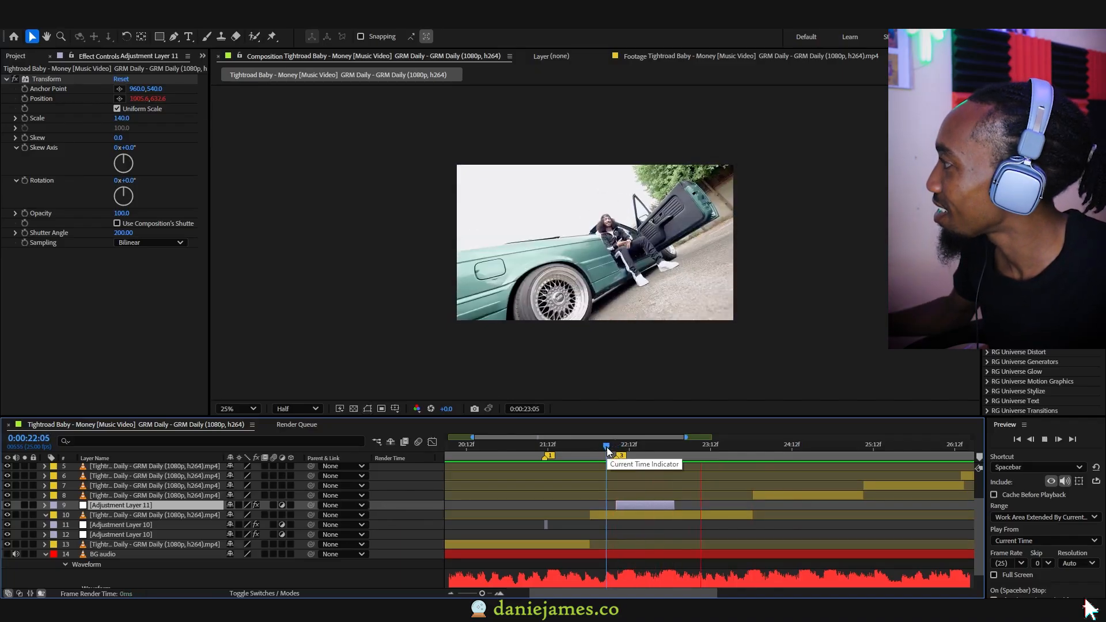
click(611, 450)
click(612, 451)
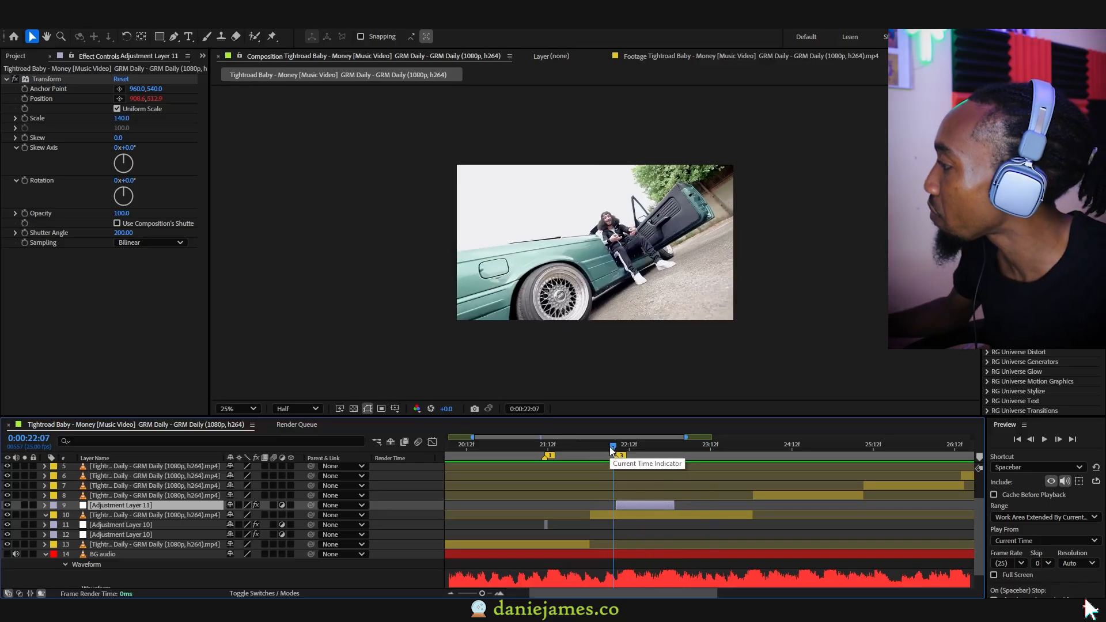
click(616, 451)
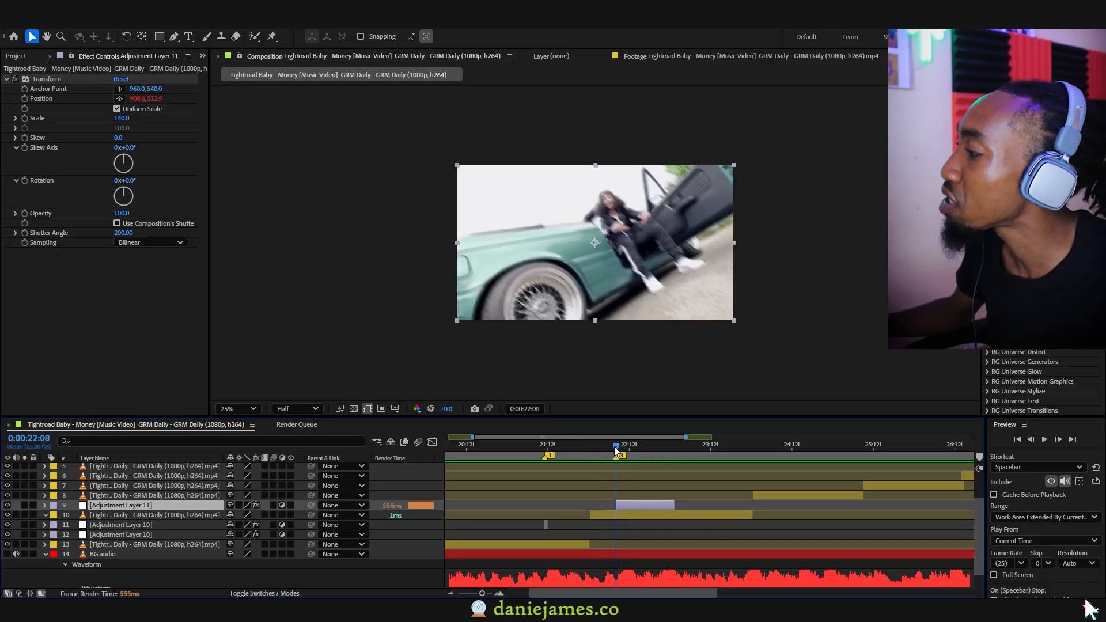
- Apply the S_Flicker effect to the shake adjustment layer and set its Amplitude to 0.4
key(ctrl+space)
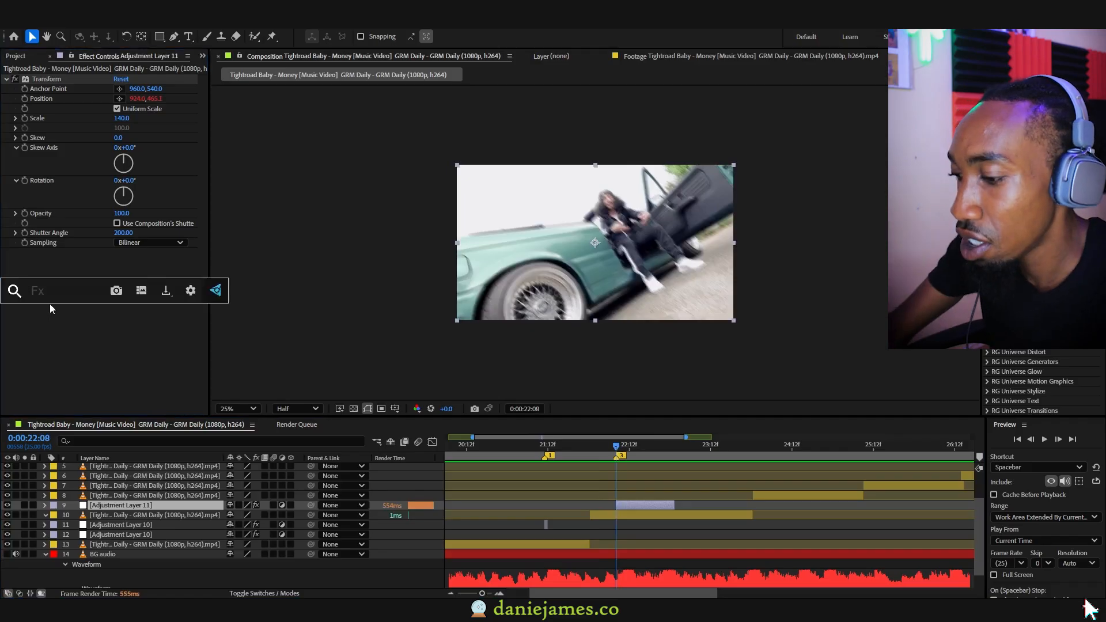
text(f)
key(Escape)
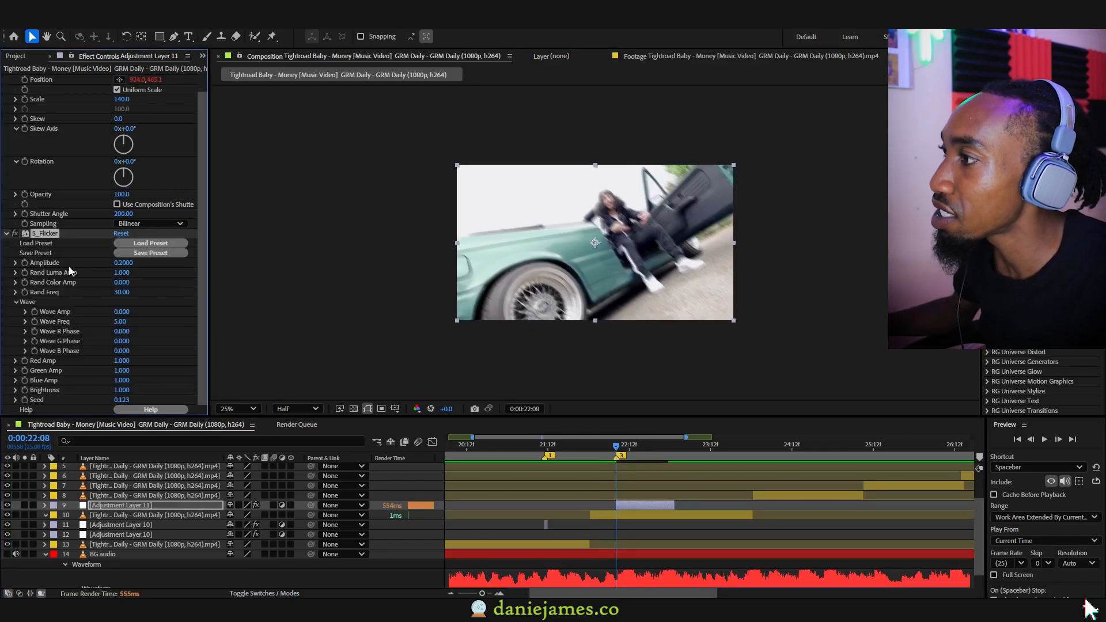
drag(127, 263, 137, 264)
drag(132, 264, 128, 264)
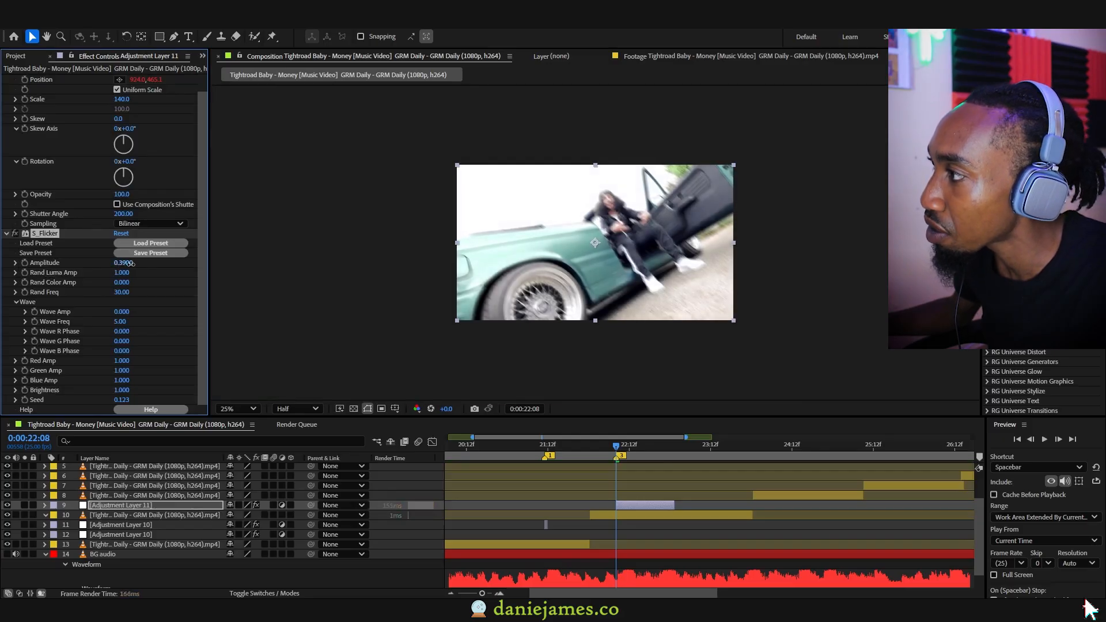
- Set the S_Flicker Wave Amp to 1.263 and preview the flickering shake from 0:00:21:17
click(26, 311)
drag(48, 335, 133, 331)
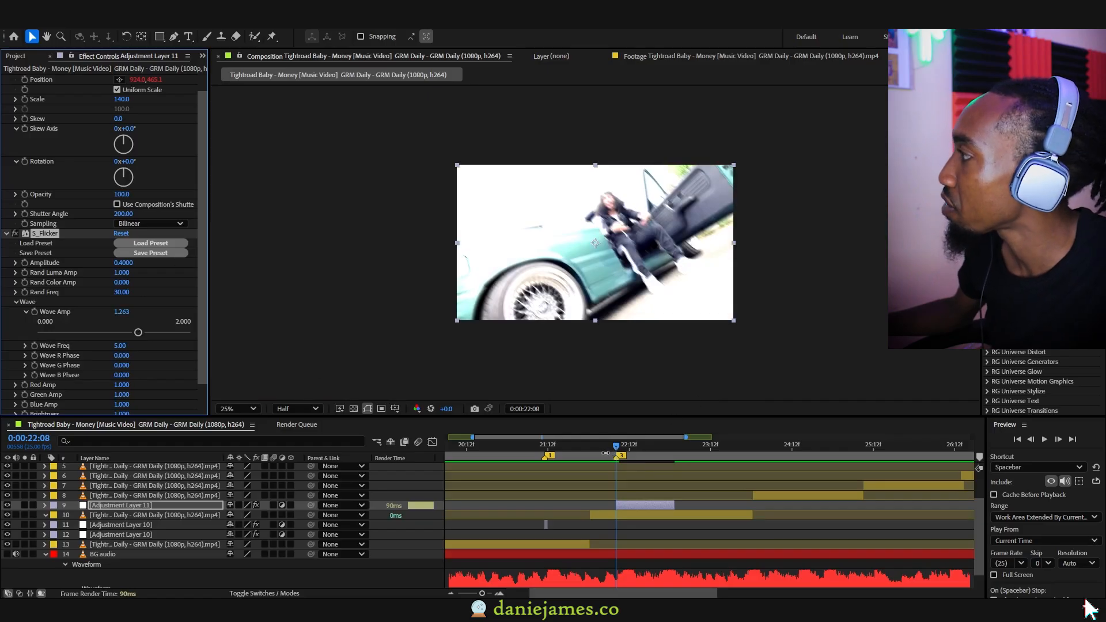
key(space)
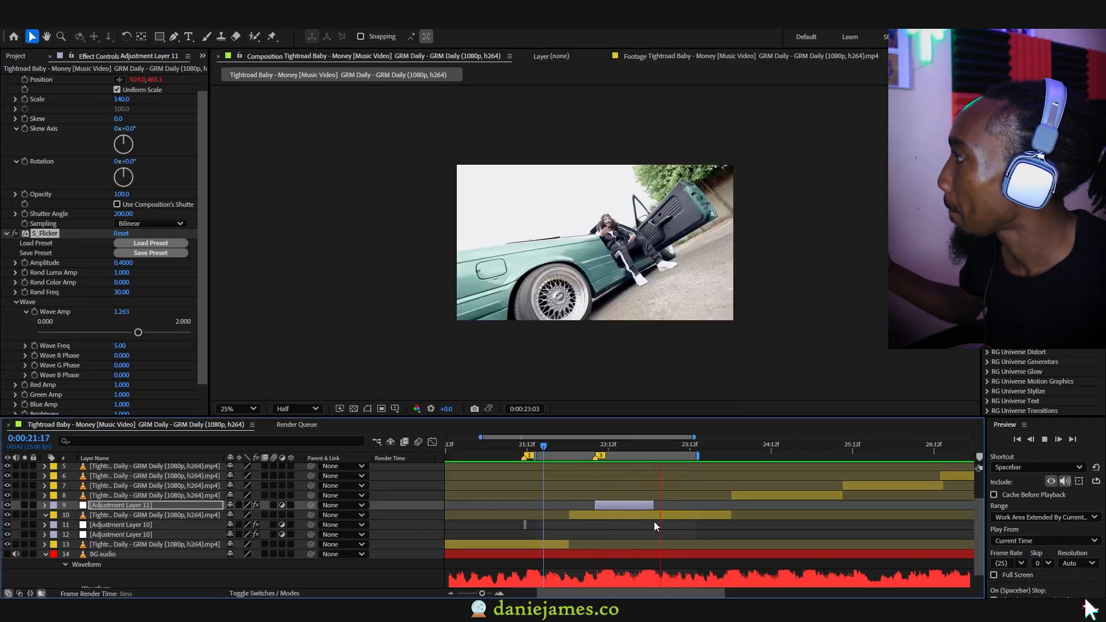
key(space)
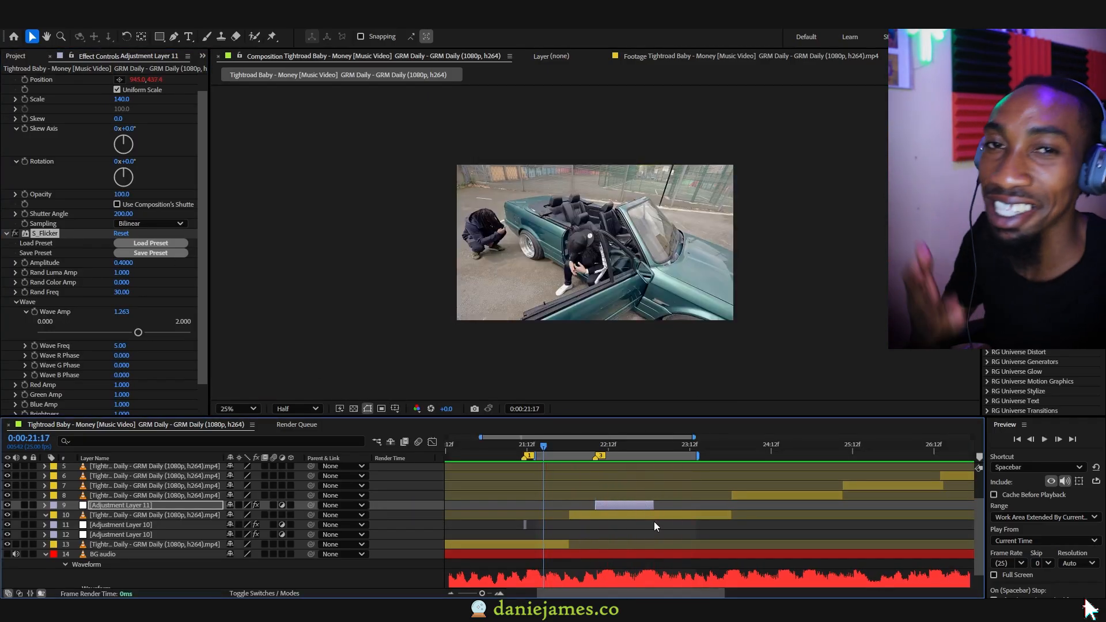
- Replay the flickering shake through marker 3 from 0:00:21:17 and collapse the S_Flicker settings
key(space)
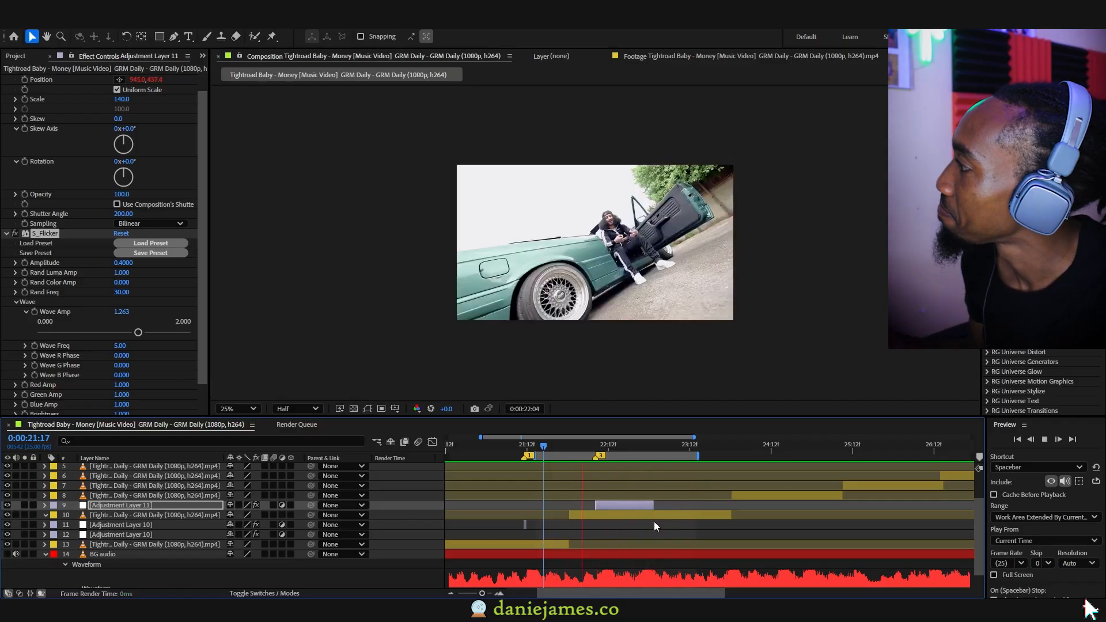
key(space)
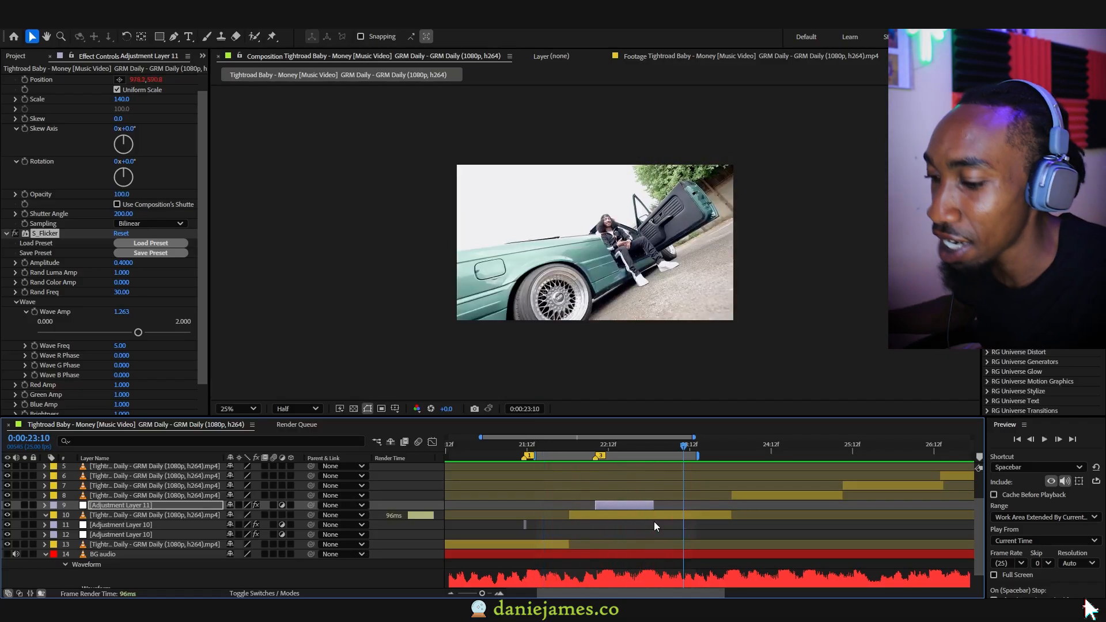
click(8, 234)
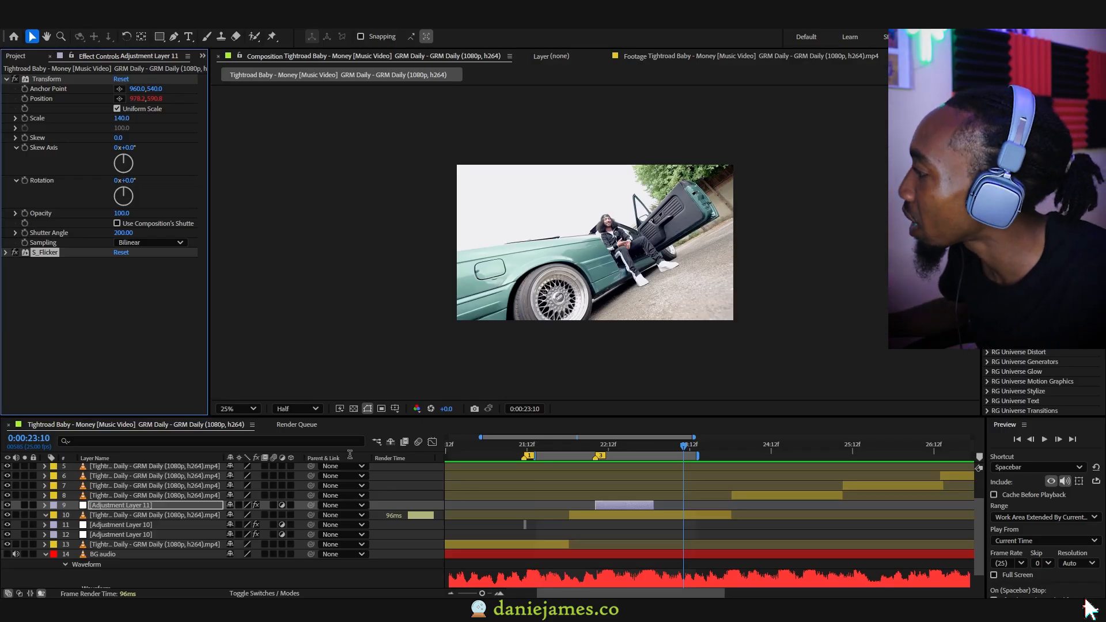
- Apply the S_Hotspots effect to the shake adjustment layer with the time indicator at 0:00:22:17
click(625, 453)
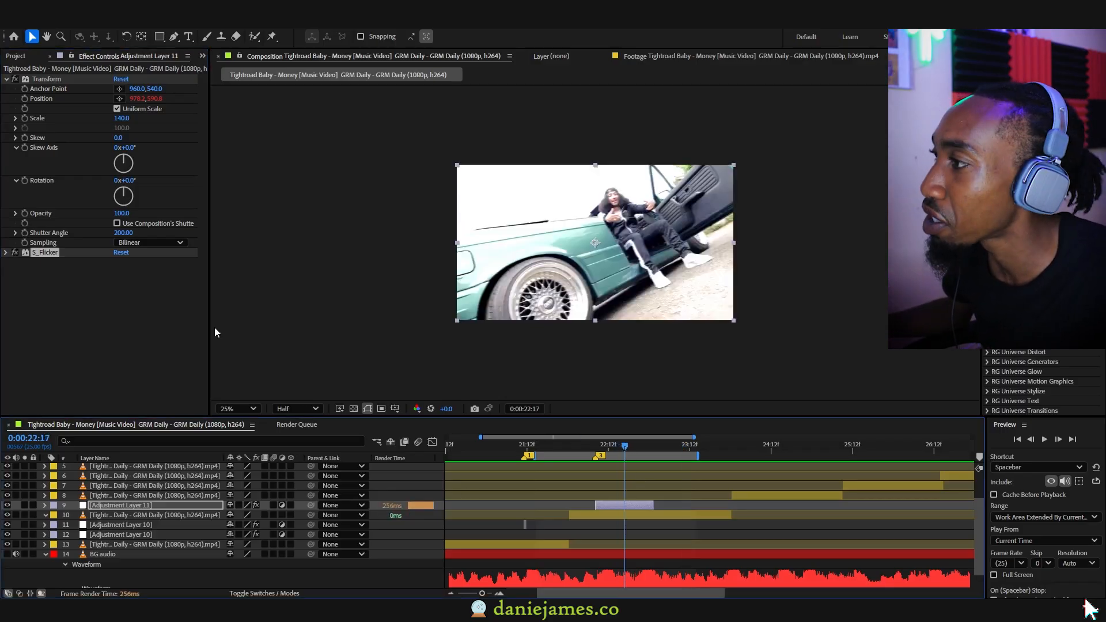
key(ctrl+space)
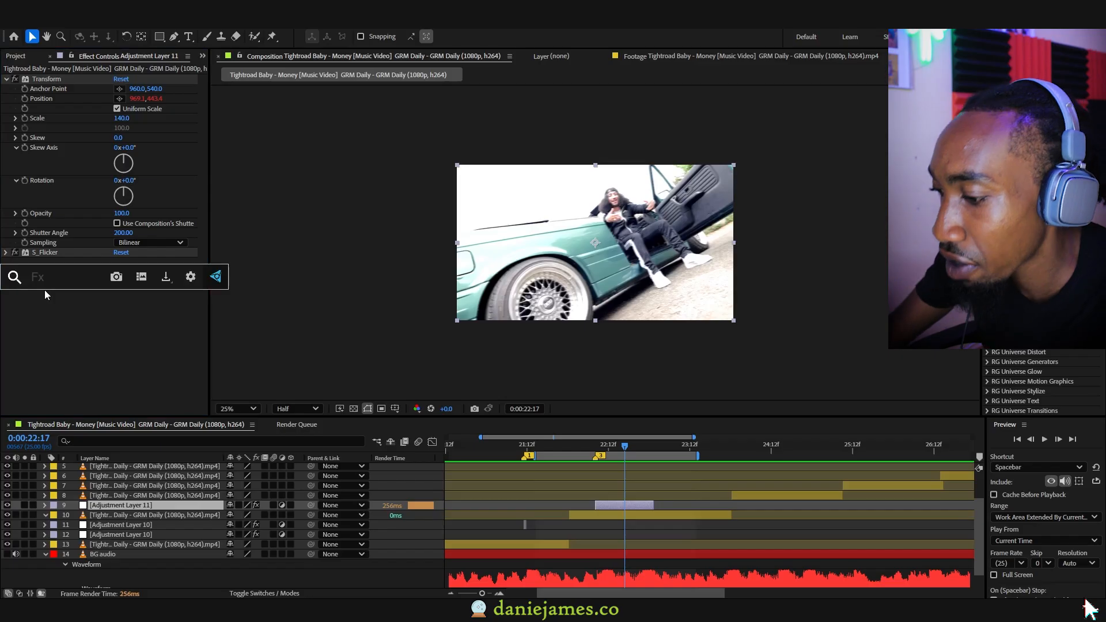
text(hotspo)
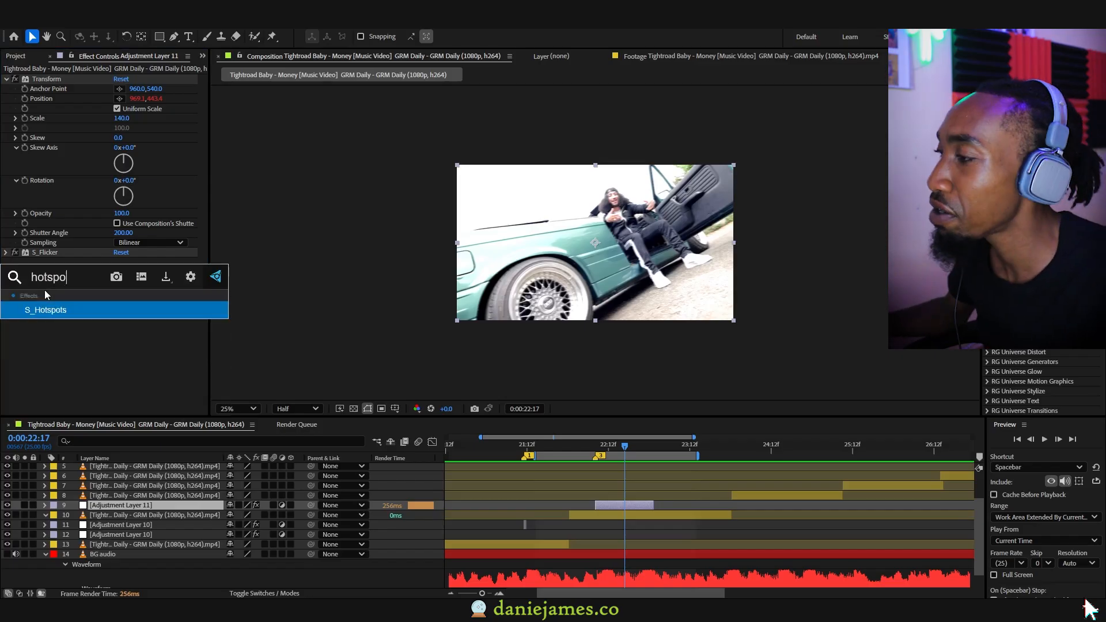
click(59, 310)
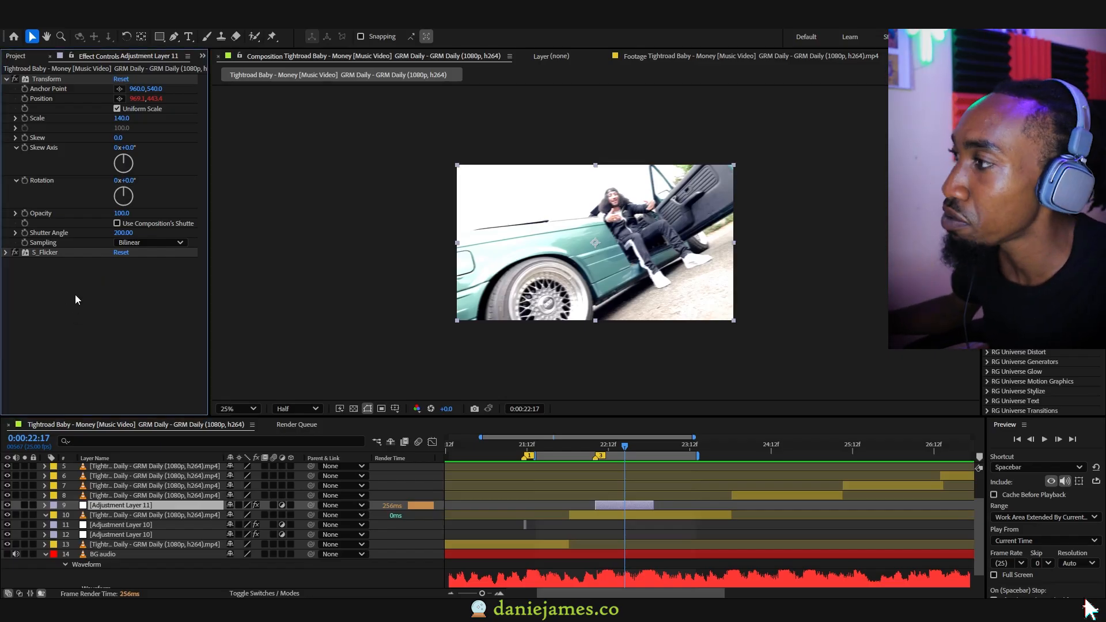
key(ctrl+space)
text(hos)
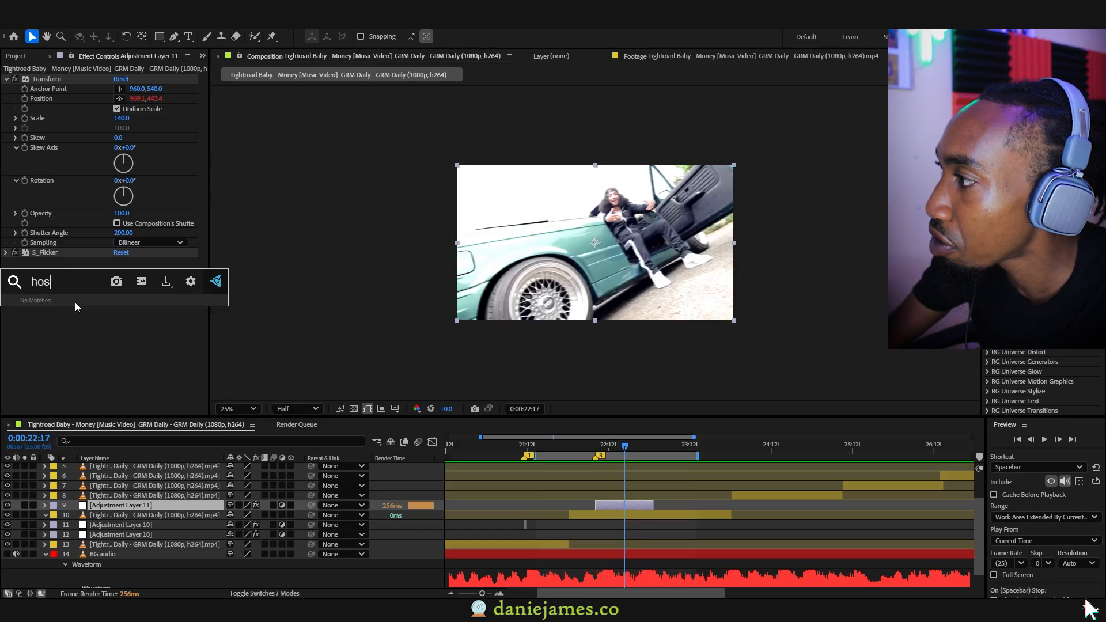
key(BackSpace)
text(tsp)
click(77, 310)
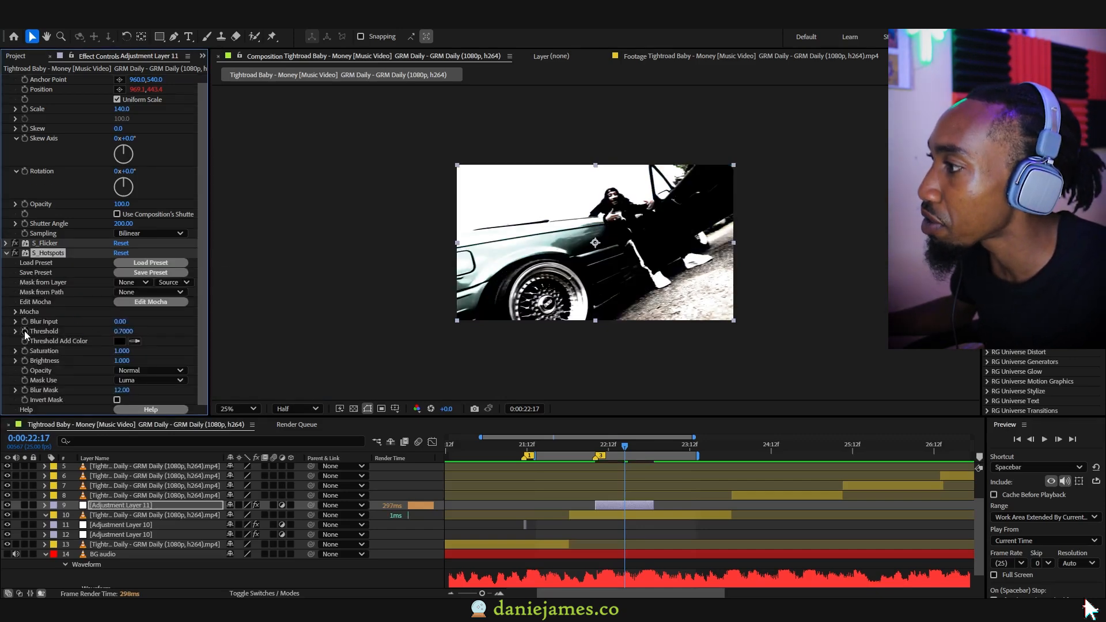
- Keyframe the S_Hotspots Threshold at 0.5 and move that keyframe to 0:00:22:15
click(595, 446)
drag(124, 331, 115, 336)
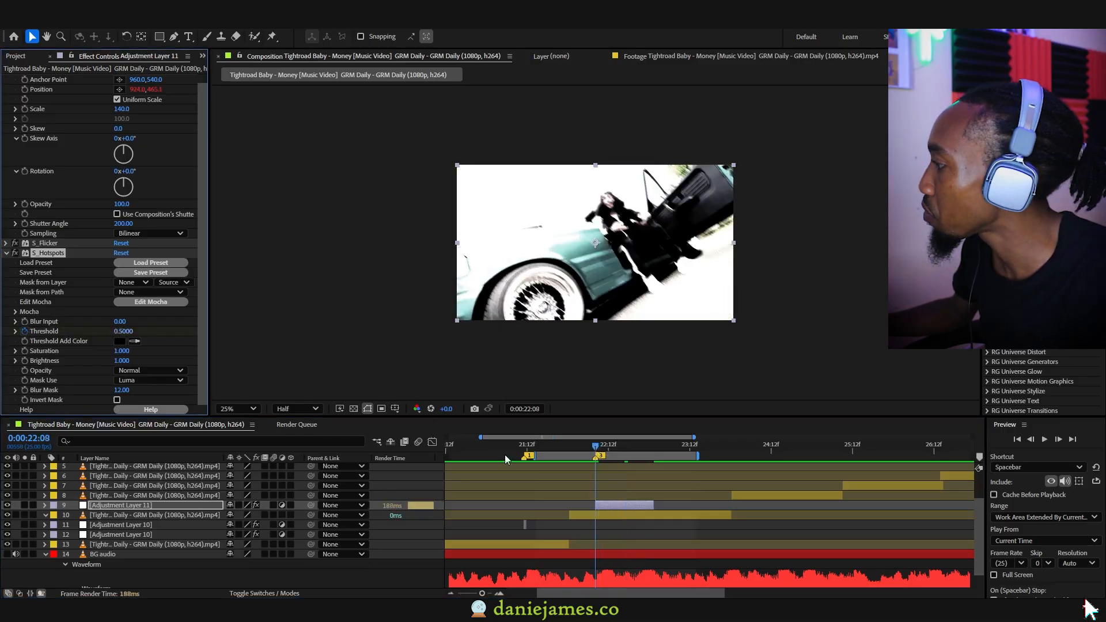
key(u)
click(626, 526)
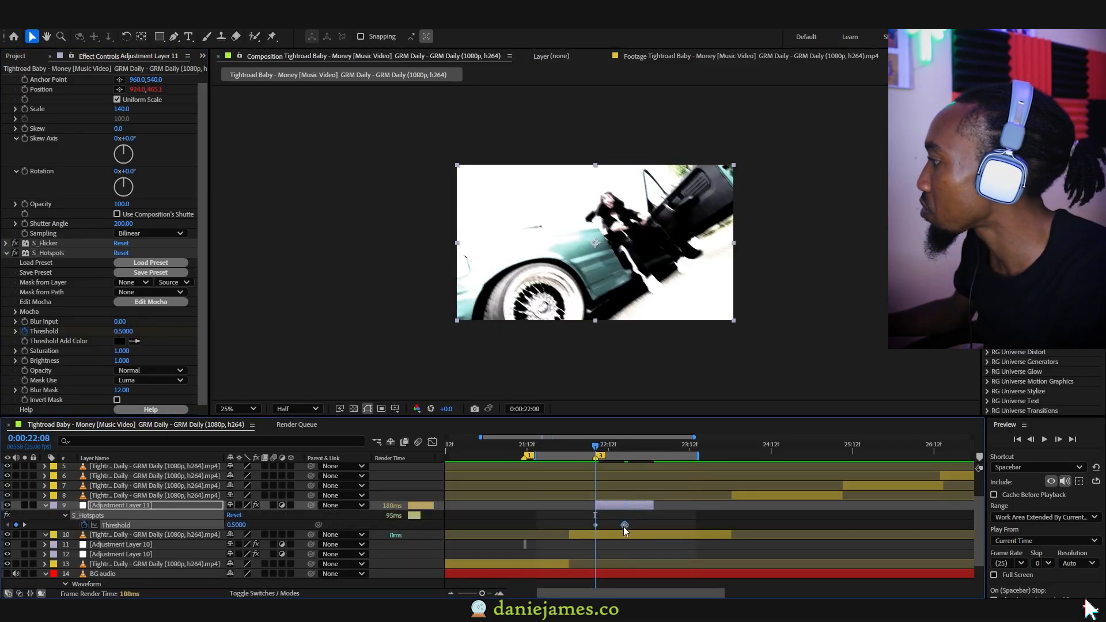
drag(597, 526, 619, 525)
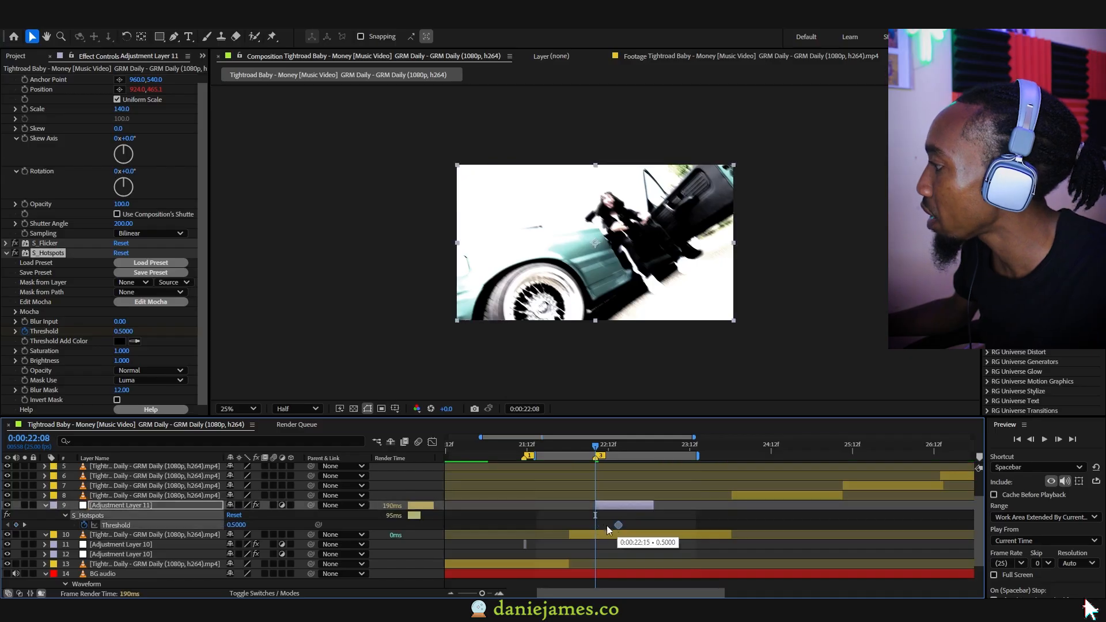
- Set the S_Hotspots Threshold to 0 at 0:00:22:08 and apply Easy Ease to its keyframes
click(238, 525)
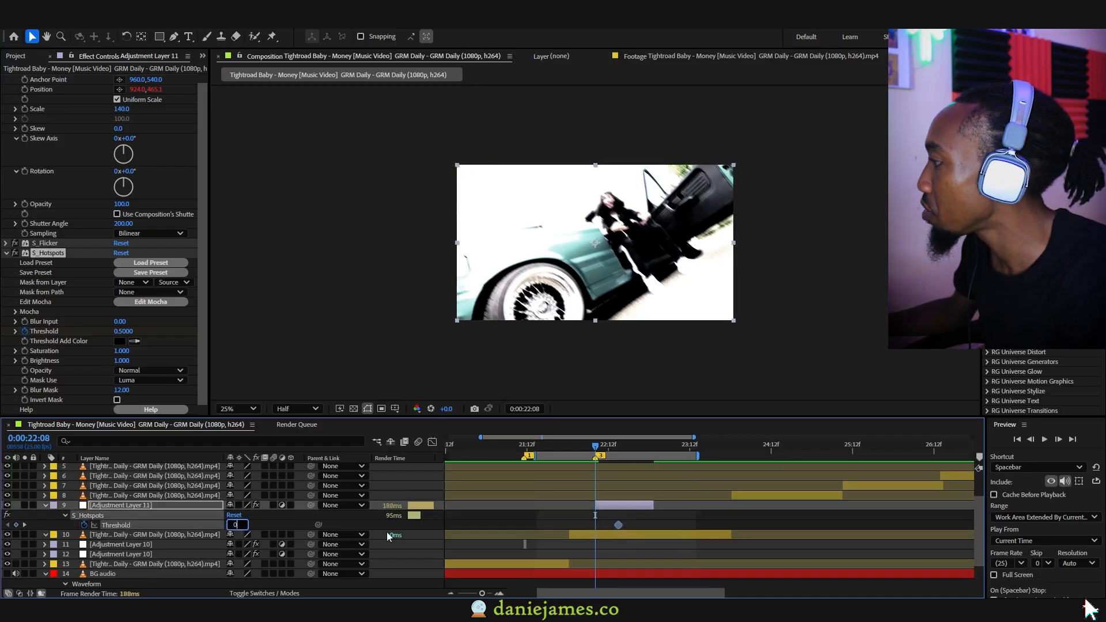
text(0)
key(Return)
key(F9)
- Preview the hotspot flash combined with the shake from 0:00:22:02
click(576, 447)
key(space)
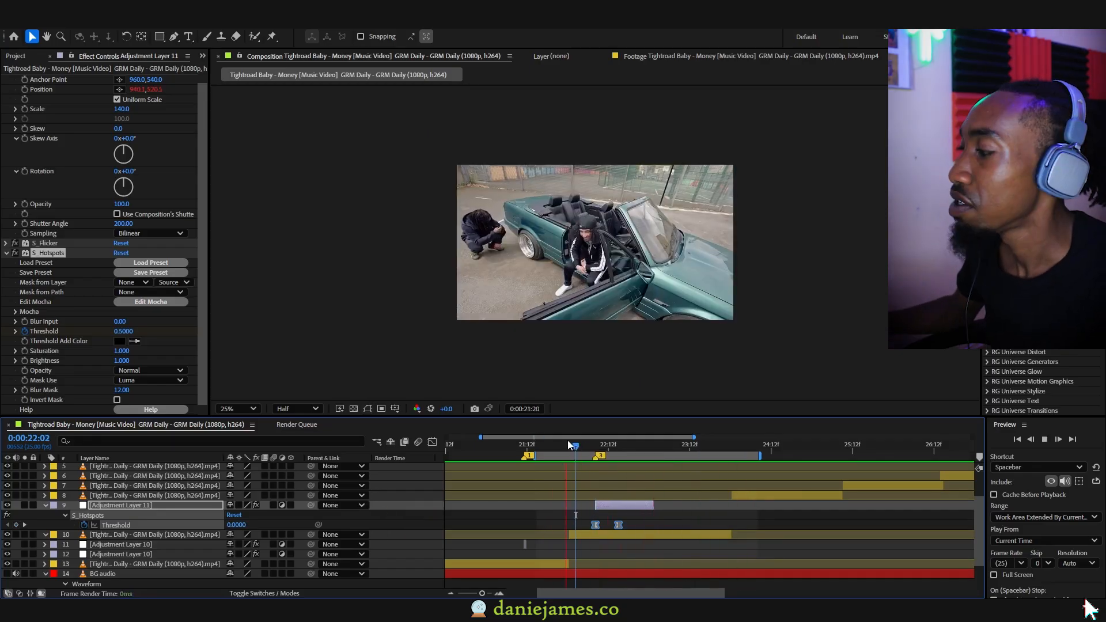
key(space)
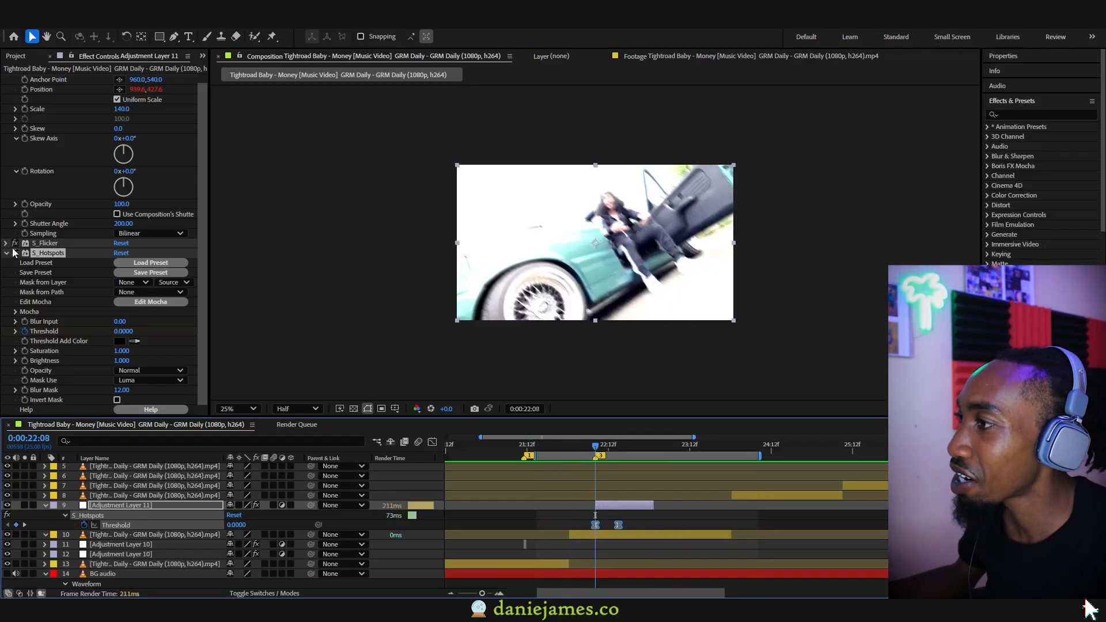
- Collapse S_Hotspots and delete all effects from the shake adjustment layer
click(7, 253)
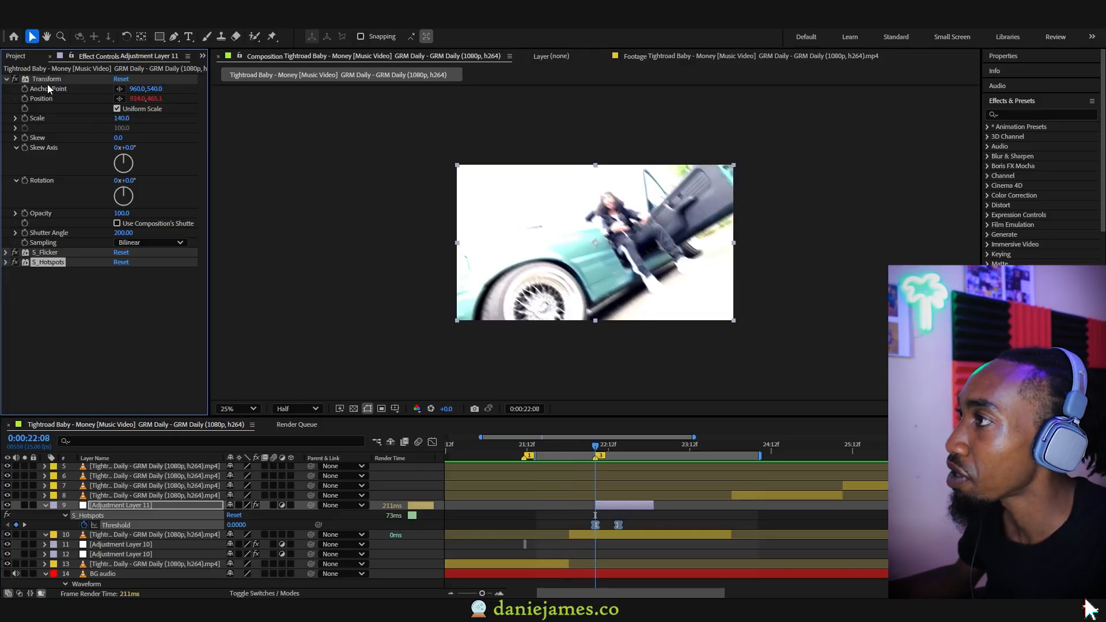
key(ctrl+a)
key(Delete)
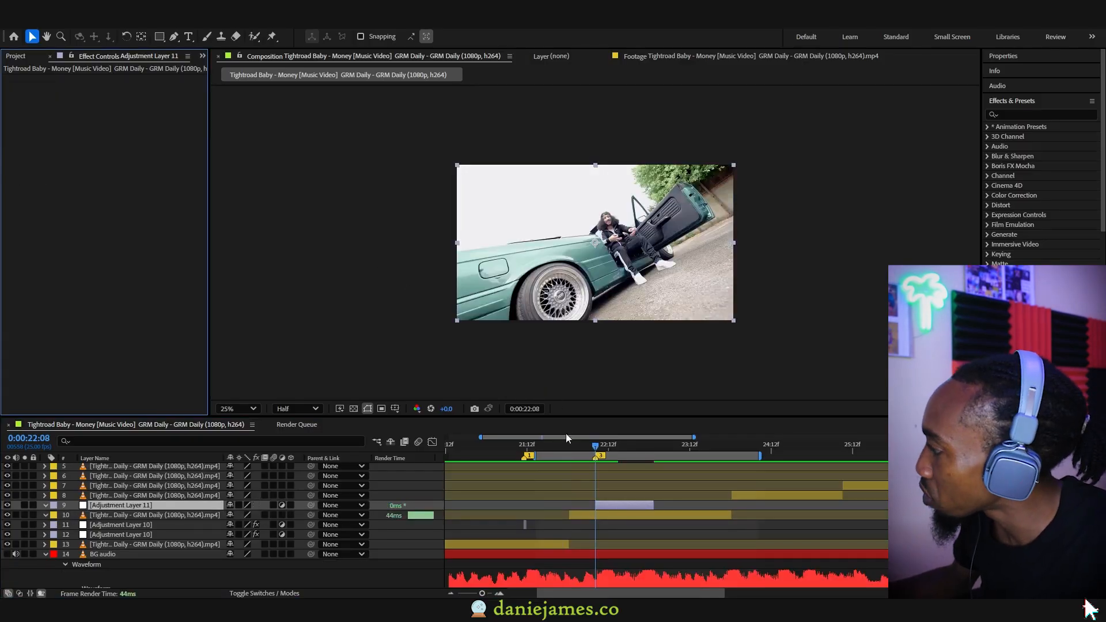
- Apply the Intense HITS gothic preset from FX ESSENTIALS Vol.1 to the emptied adjustment layer at 0:00:22:08
click(598, 446)
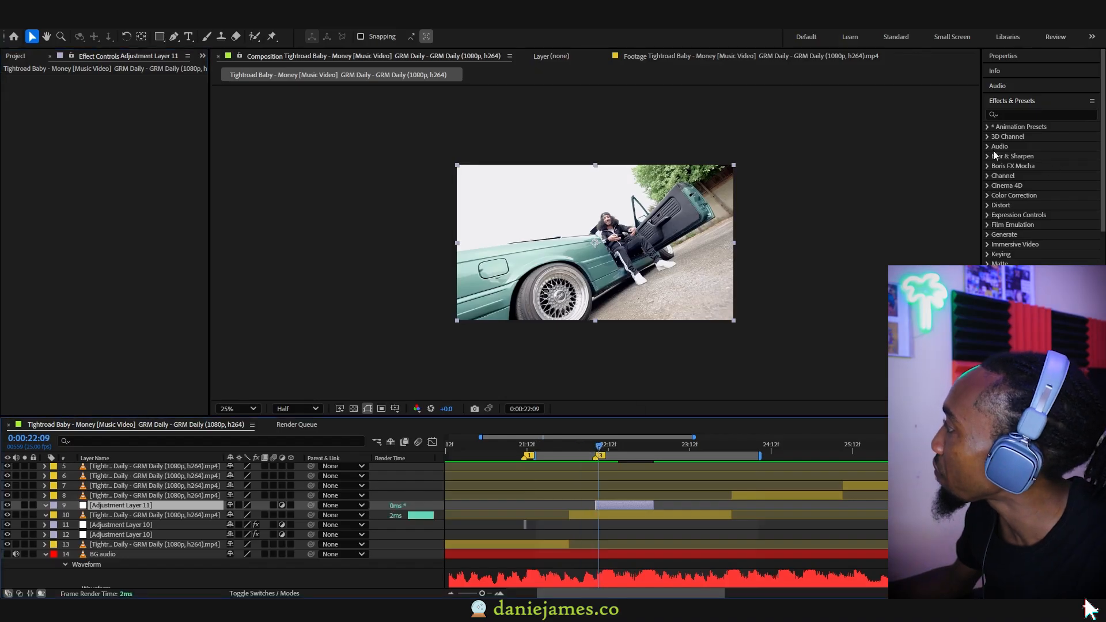
click(988, 127)
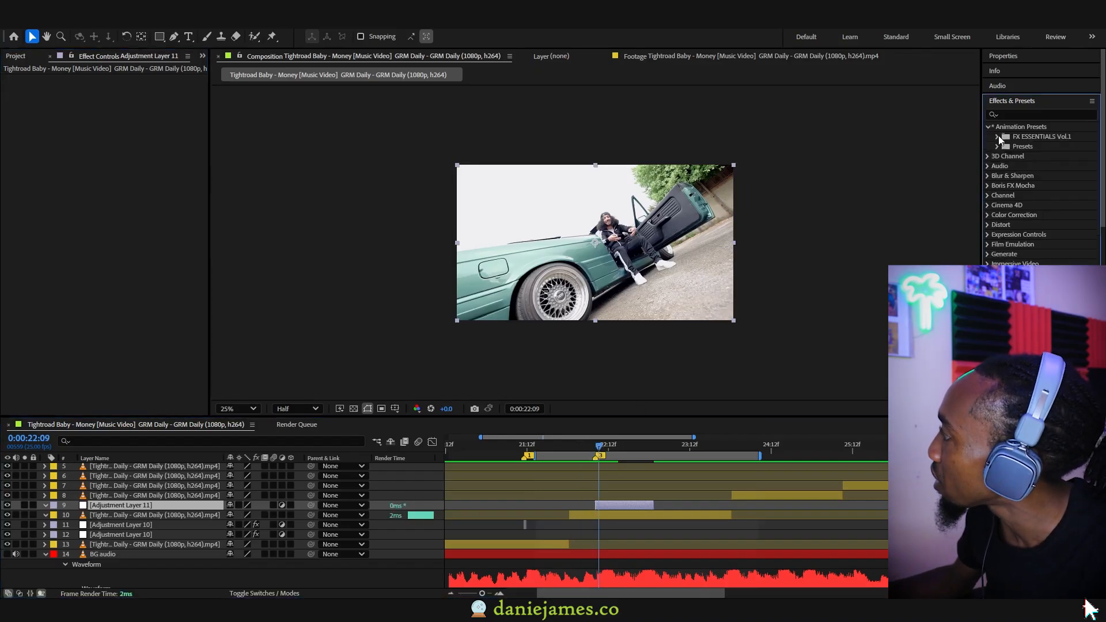
click(998, 137)
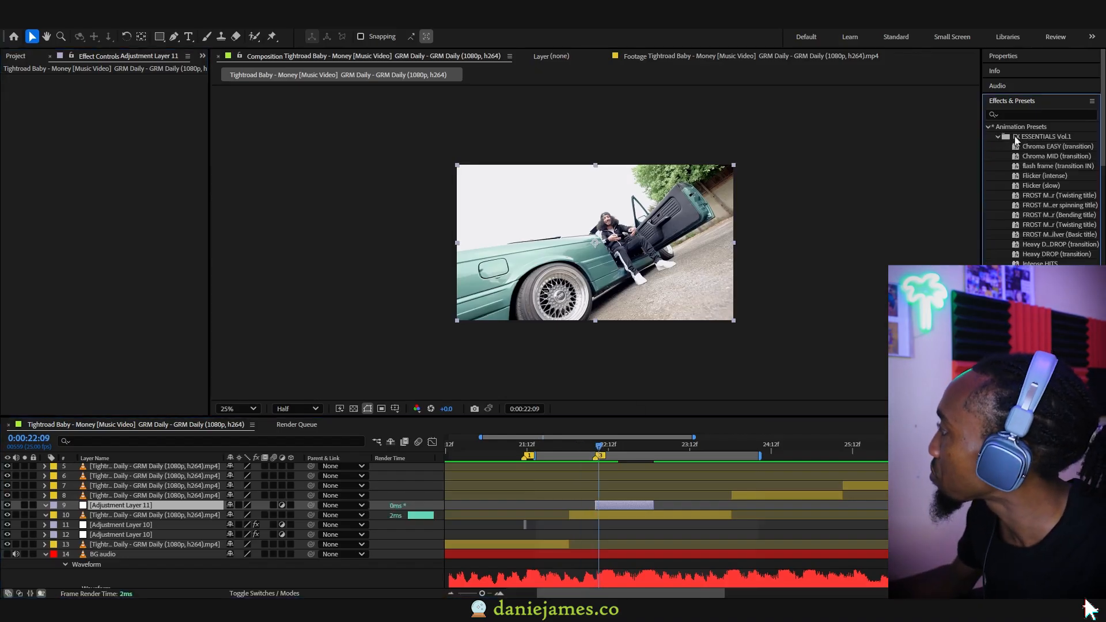
scroll(1043, 173, down, 4)
click(595, 446)
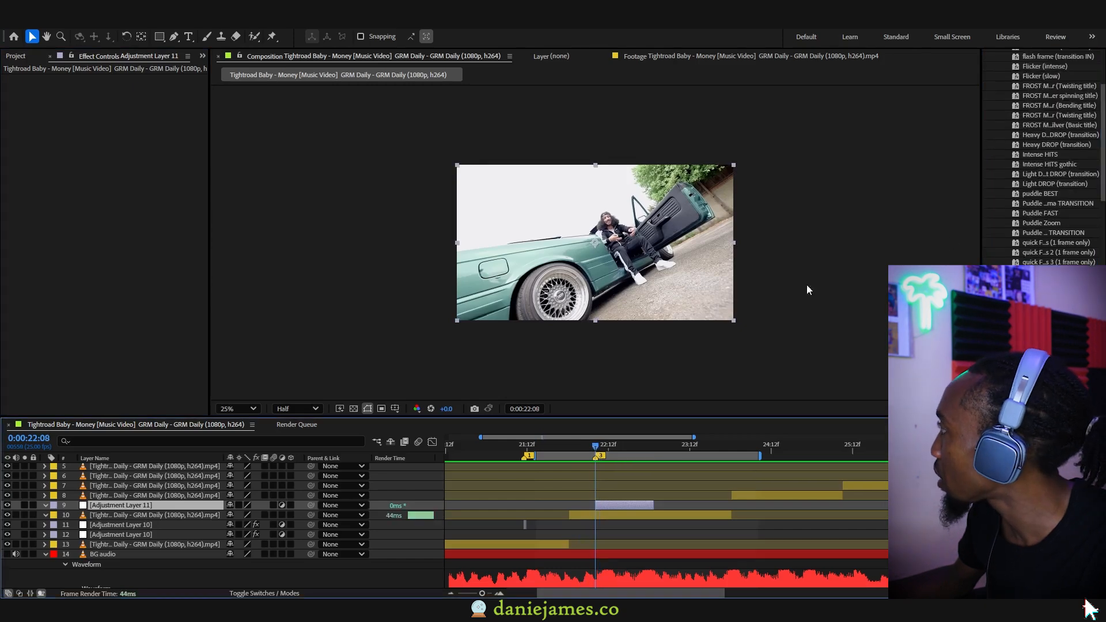
drag(1046, 169, 613, 501)
- Preview the Intense HITS gothic preset and undo its application
key(space)
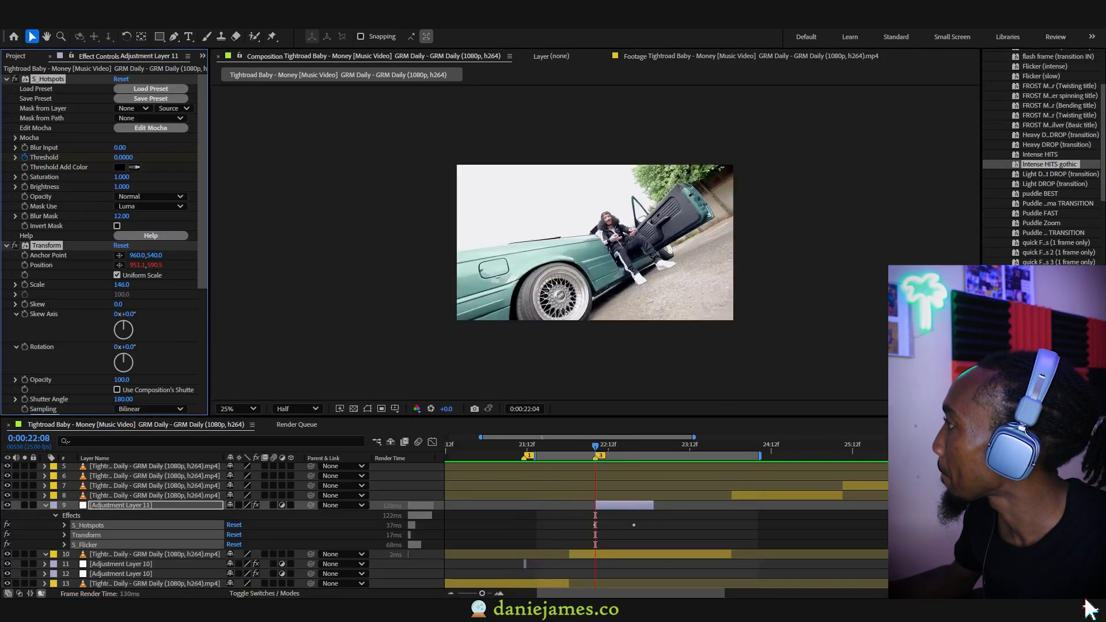
key(space)
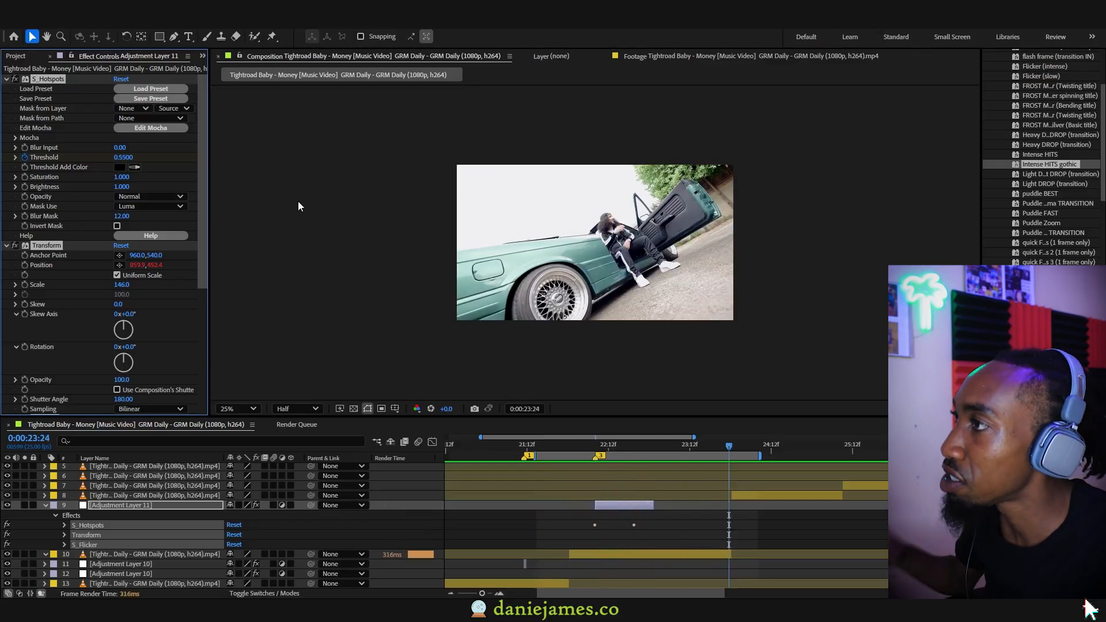
key(ctrl+z)
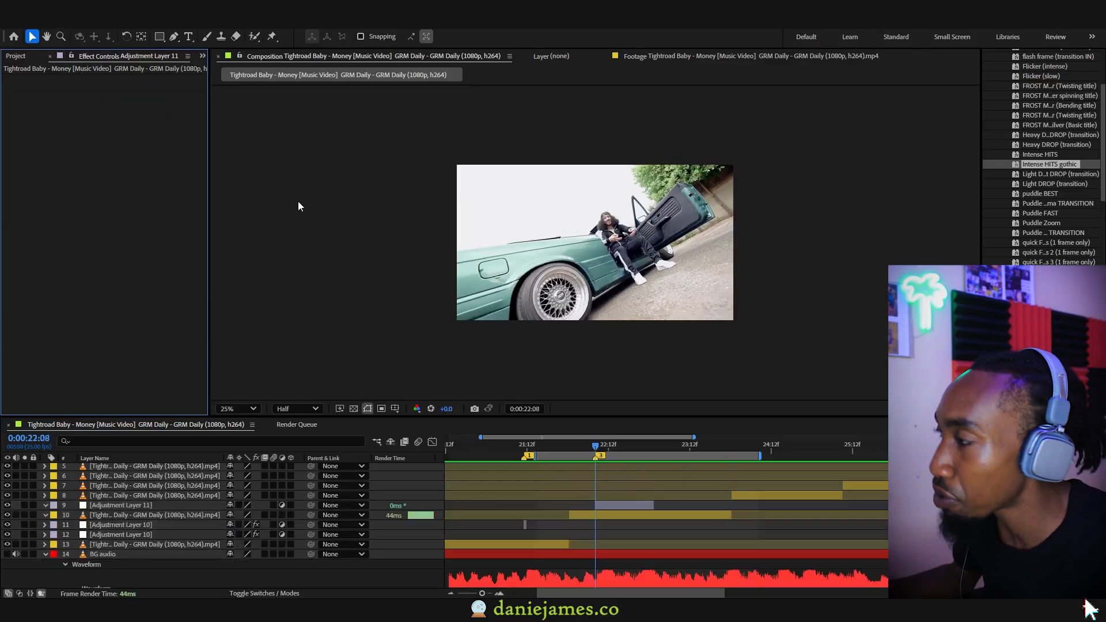
- Apply the Puddle FAST preset from FX ESSENTIALS Vol.1 to the adjustment layer at marker 3, 0:00:22:08
click(642, 507)
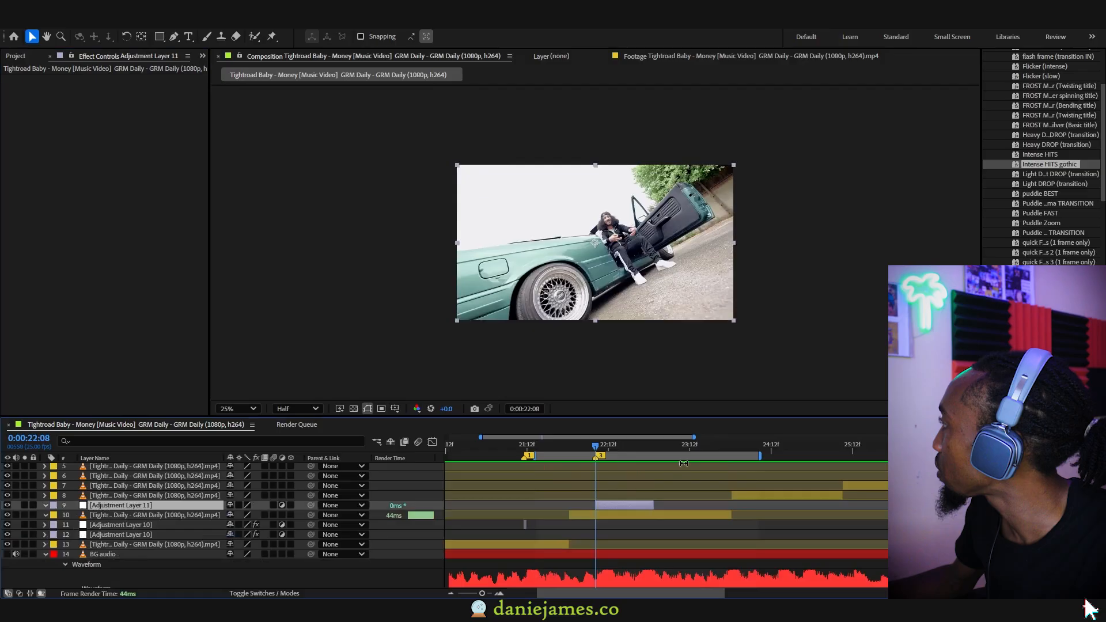
scroll(1068, 251, up, 5)
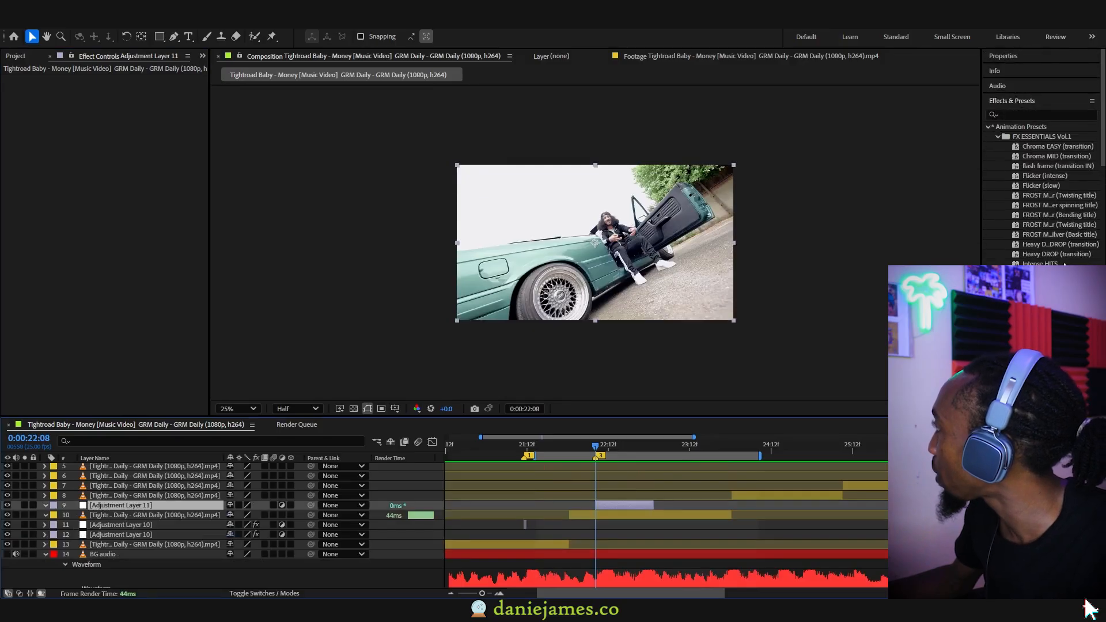
scroll(1065, 265, down, 3)
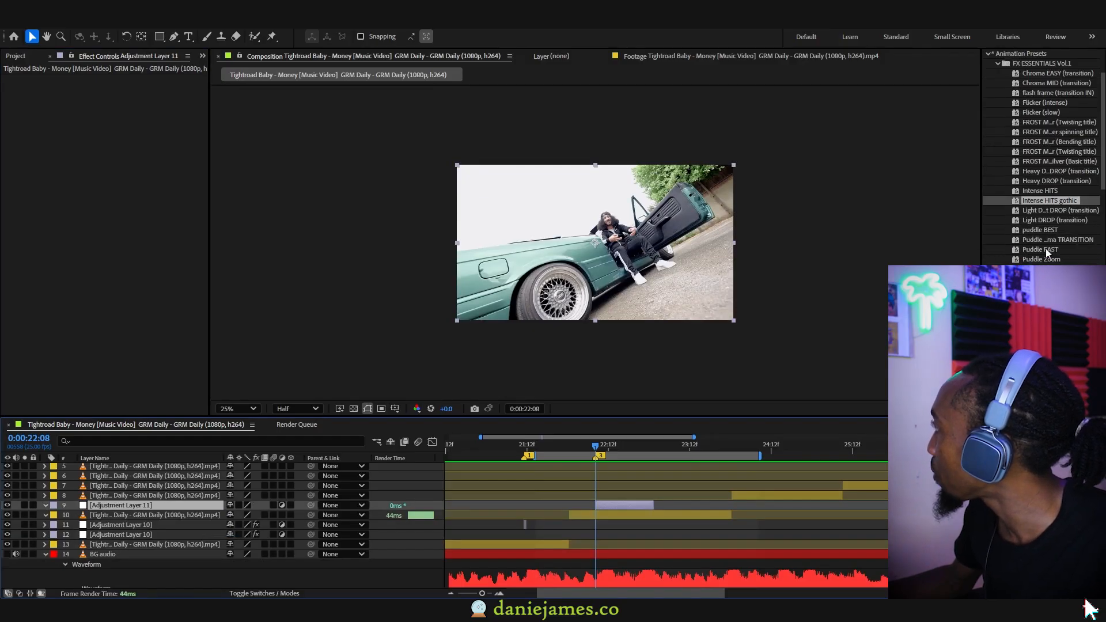
drag(1048, 254, 597, 508)
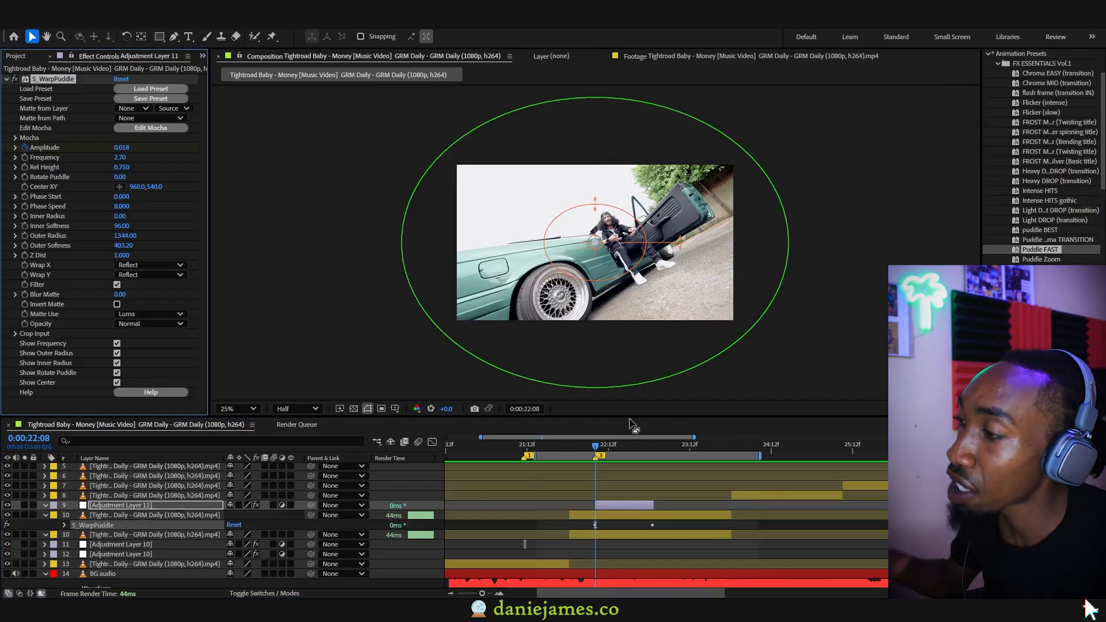
- Preview the Puddle FAST distortion from 0:00:22:01 and delete its S_WarpPuddle effect from the adjustment layer
key(space)
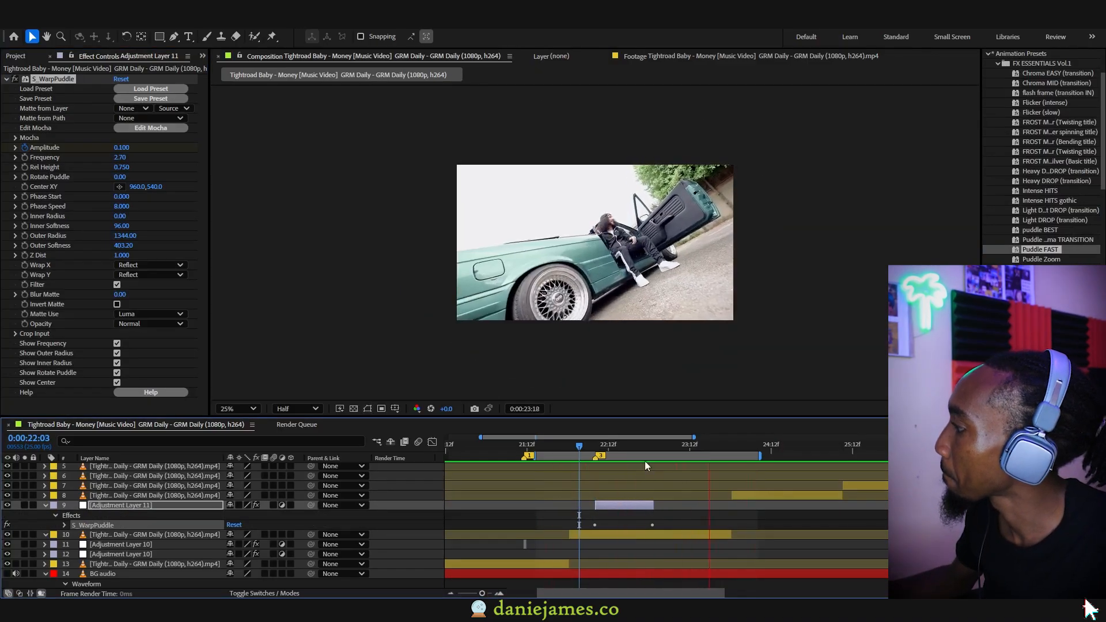
click(573, 446)
key(space)
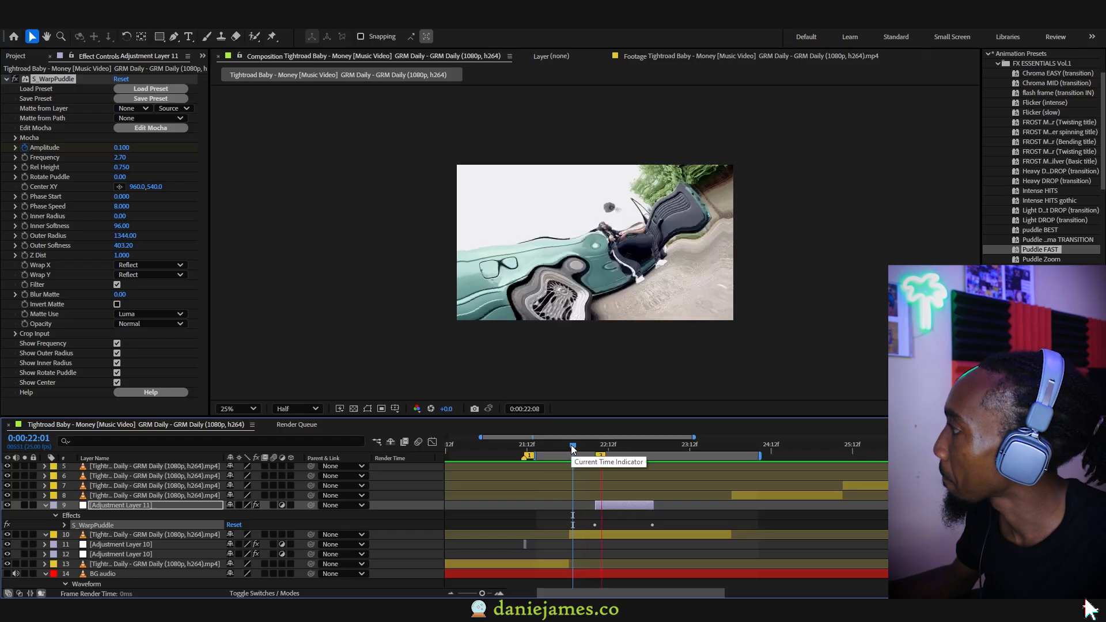
key(space)
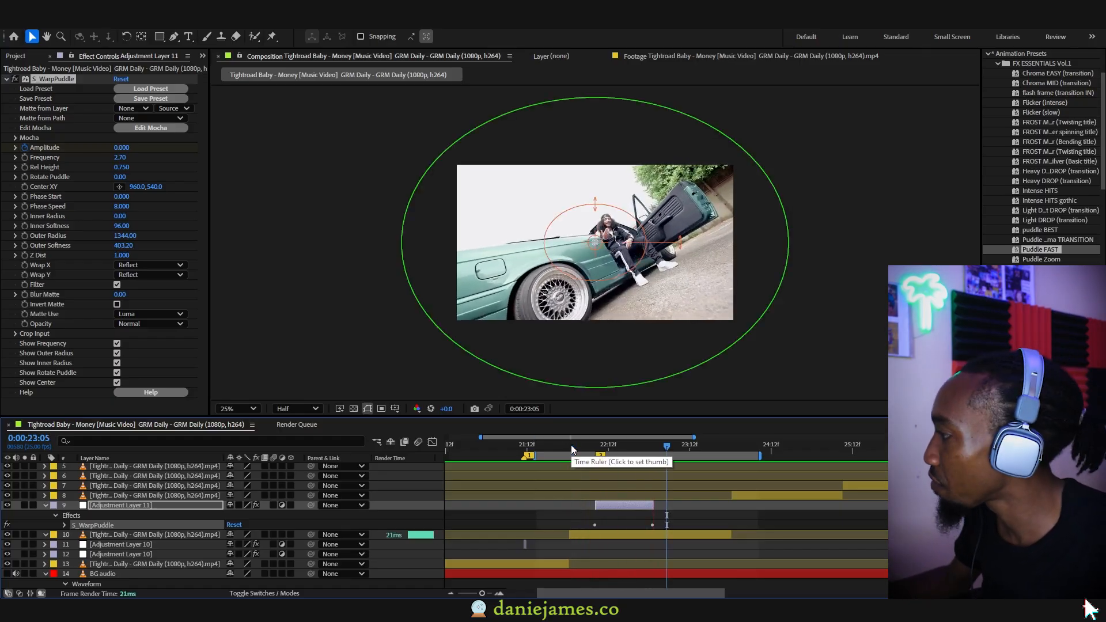
click(61, 78)
key(Delete)
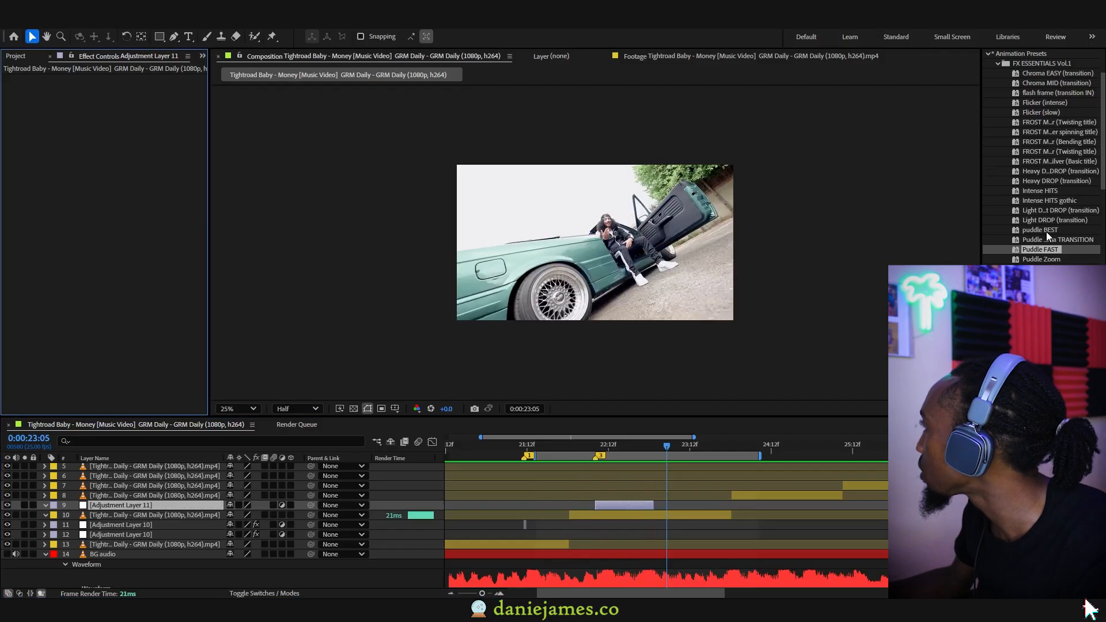
- Apply the puddle BEST preset to the adjustment layer at marker 3 and preview it from 0:00:21:20
drag(1041, 230, 652, 494)
drag(610, 444, 602, 444)
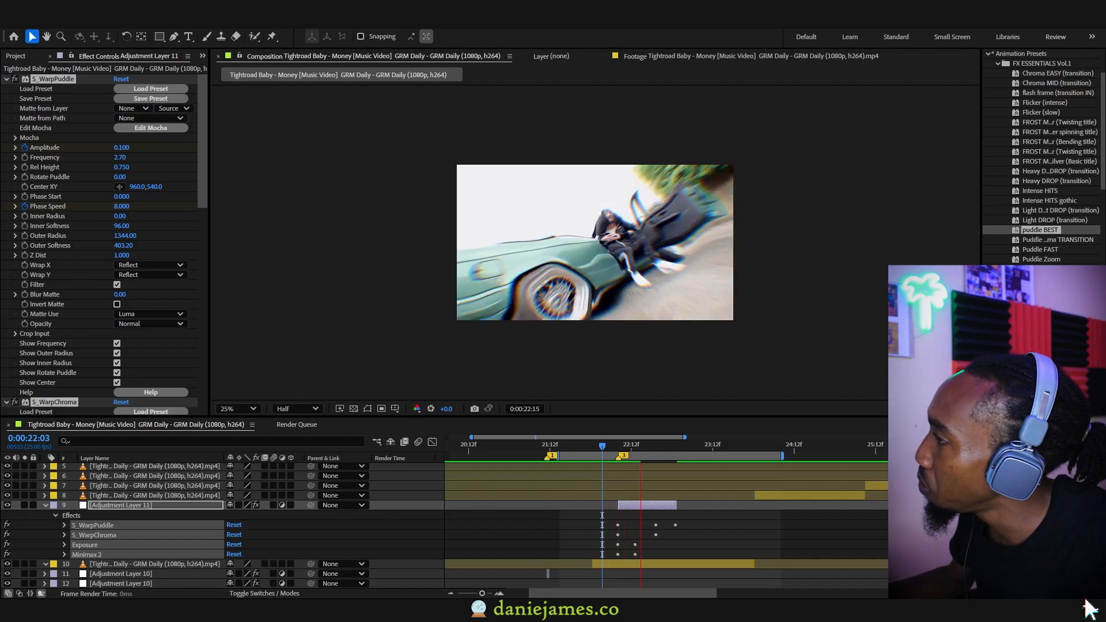
click(577, 445)
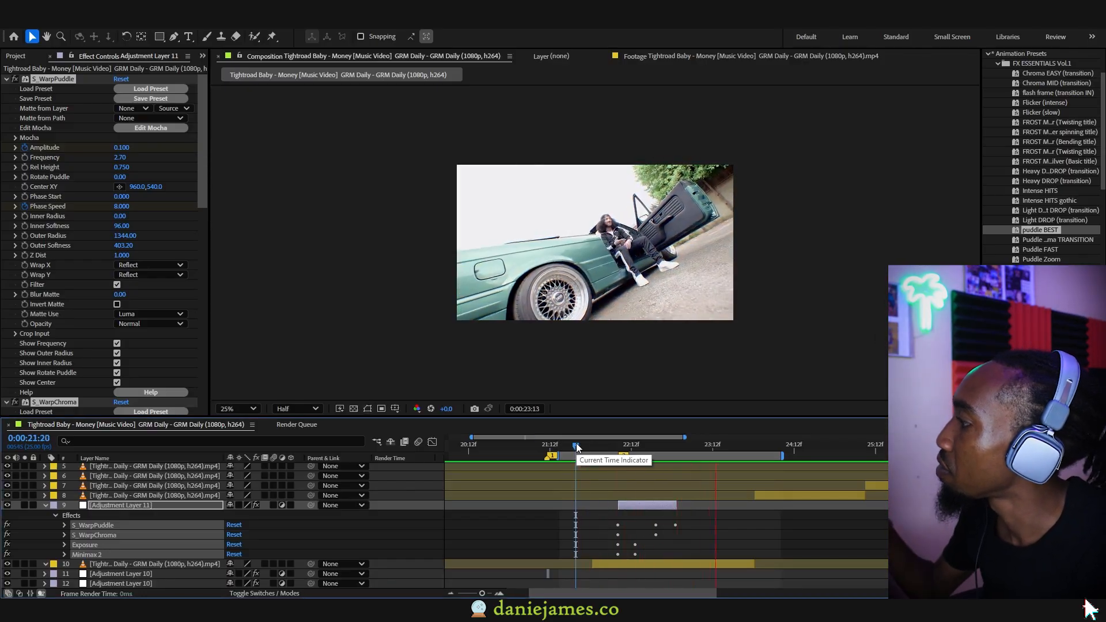
key(space)
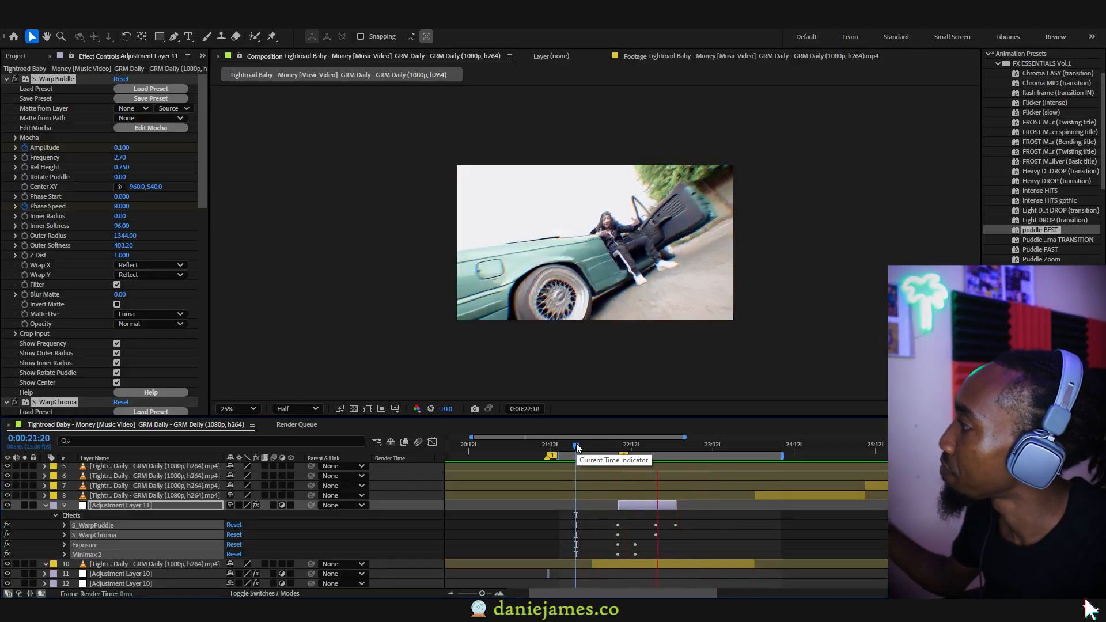
- Replace the puddle BEST effects on the adjustment layer with S_WarpBubble at marker 3, keyframing its Amplitude at 0.250 and Frequency at 16.00
key(space)
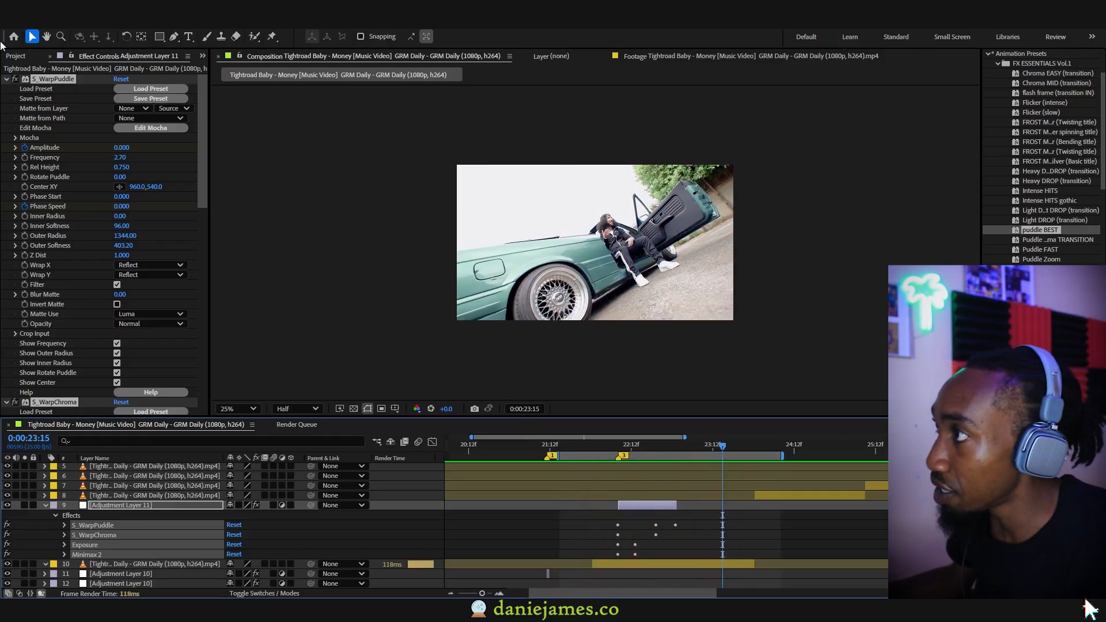
key(Delete)
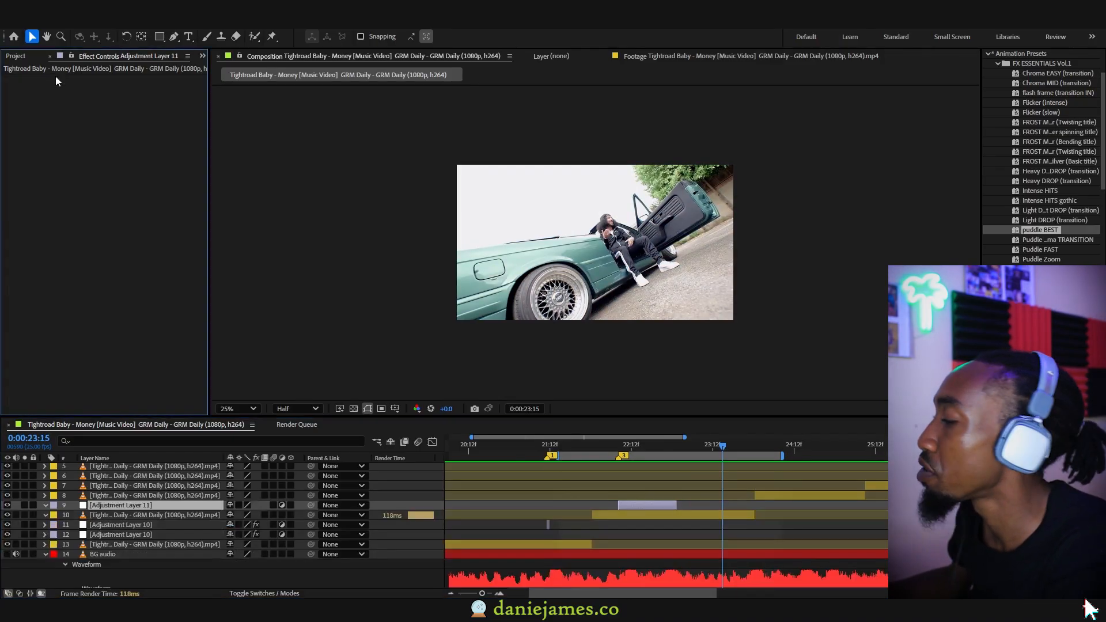
click(619, 449)
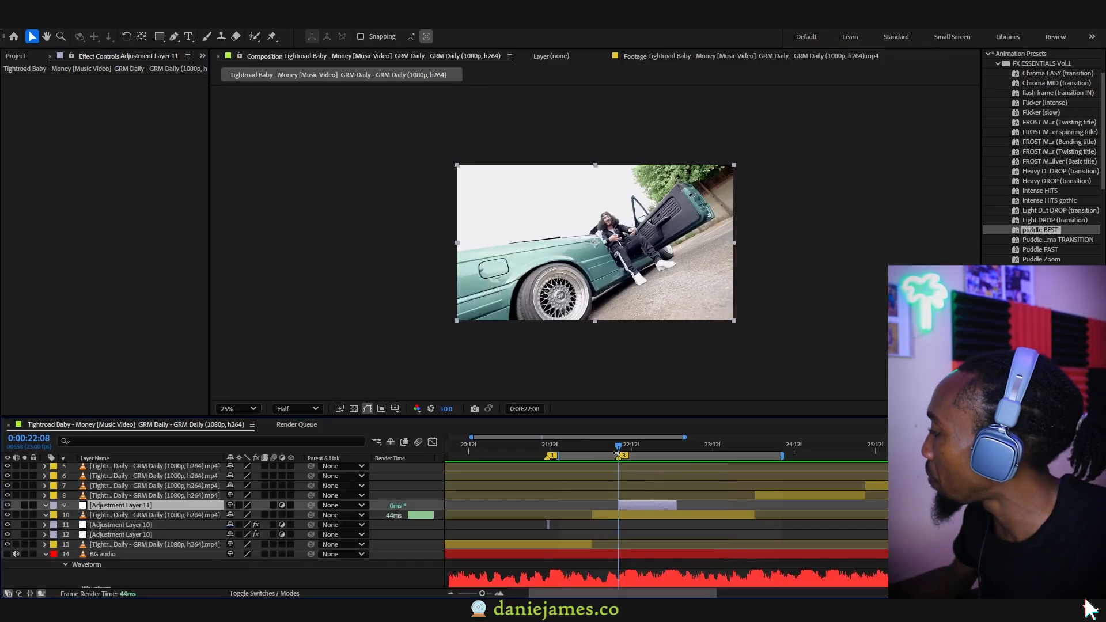
key(ctrl+space)
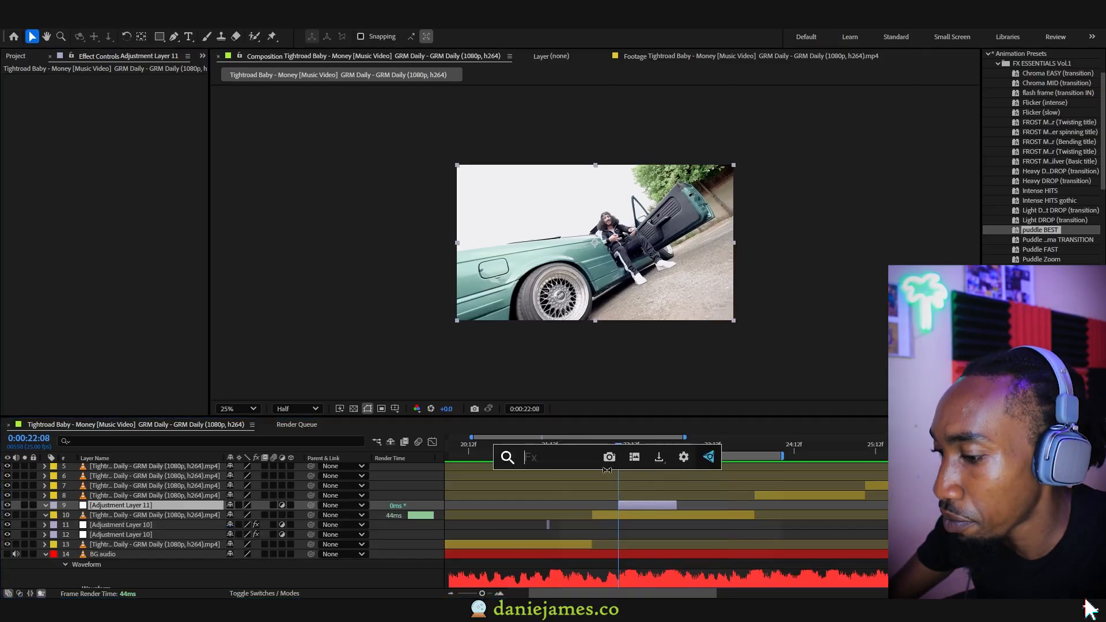
text(warpbub)
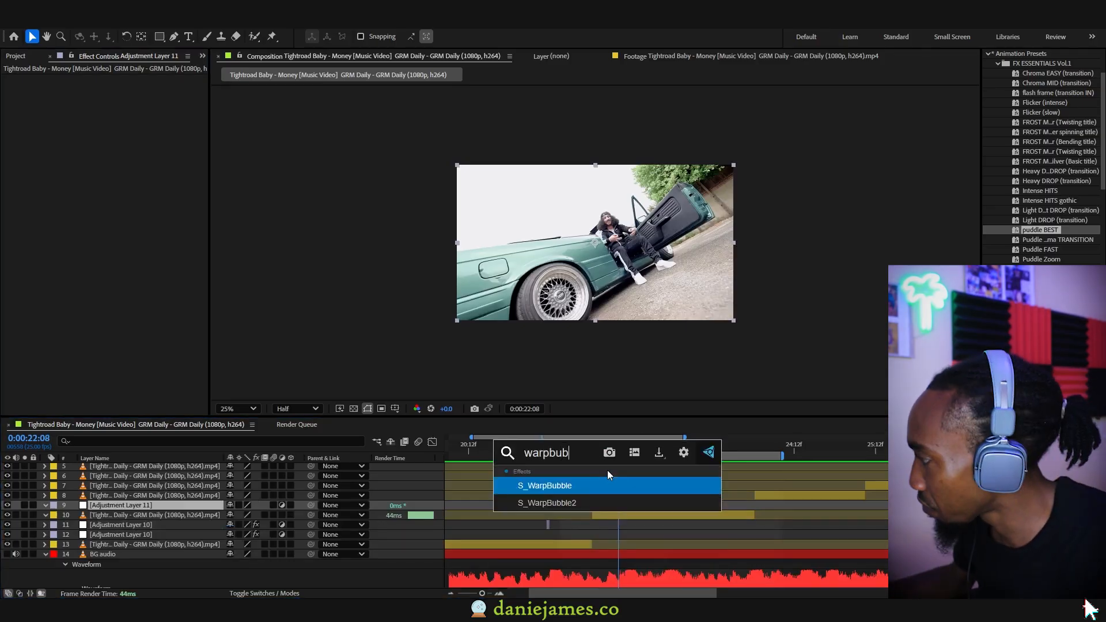
click(576, 488)
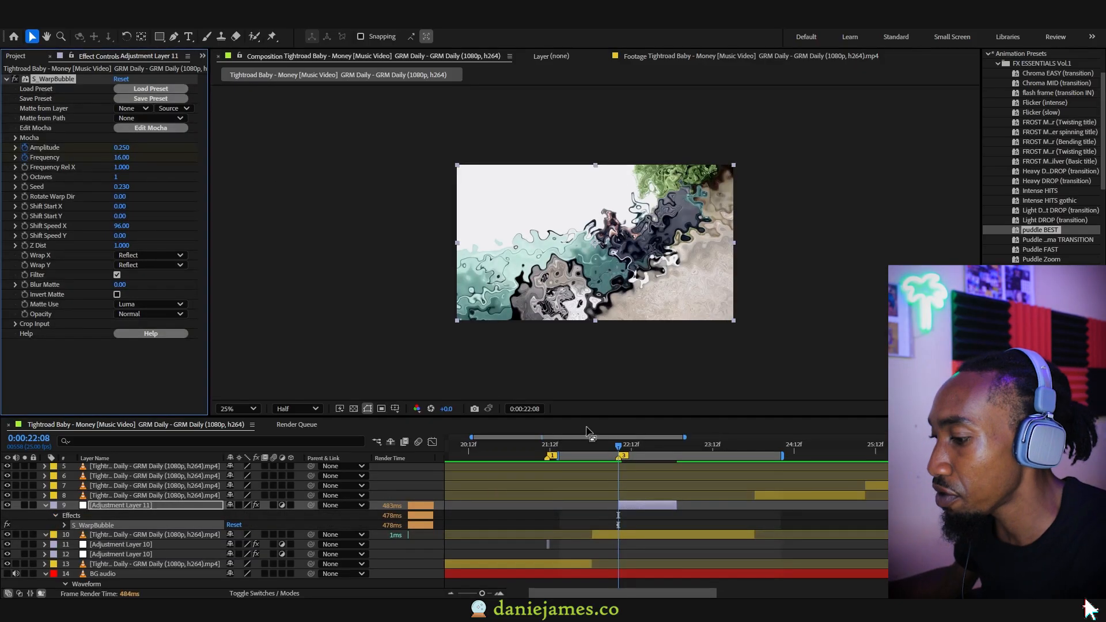
key(u)
- Extend the end of the adjustment layer at marker 3 to about 0:00:23:10
drag(655, 443, 670, 447)
click(683, 495)
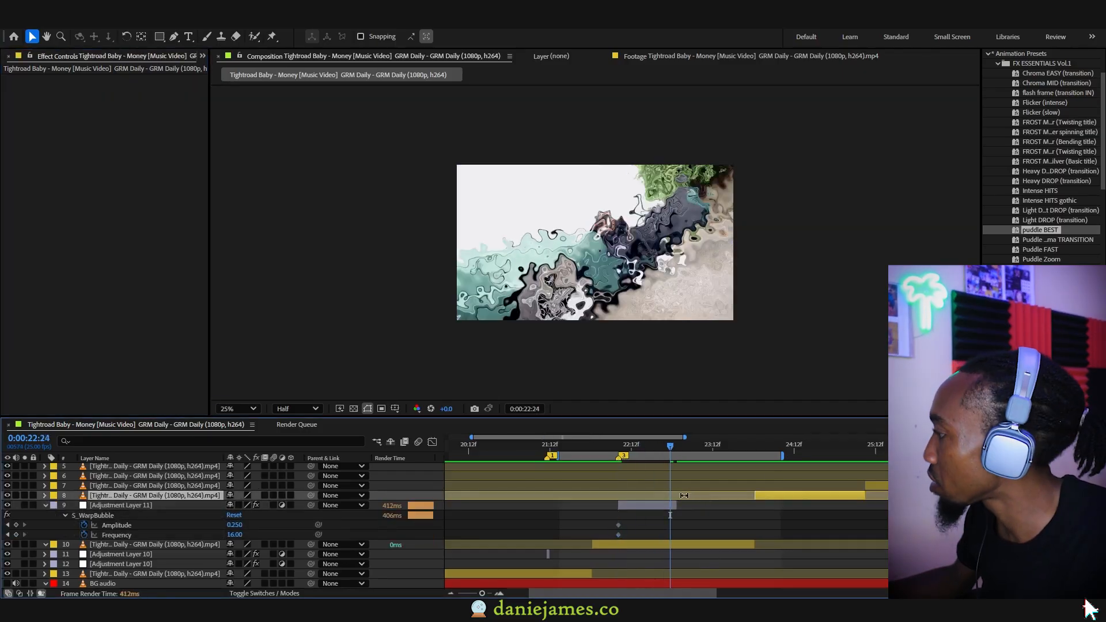
drag(676, 506, 706, 506)
drag(690, 445, 659, 437)
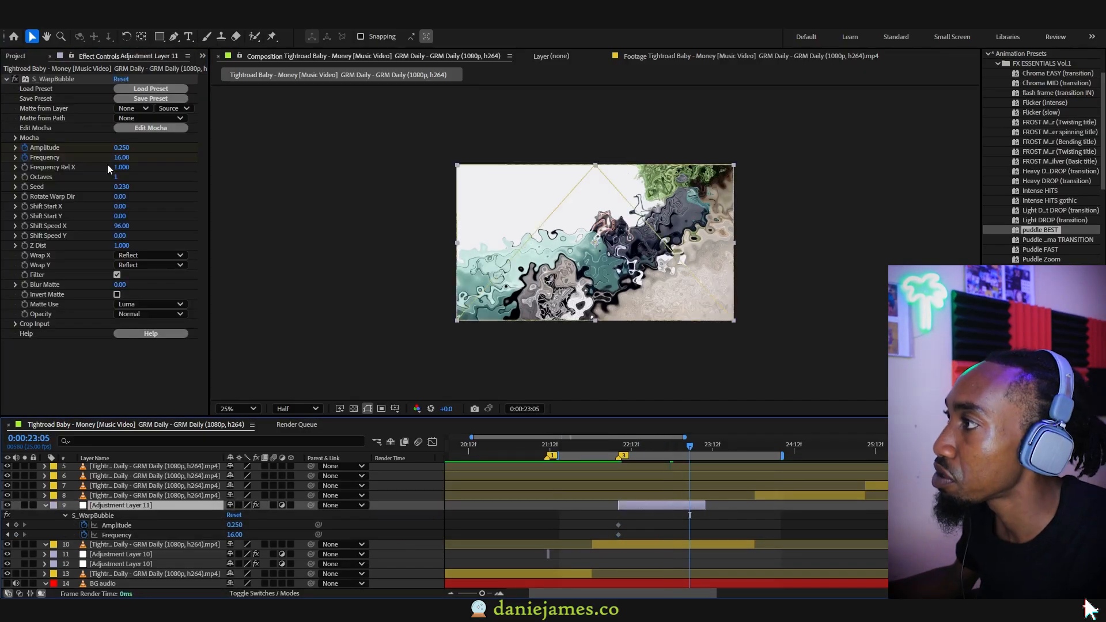
- Keyframe S_WarpBubble Amplitude down to 0.000 at 0:00:23:05 and Frequency to 0.01 about three frames after it, with Easy Ease on all keyframes
drag(121, 157, 92, 150)
drag(691, 535, 699, 533)
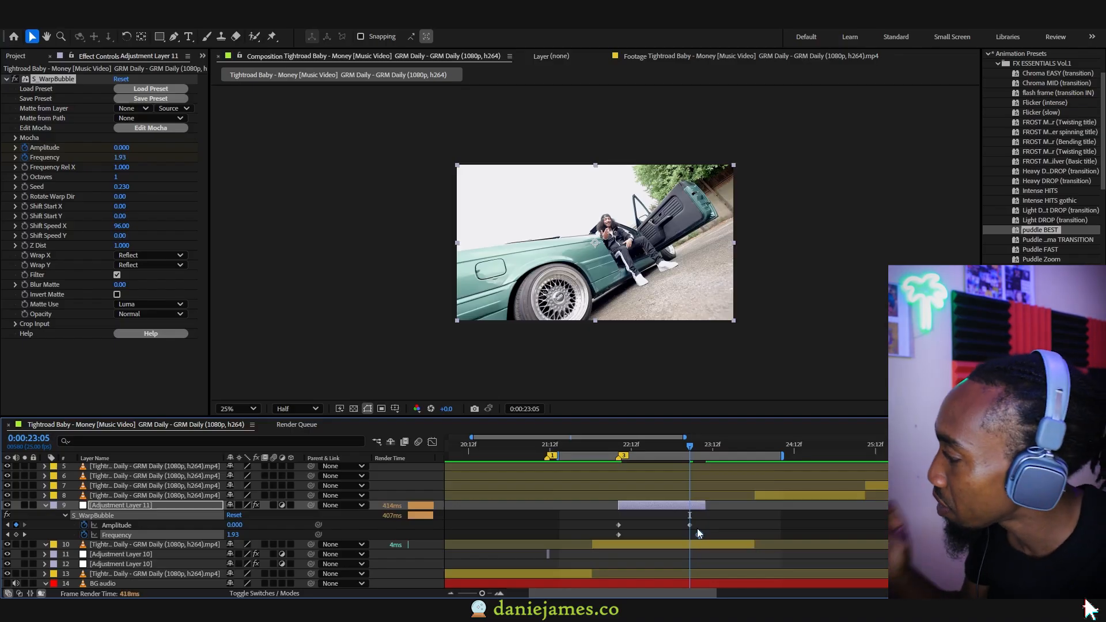
mouse_move(708, 518)
mouse_down()
mouse_move(576, 527)
mouse_move(707, 522)
mouse_up()
key(F9)
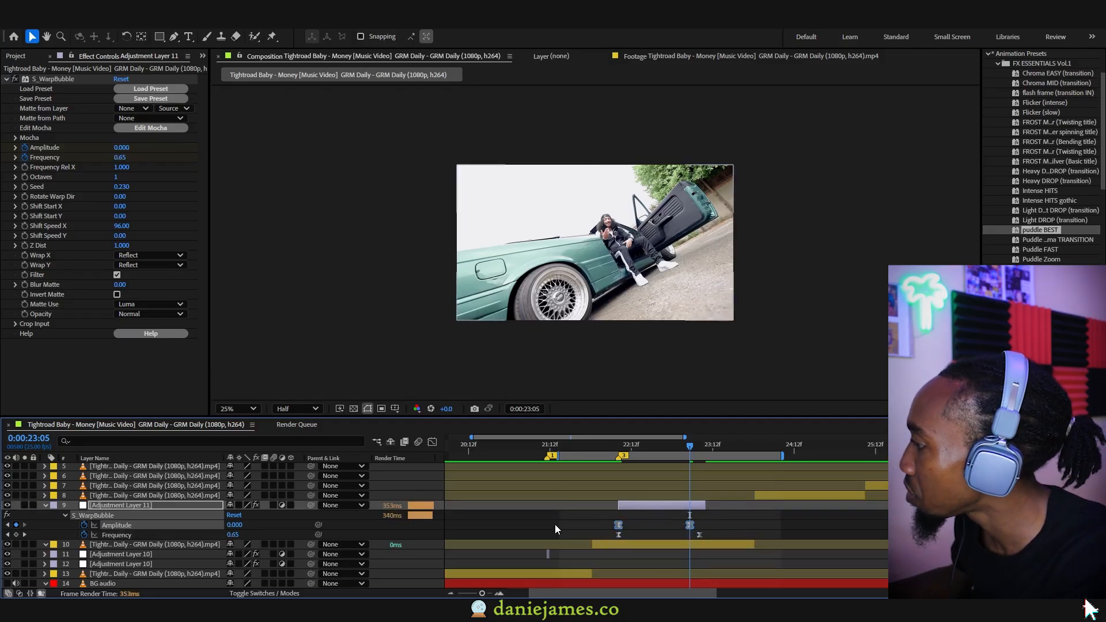
- Reshape the Amplitude value curve so it falls steeply right after the first keyframe and eases out at the end
click(432, 442)
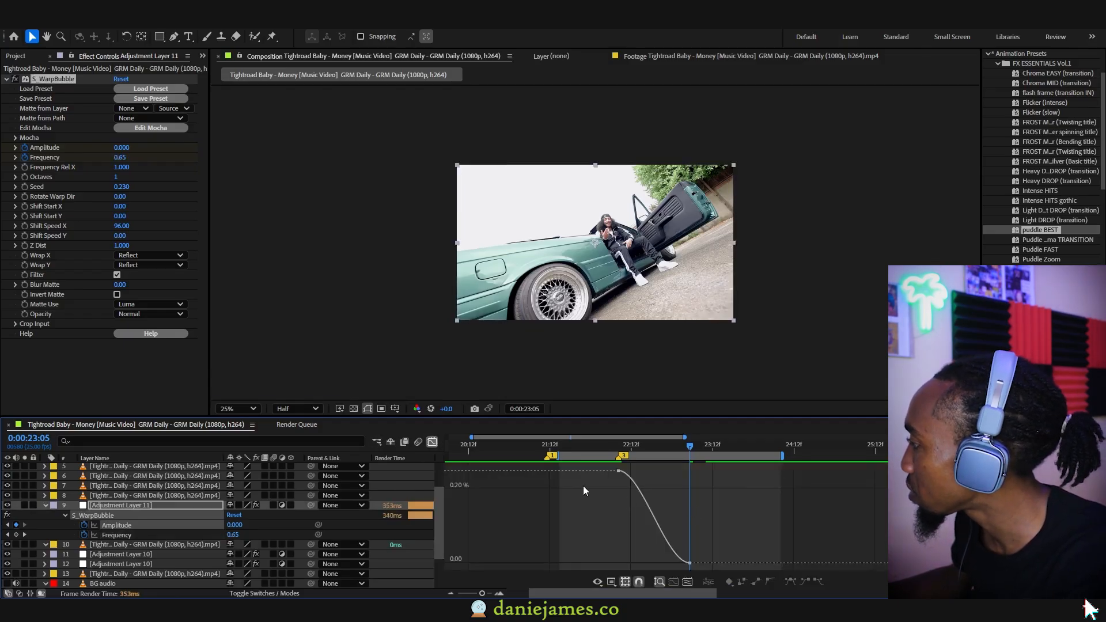
drag(585, 491, 683, 468)
drag(607, 449, 637, 449)
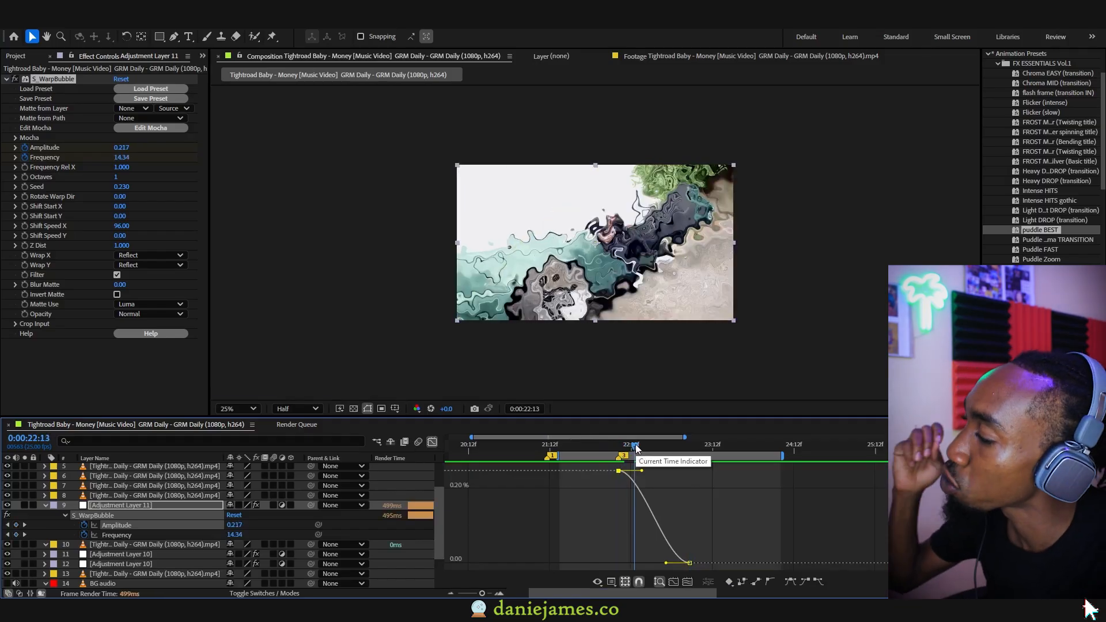
drag(641, 471, 591, 504)
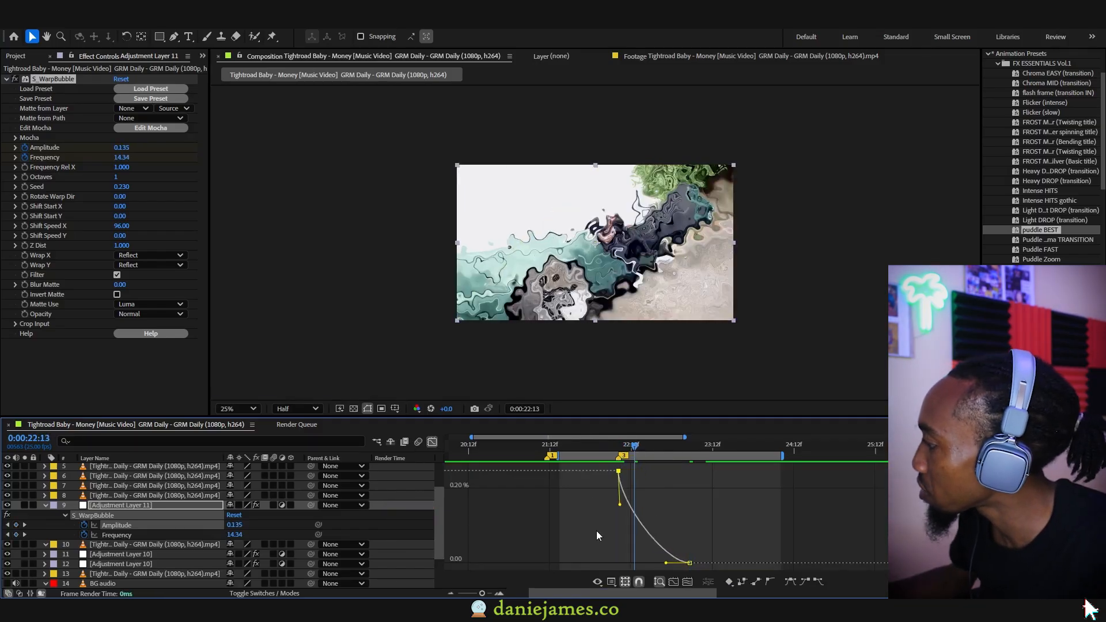
click(432, 442)
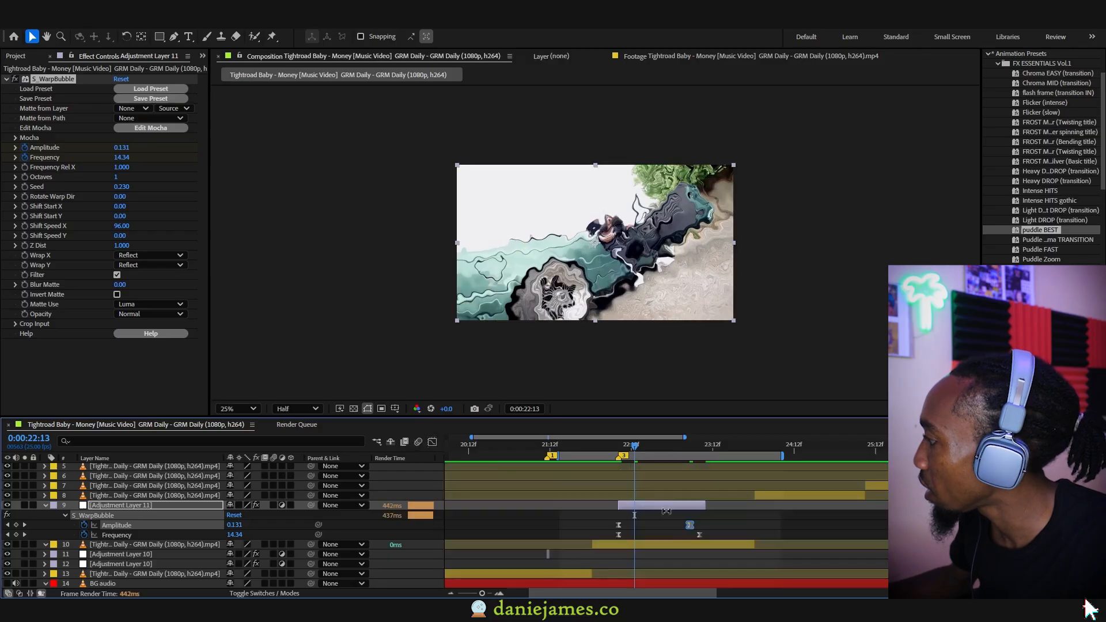
- Reshape the Frequency value curve with the same steep initial drop and gradual ease-out
drag(709, 532, 597, 537)
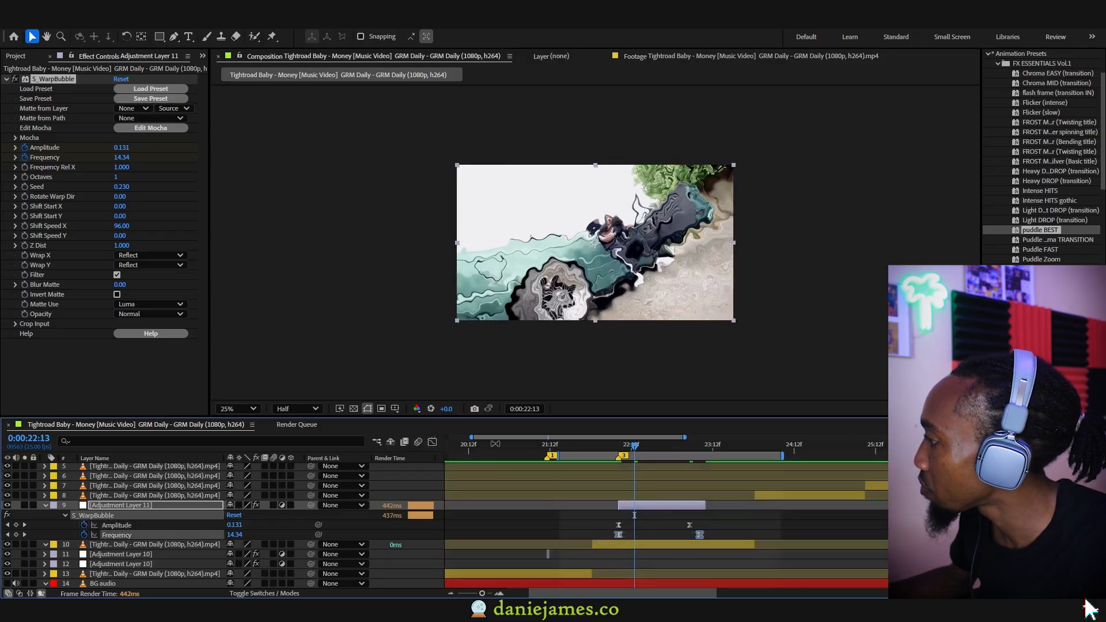
click(431, 442)
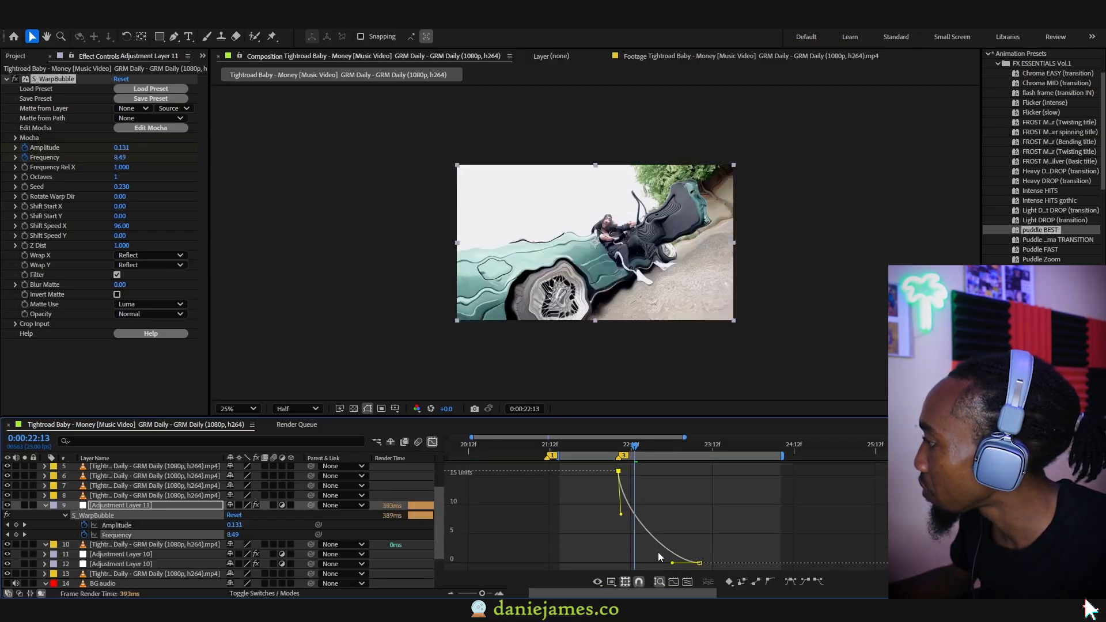
click(432, 443)
- Preview the S_WarpBubble distortion from just before marker 3
click(593, 447)
click(601, 444)
key(space)
key(space)
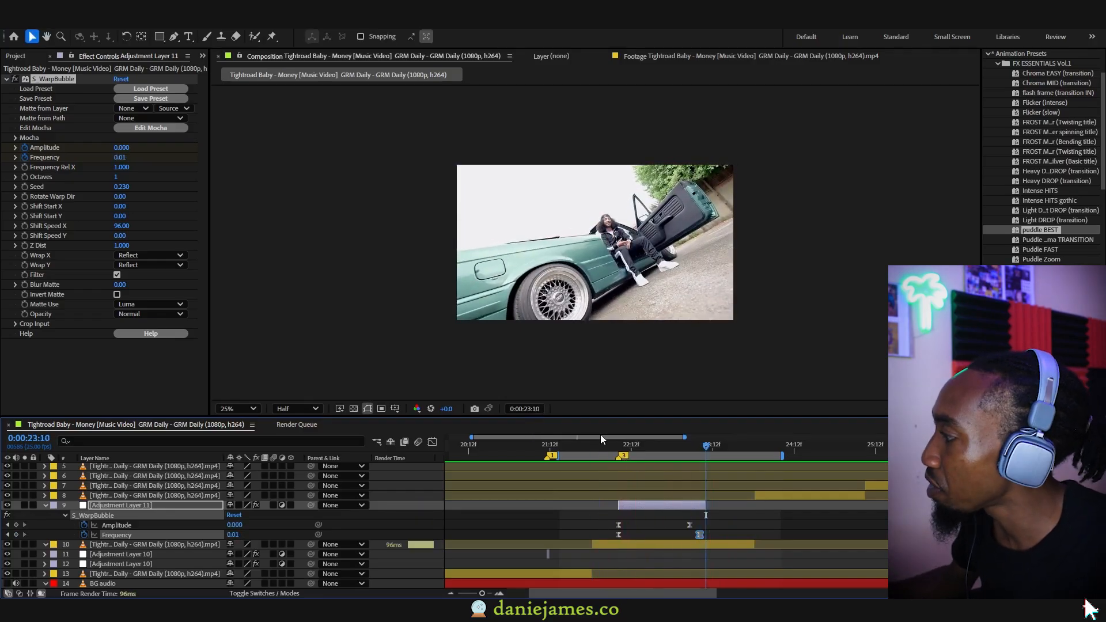
- Add the expression time*40 to the S_WarpBubble Seed and preview the animated distortion from 0:00:22:00
click(638, 445)
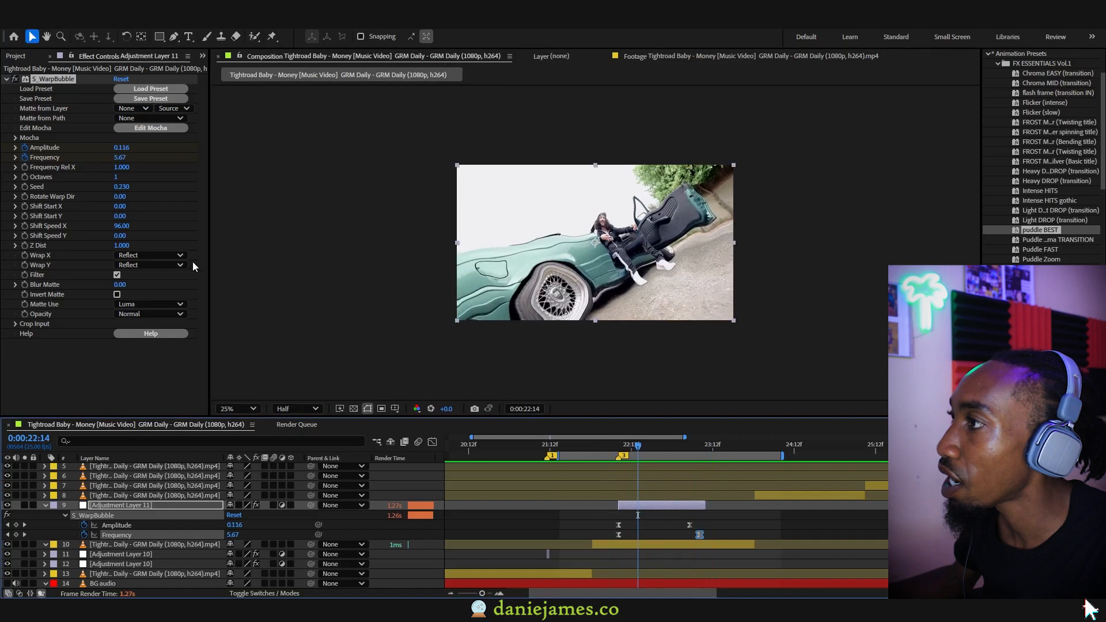
alt+click(23, 186)
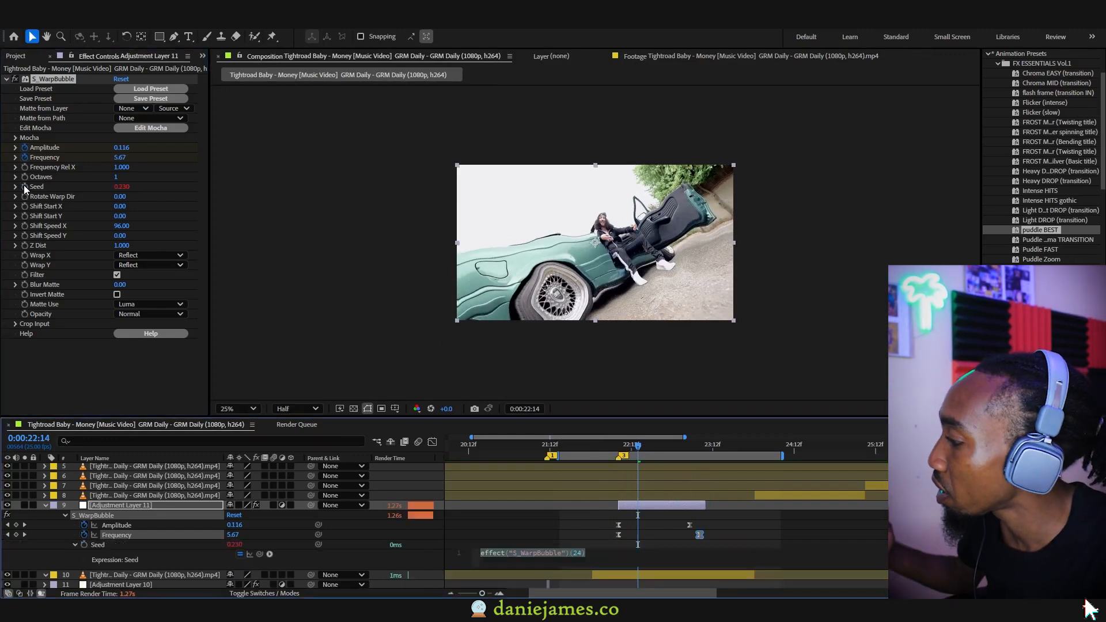
text(time)
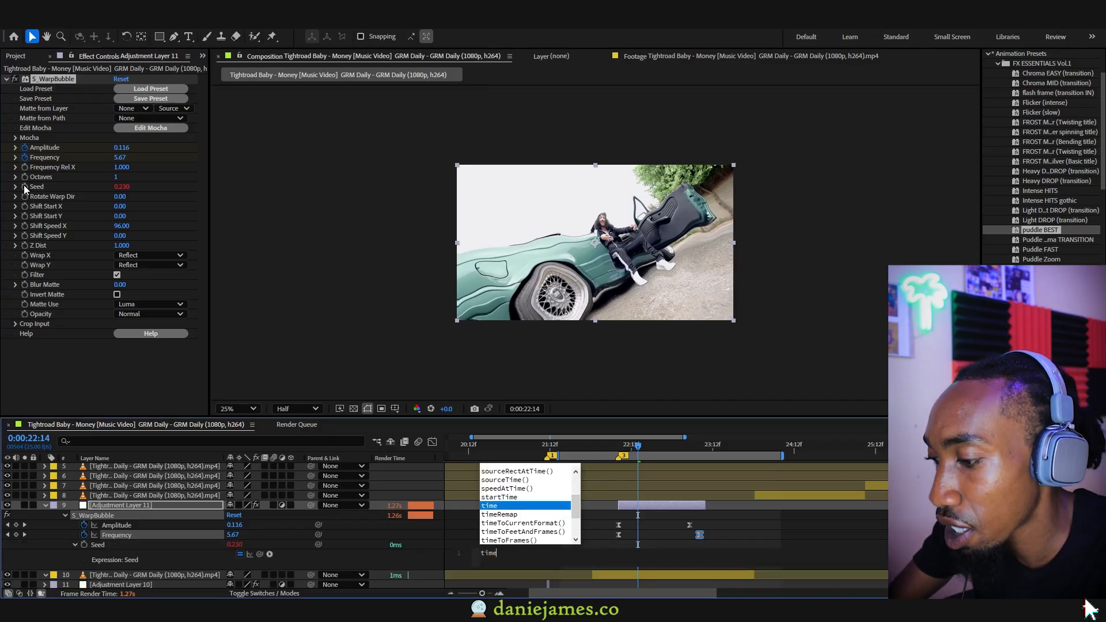
text(*40)
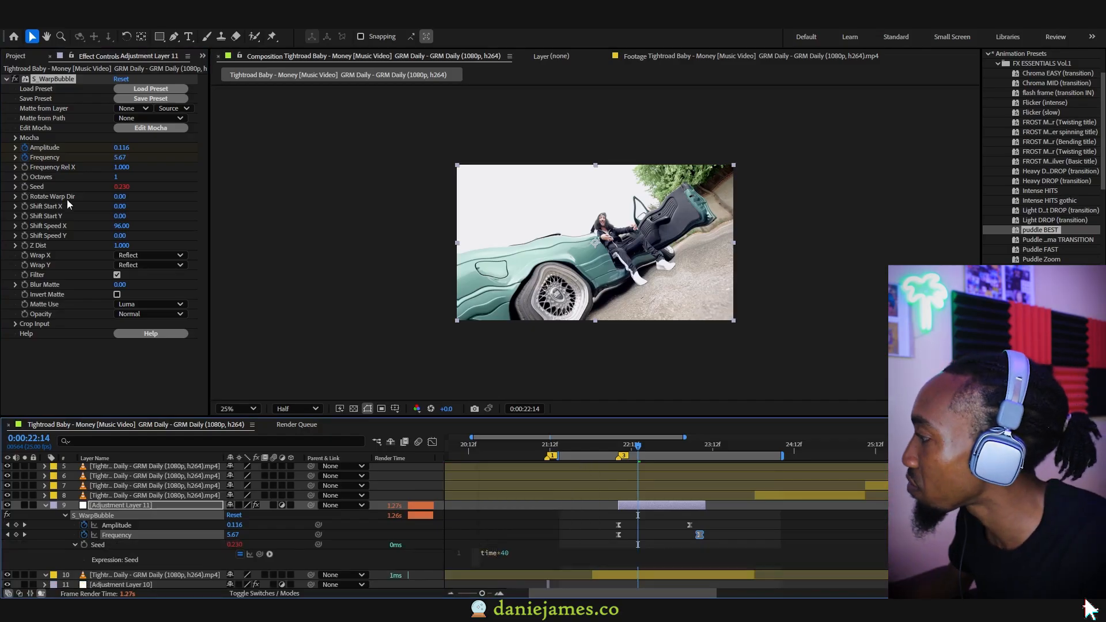
click(601, 448)
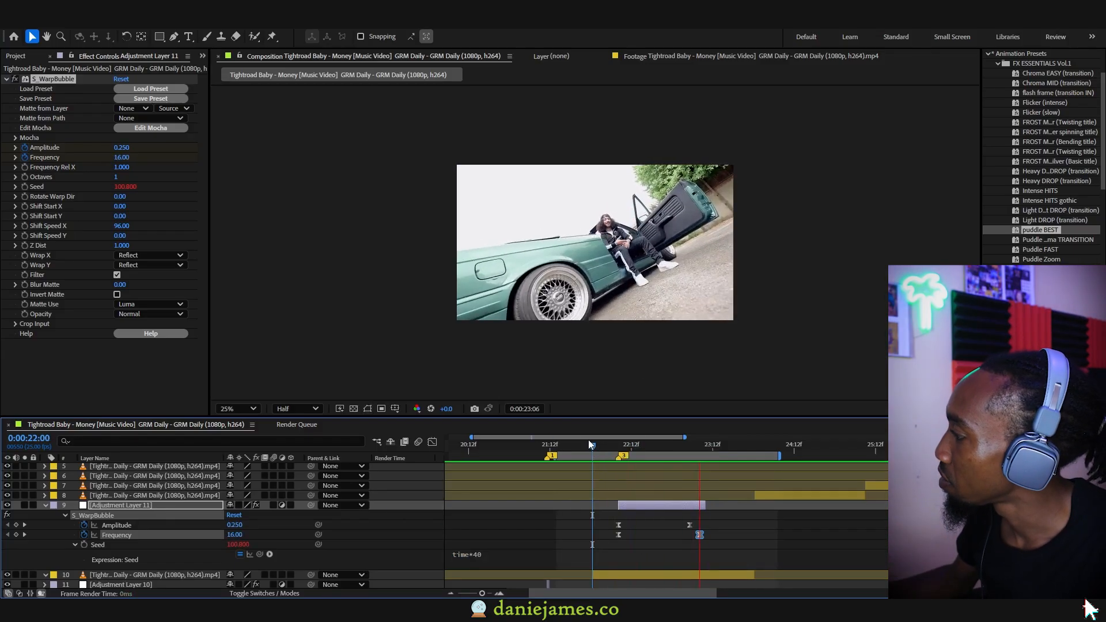
key(space)
- Add the S_WarpChroma effect to the adjustment layer with the playhead at 0:00:22:13
drag(589, 442, 634, 454)
click(137, 377)
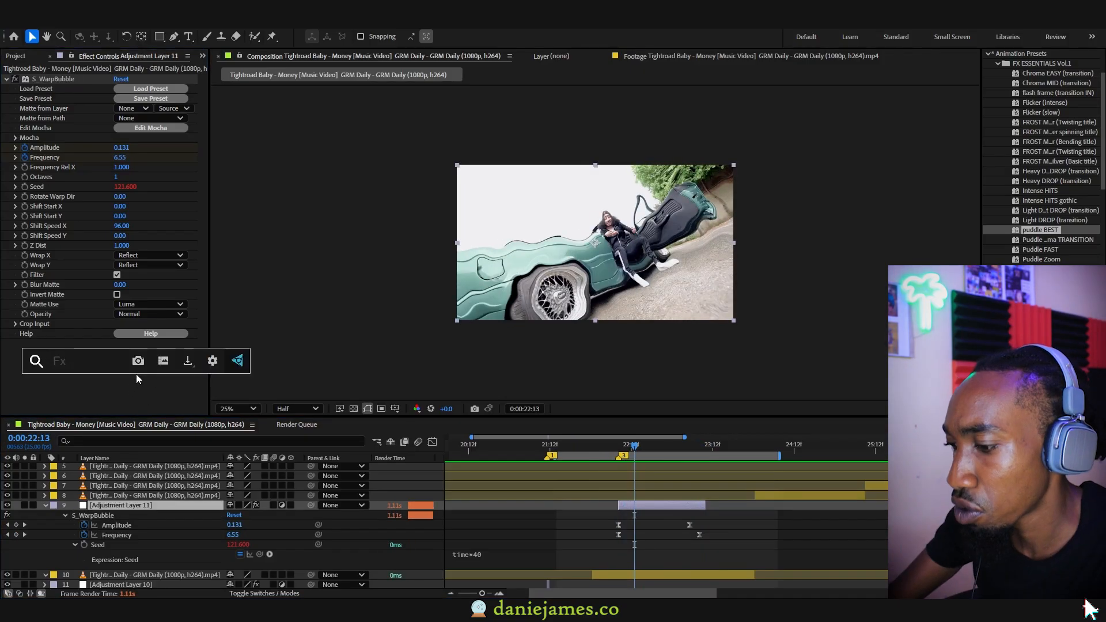
text(w)
key(BackSpace)
text(dis)
key(BackSpace)
key(BackSpace)
key(BackSpace)
text(warpch)
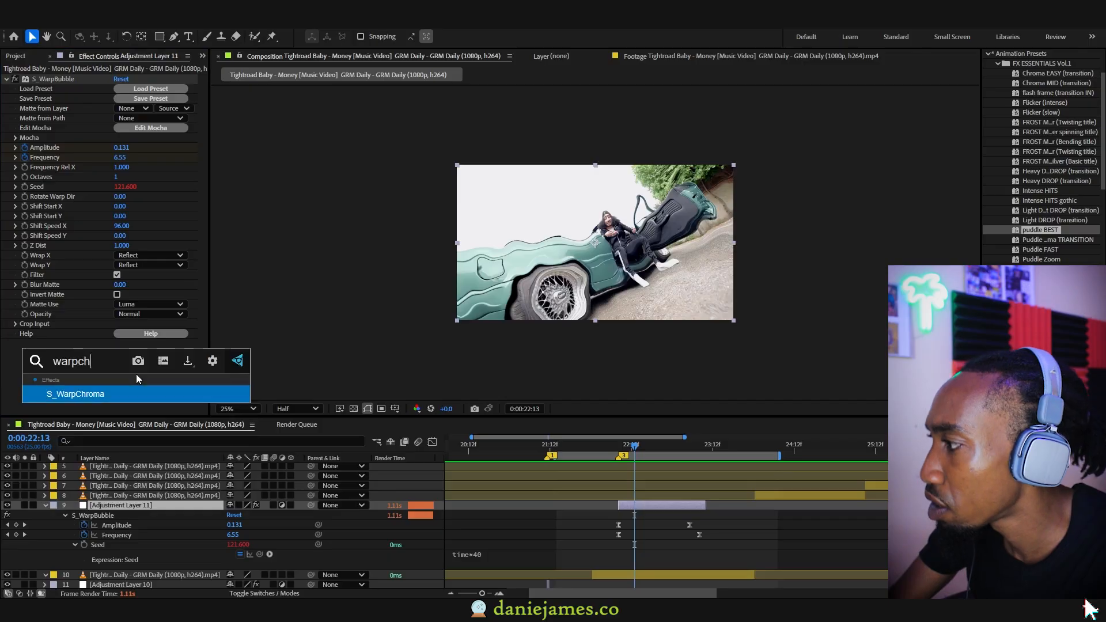
key(Return)
- Set the S_WarpChroma From Z Dist to 0.710 and place its starting keyframe just after marker 3
drag(199, 265, 200, 227)
mouse_move(122, 211)
mouse_down()
mouse_move(115, 219)
mouse_move(123, 216)
mouse_up()
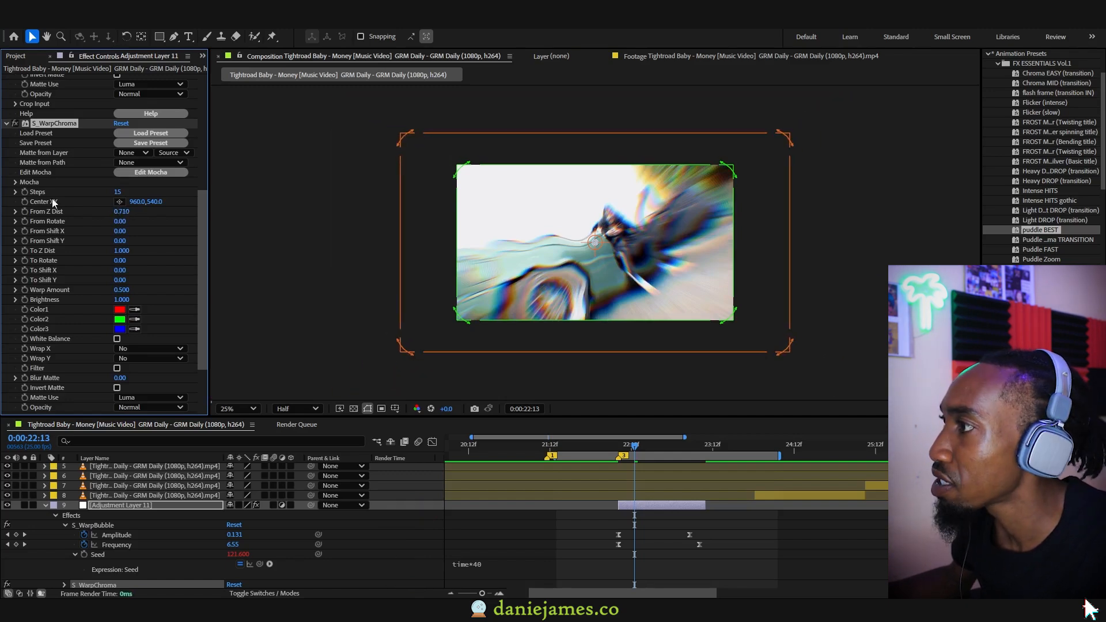
click(25, 212)
key(u)
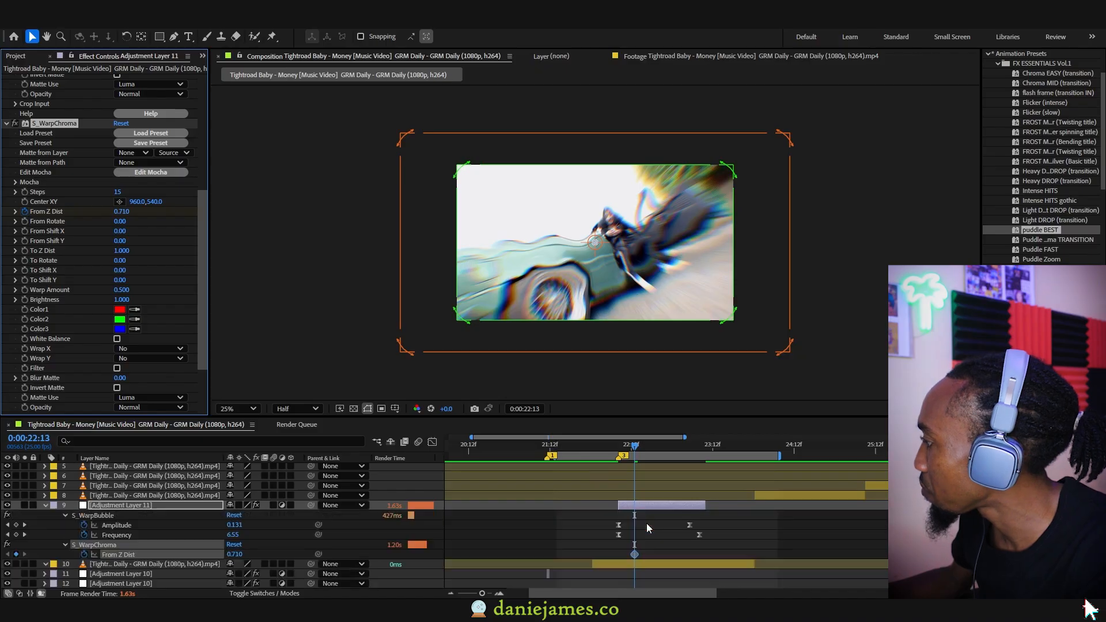
drag(638, 558, 621, 558)
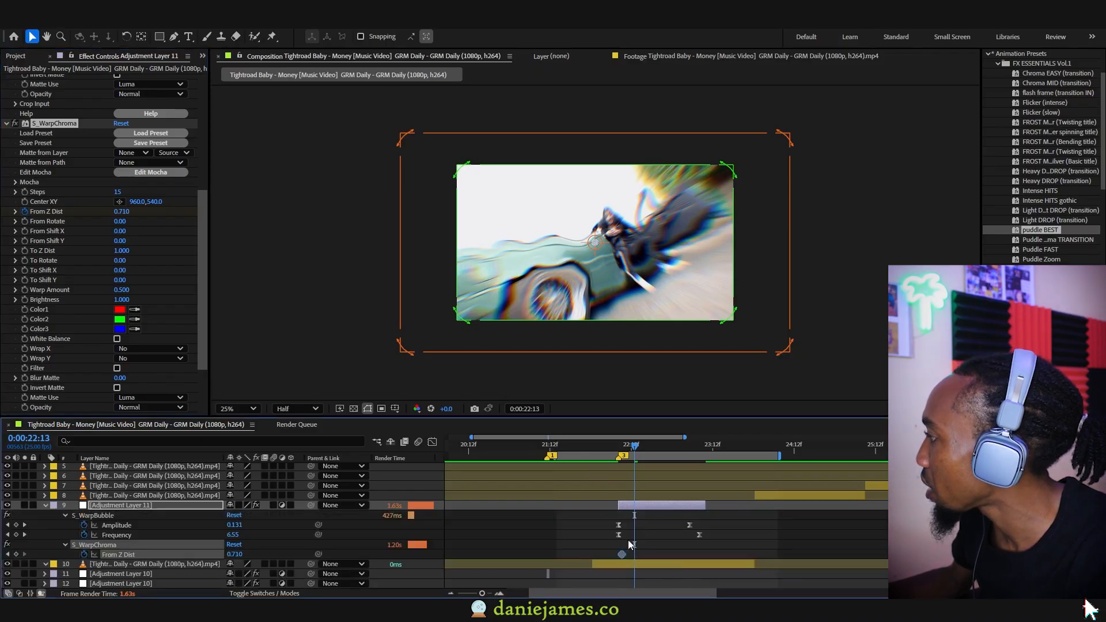
- Keyframe From Z Dist to 1.000 at 0:00:22:21, then shift both keyframes about six frames later with Easy Ease
drag(650, 443, 661, 449)
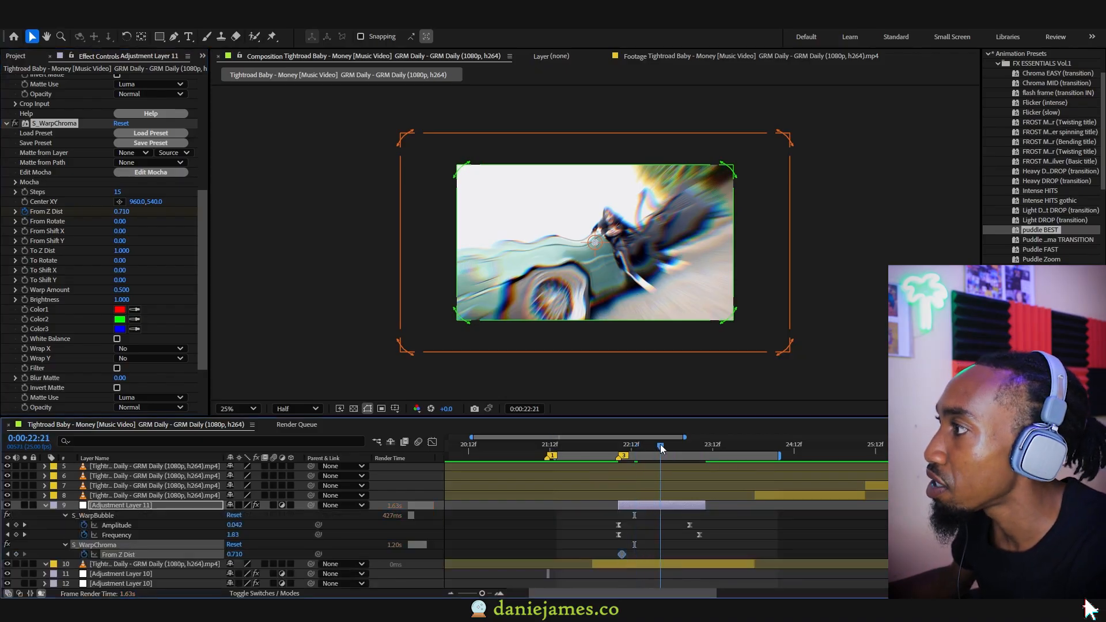
drag(121, 212, 172, 259)
drag(594, 557, 643, 555)
click(597, 546)
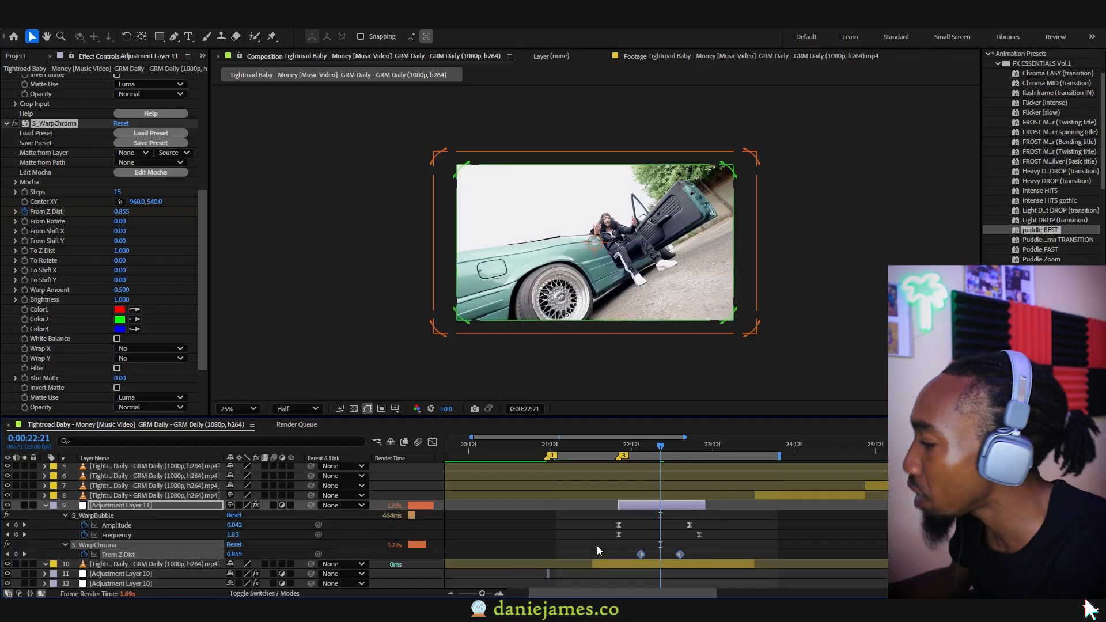
click(640, 553)
click(719, 546)
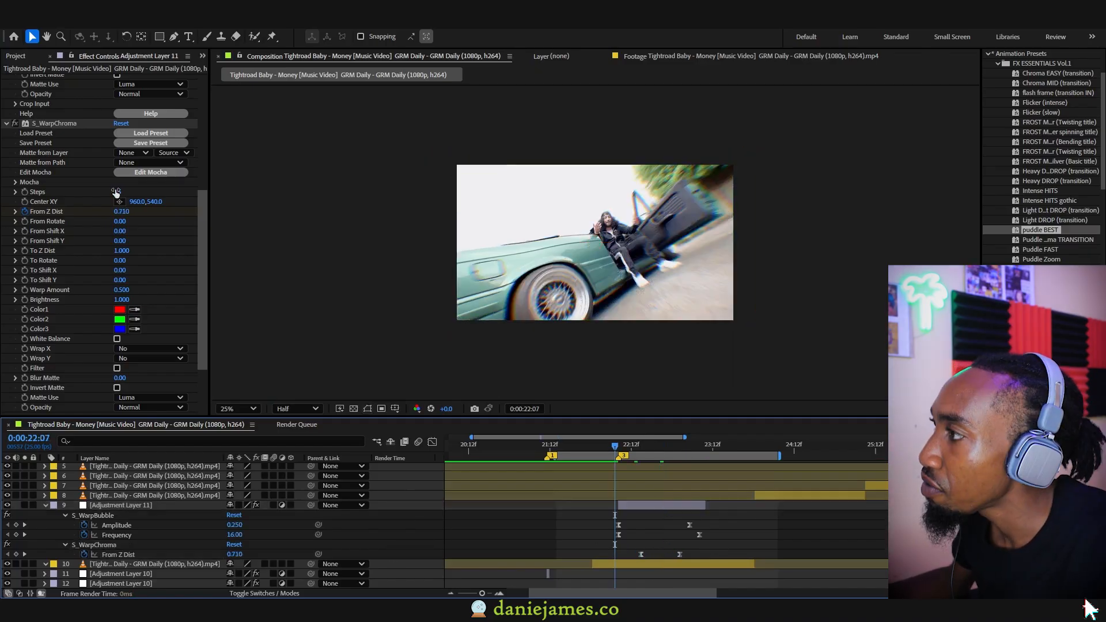
- Set the S_WarpChroma Steps to 19 and preview the combined distortion from 0:00:21:24 and at marker 3
drag(116, 192, 121, 192)
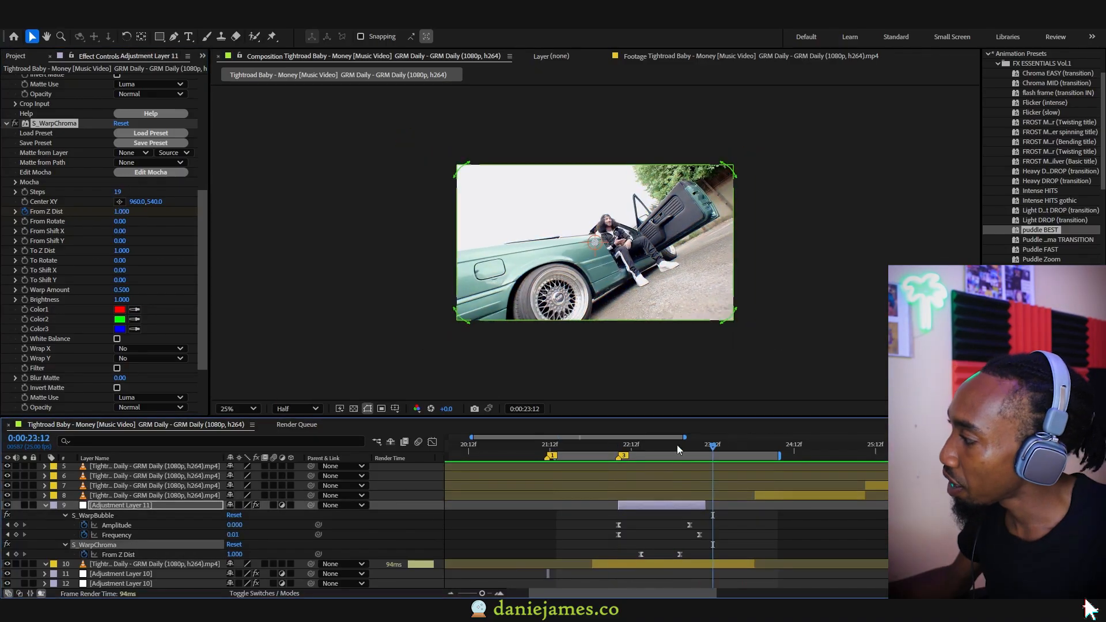
click(587, 444)
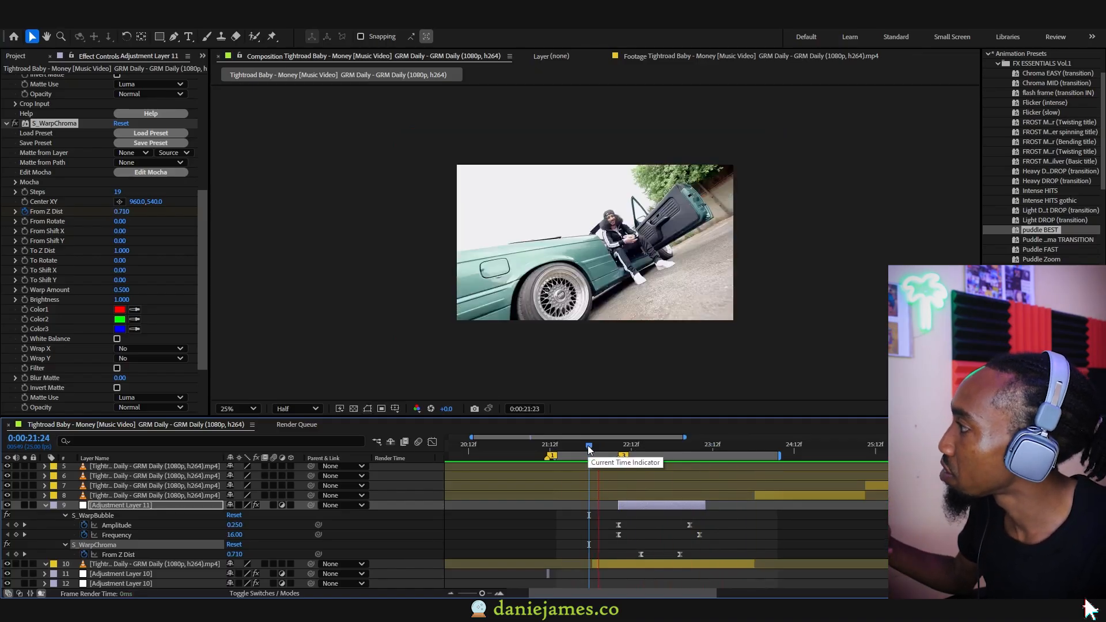
key(space)
click(638, 455)
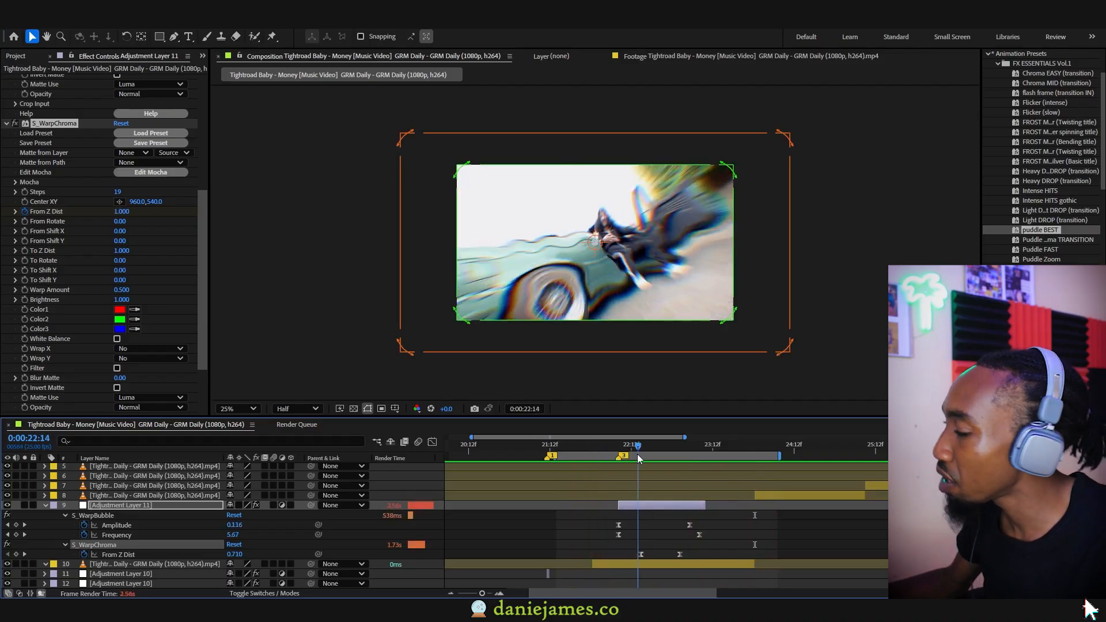
mouse_move(639, 454)
mouse_down()
mouse_move(656, 454)
mouse_move(619, 453)
mouse_up()
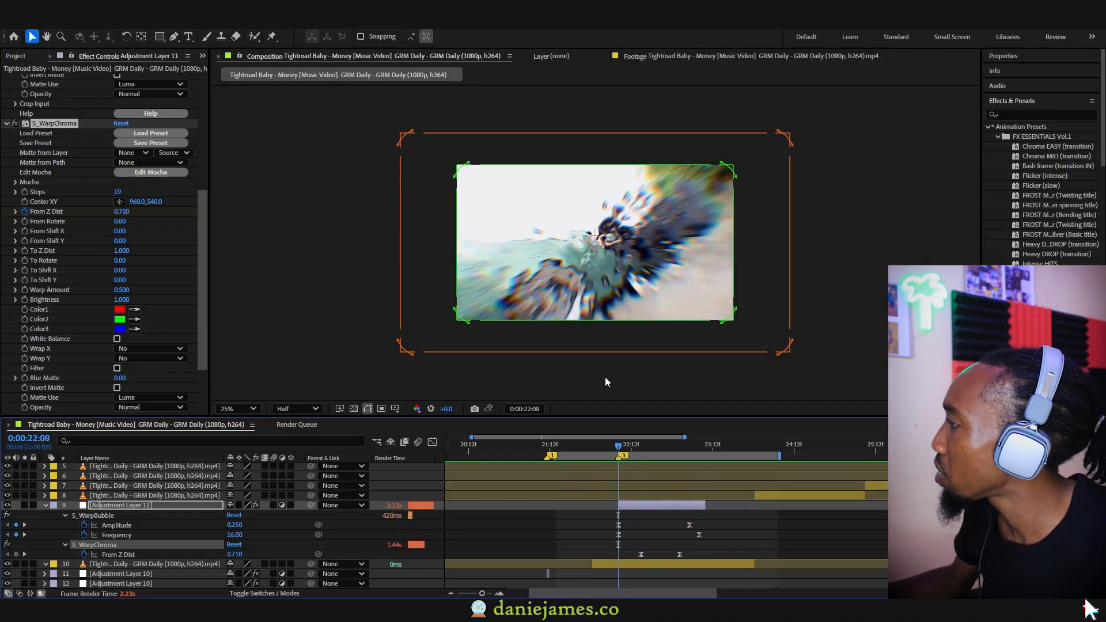
scroll(103, 231, up, 5)
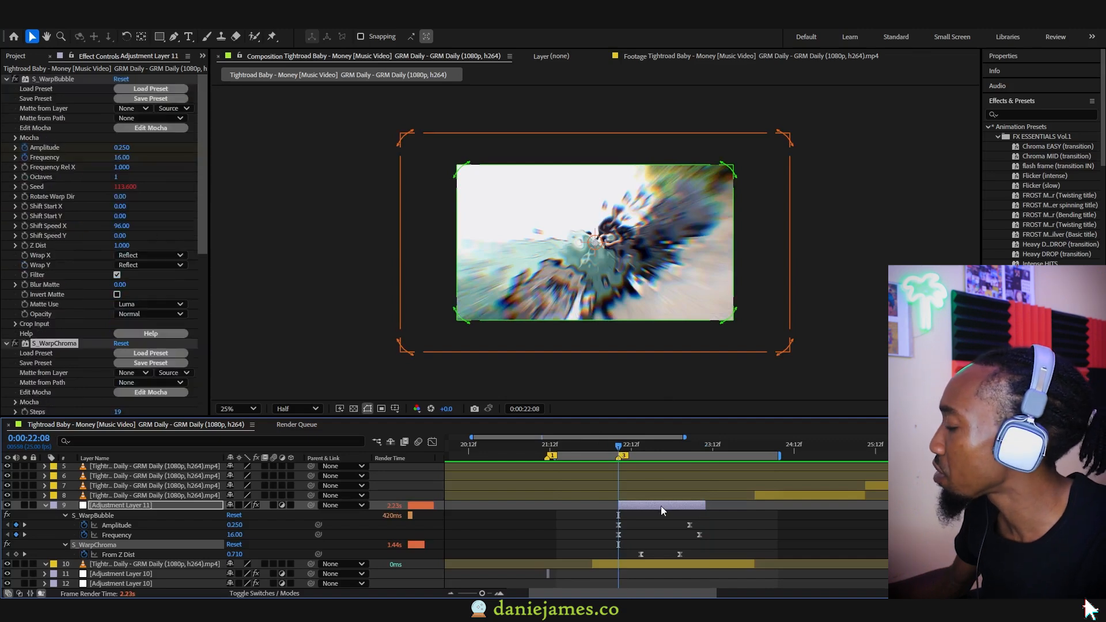
- Extend the end of the work area past 0:00:25:00 and park the playhead on the clip cut at 0:00:24:00
drag(642, 444, 765, 453)
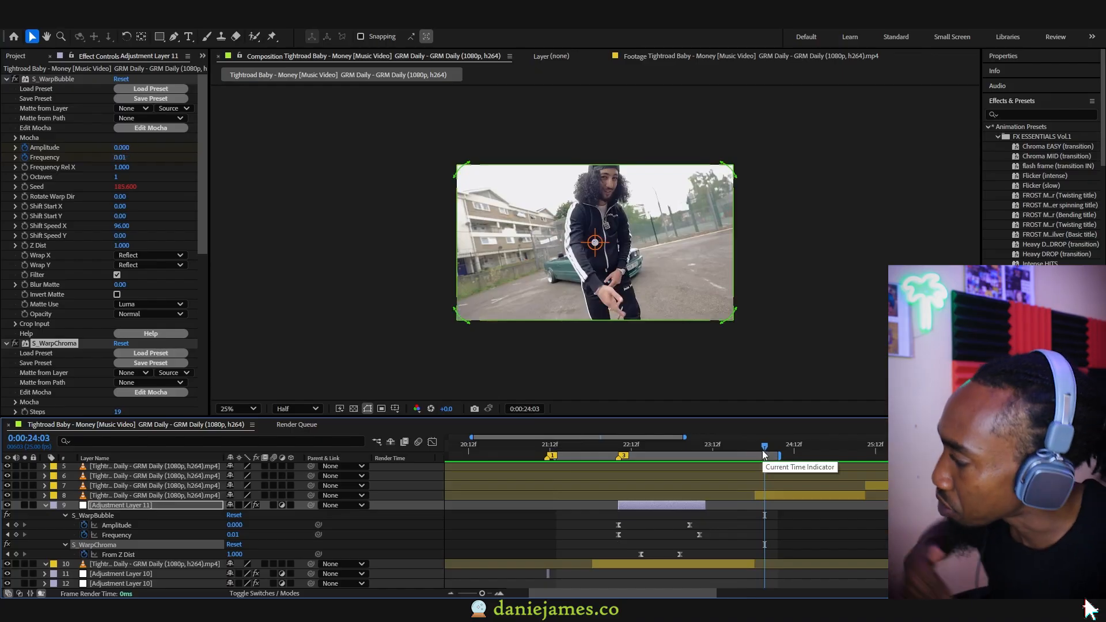
click(711, 465)
drag(712, 456, 775, 456)
click(755, 451)
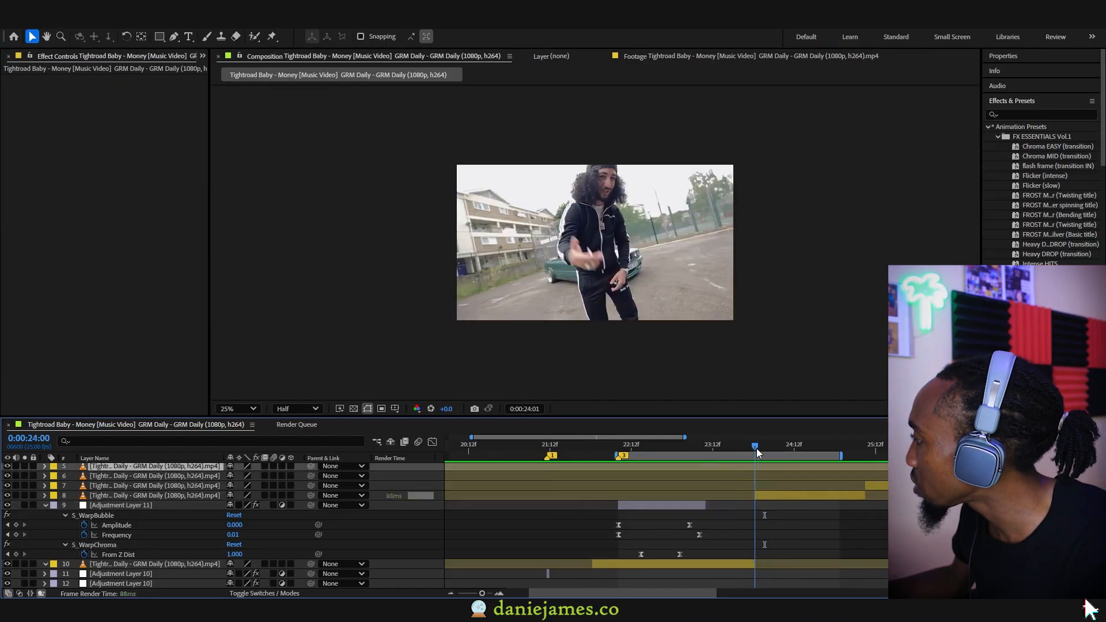
- Add the Transform effect to the clip starting at 0:00:24:00 and place a Position keyframe about five frames after its start
click(773, 494)
key(ctrl+space)
text(transf)
key(Return)
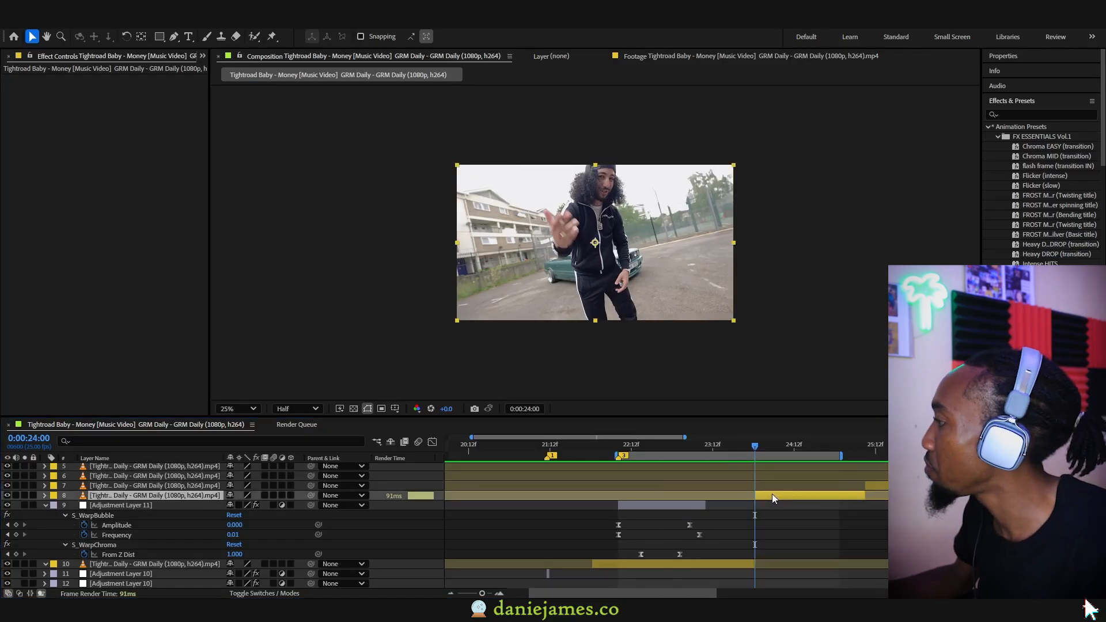
key(alt+shift+p)
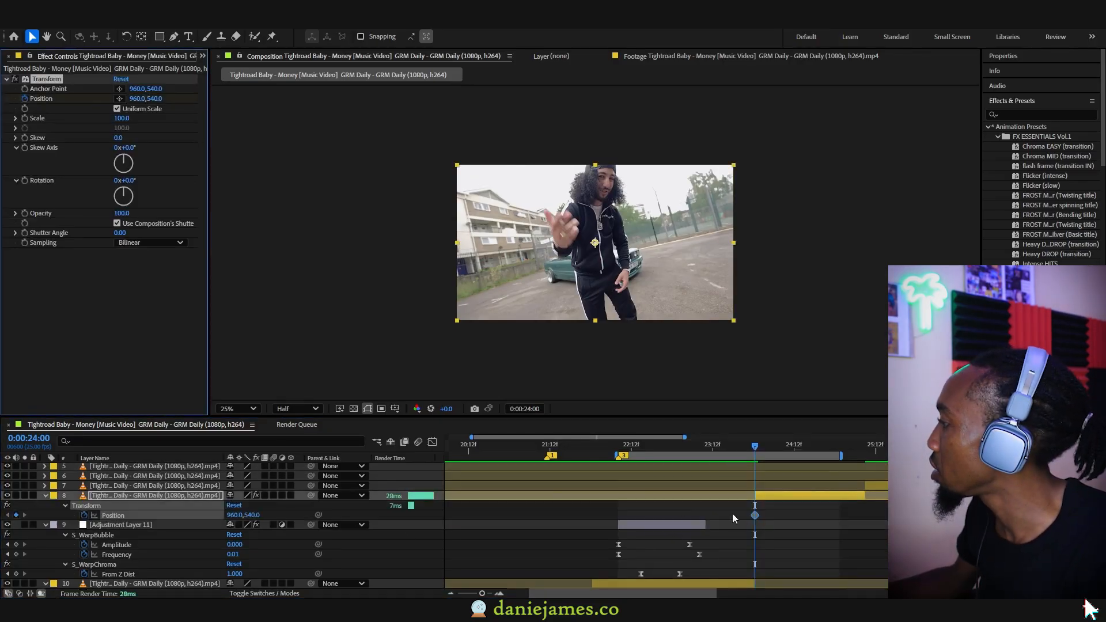
drag(758, 515, 773, 515)
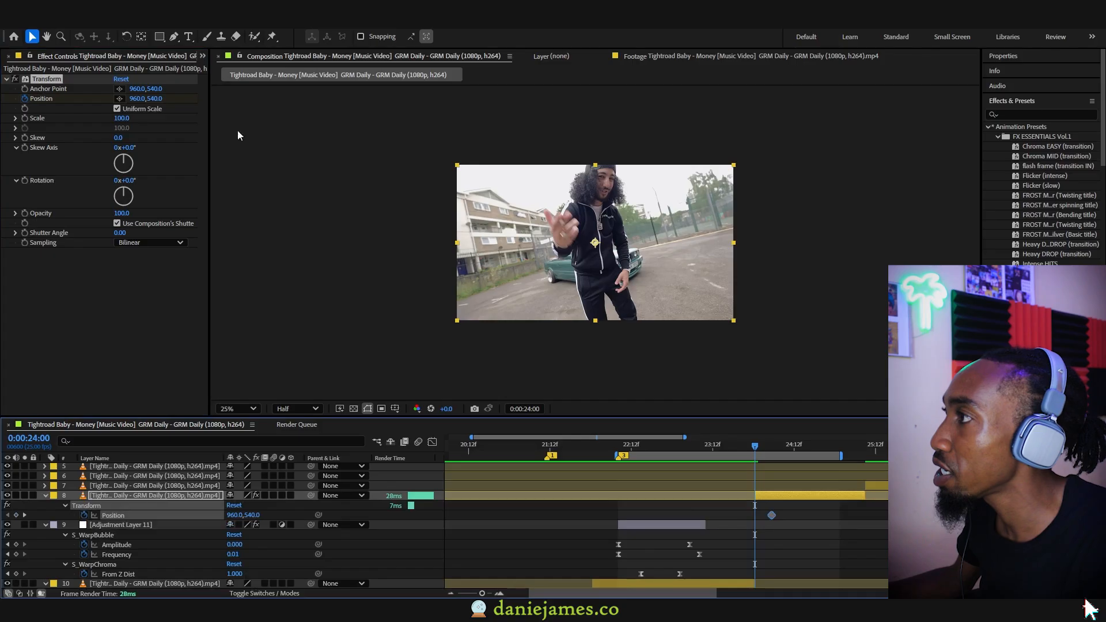
- Keyframe the Transform Position at 960, -696 on 0:00:24:00, turn off the composition's shutter angle and set Shutter Angle to 200
drag(149, 102, 2, 118)
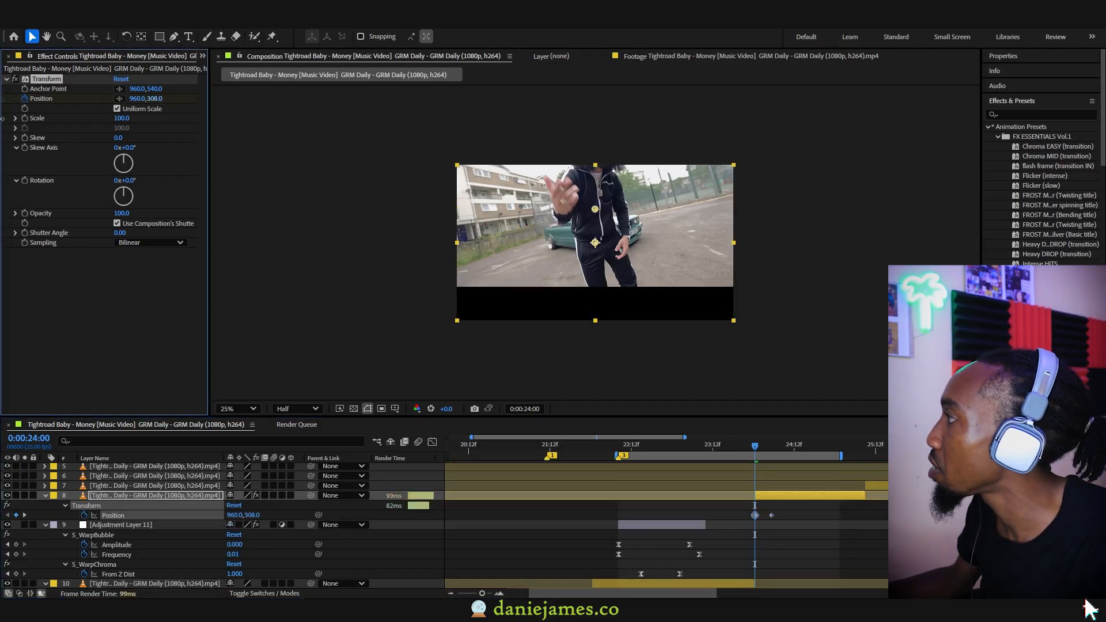
drag(112, 113, 6, 116)
click(117, 223)
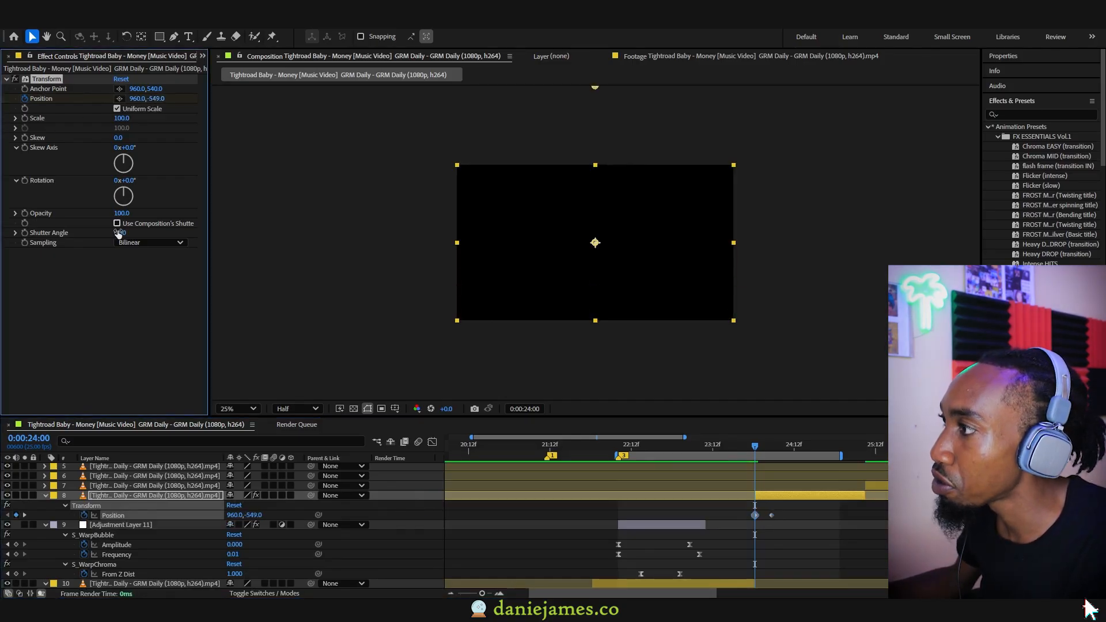
click(123, 233)
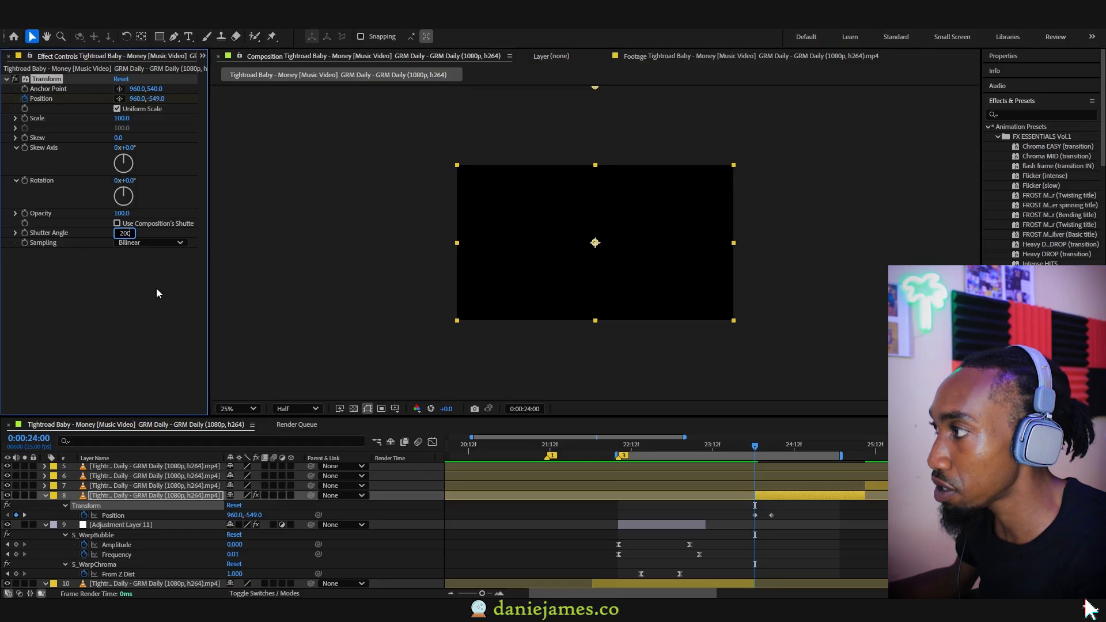
key(Return)
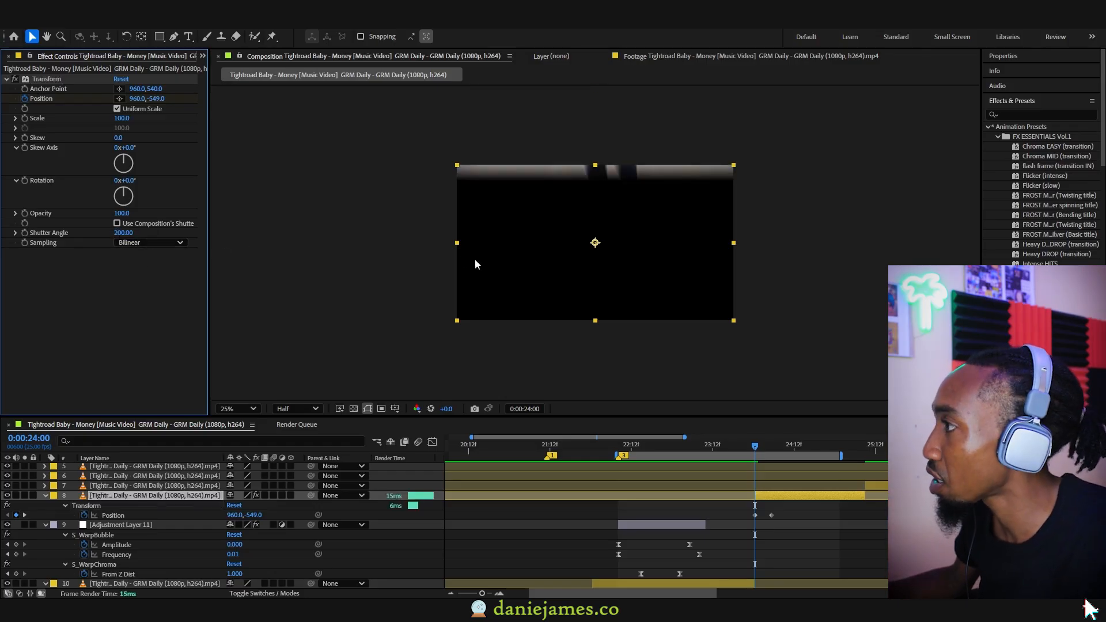
drag(159, 99, 68, 98)
- Apply Easy Ease to both Position keyframes and move the ending one to about 0:00:24:08
drag(806, 521, 701, 509)
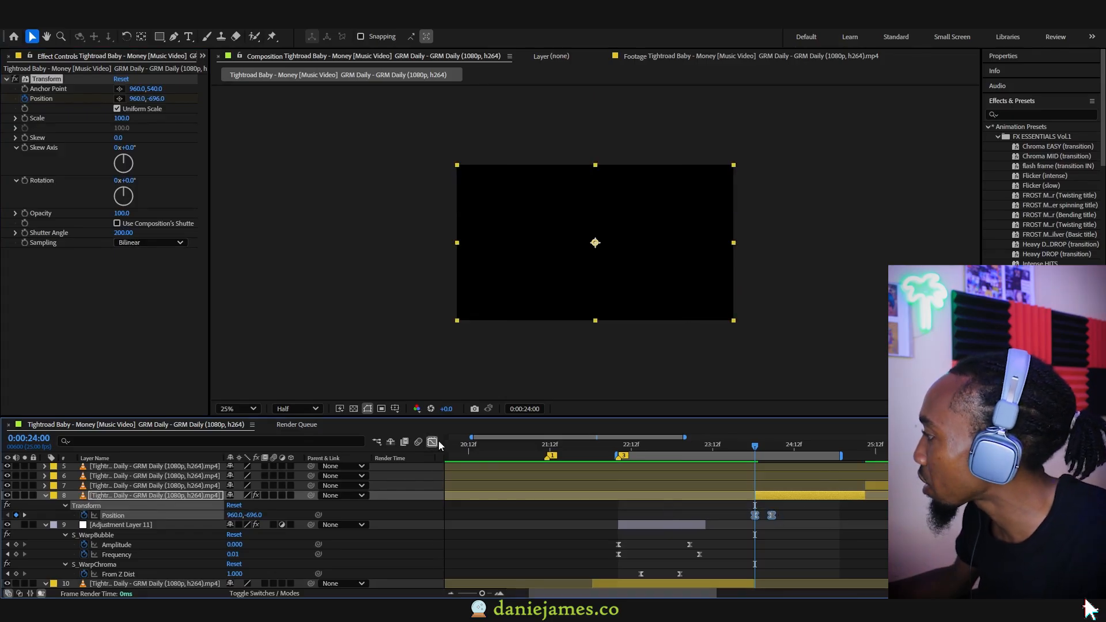
key(shift+F3)
drag(859, 525, 727, 470)
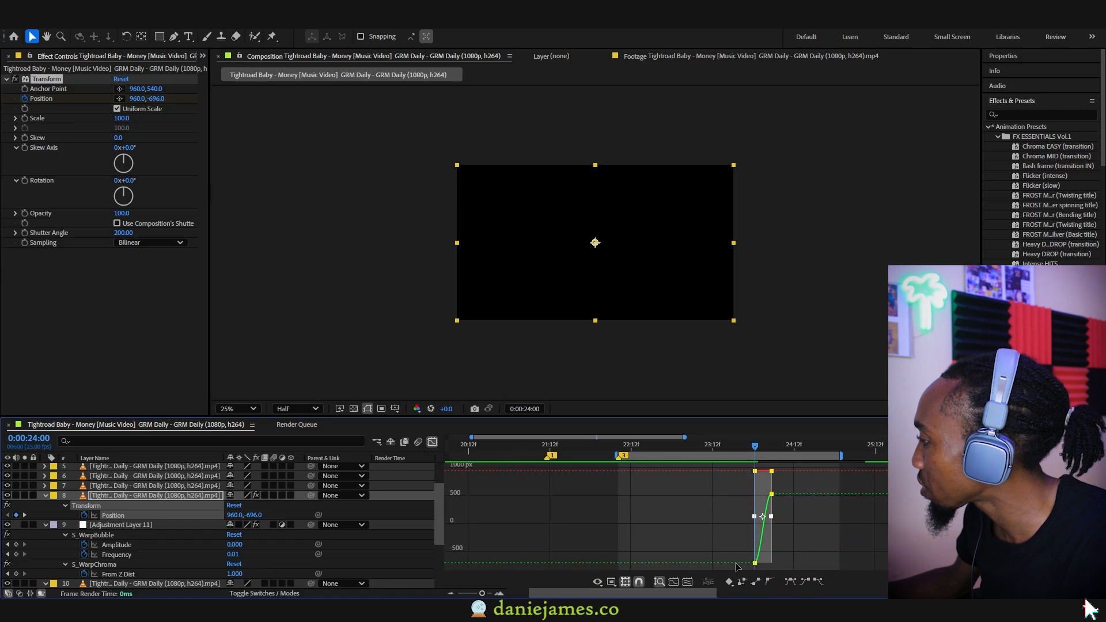
key(shift+F3)
key(equal)
drag(762, 514, 680, 519)
- Shape the Position speed graph with a fast start and a long ease-out, and check the slide-in at 0:00:24:03
key(shift+F3)
drag(720, 566, 712, 568)
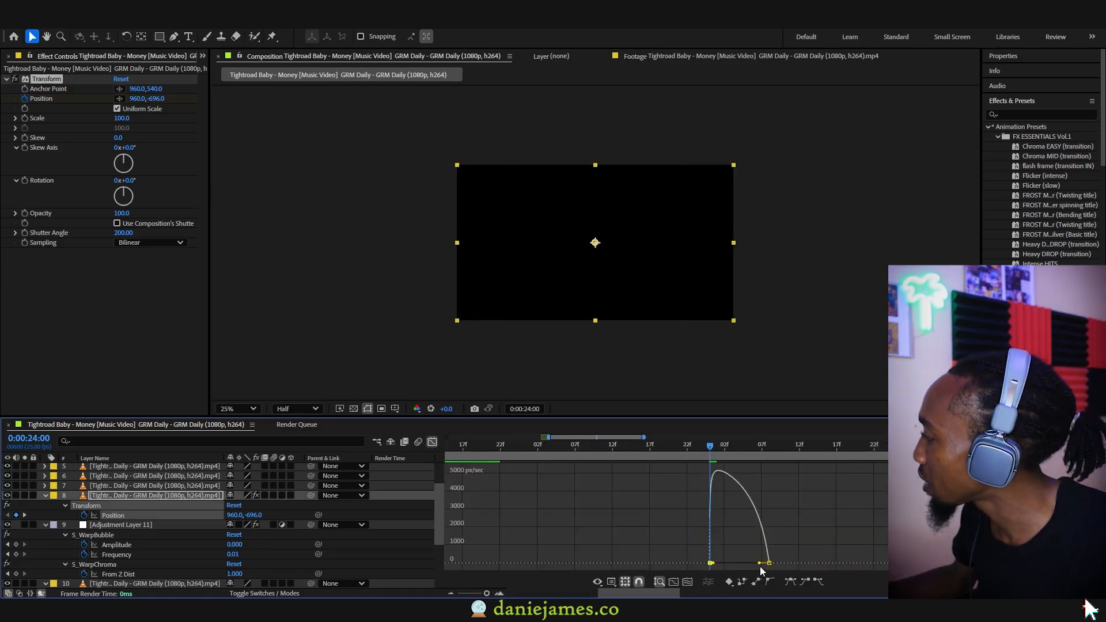
click(768, 564)
drag(760, 567, 739, 564)
key(shift+F3)
drag(662, 449, 731, 458)
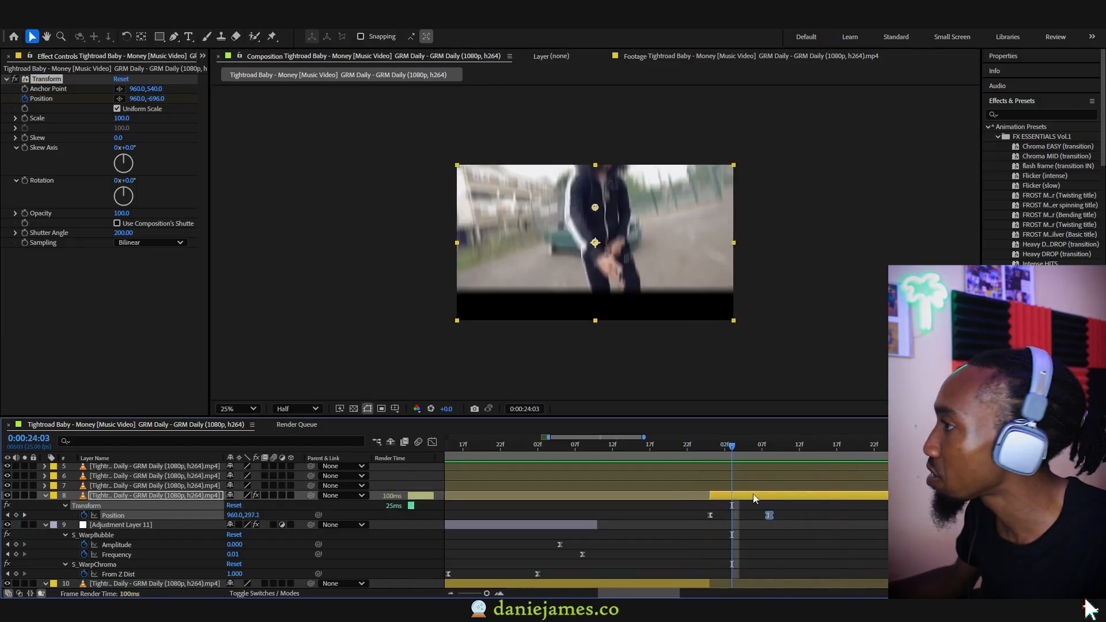
click(97, 291)
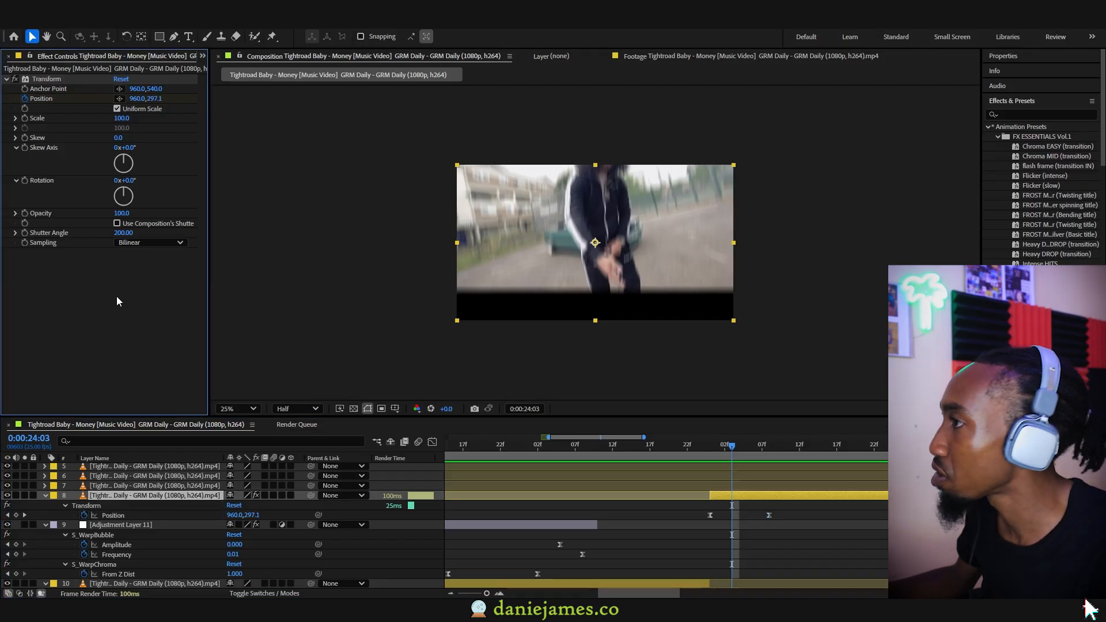
key(ctrl+space)
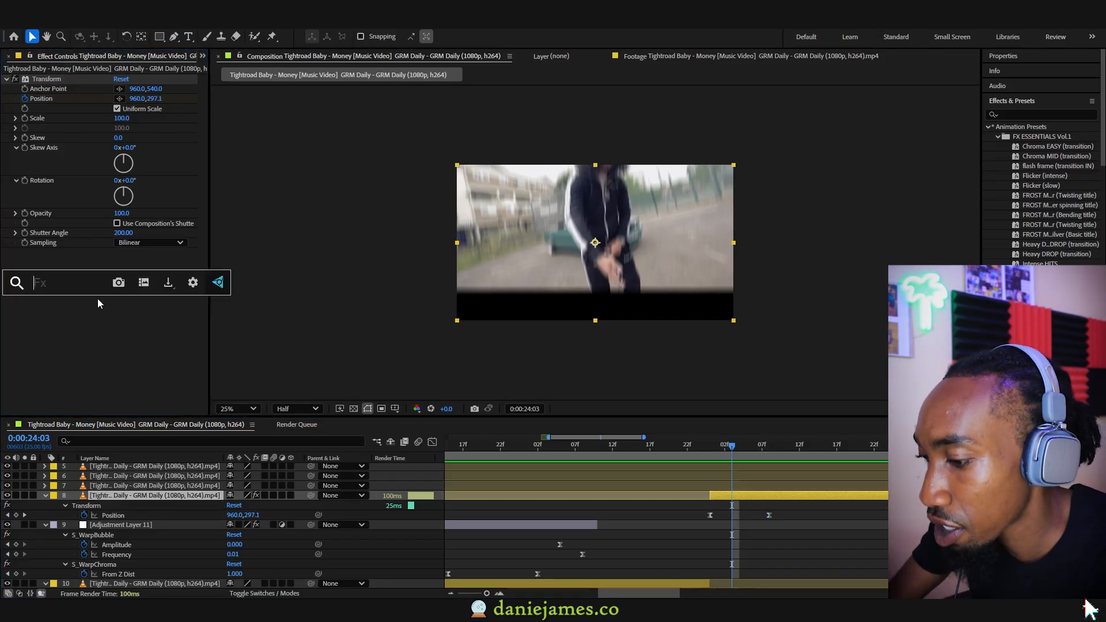
text(expos)
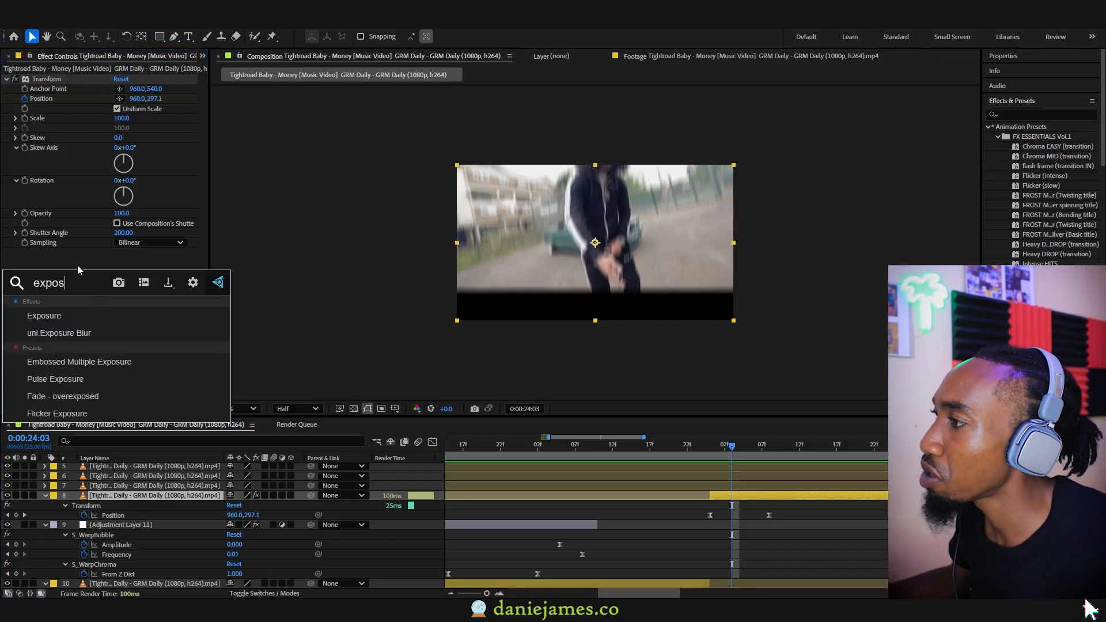
click(77, 264)
- Add the Deep Glow effect to the sliding clip at 0:00:24:03
key(ctrl+space)
text(gl)
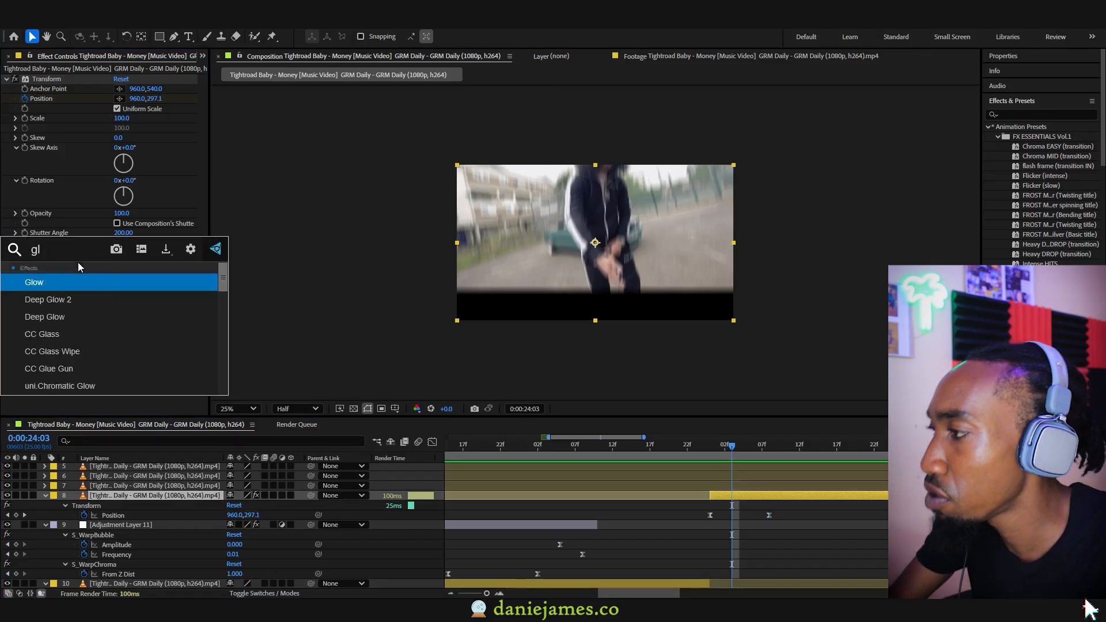
text(ow)
key(Down)
key(Down)
key(Return)
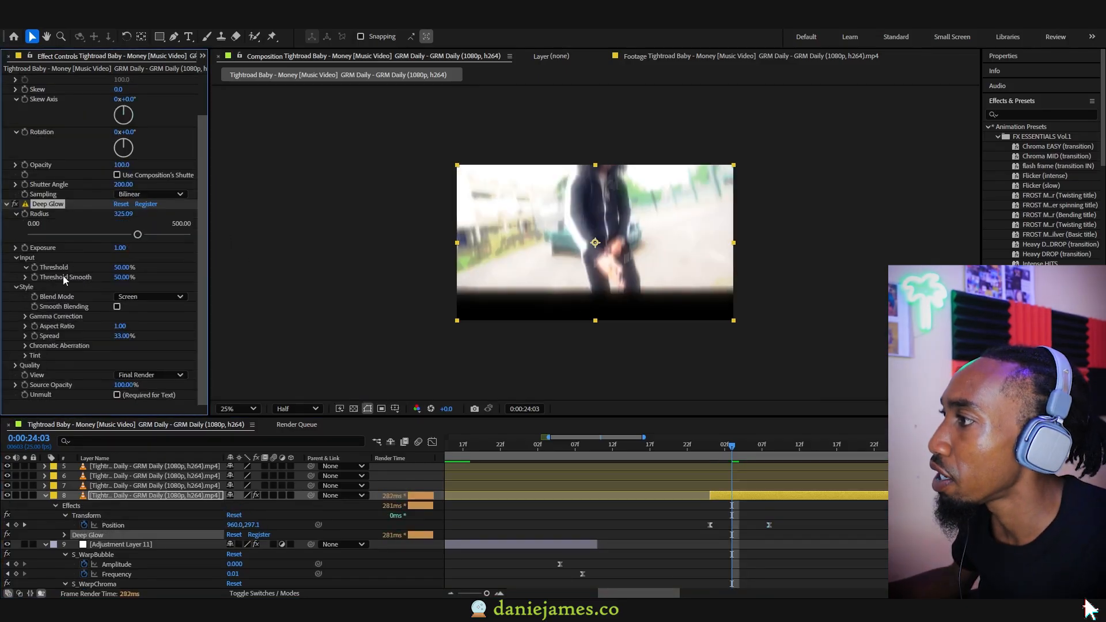
- Keyframe the Deep Glow Threshold from 54.89% just after the cut to 200% at 0:00:24:05
click(26, 268)
drag(79, 287, 83, 286)
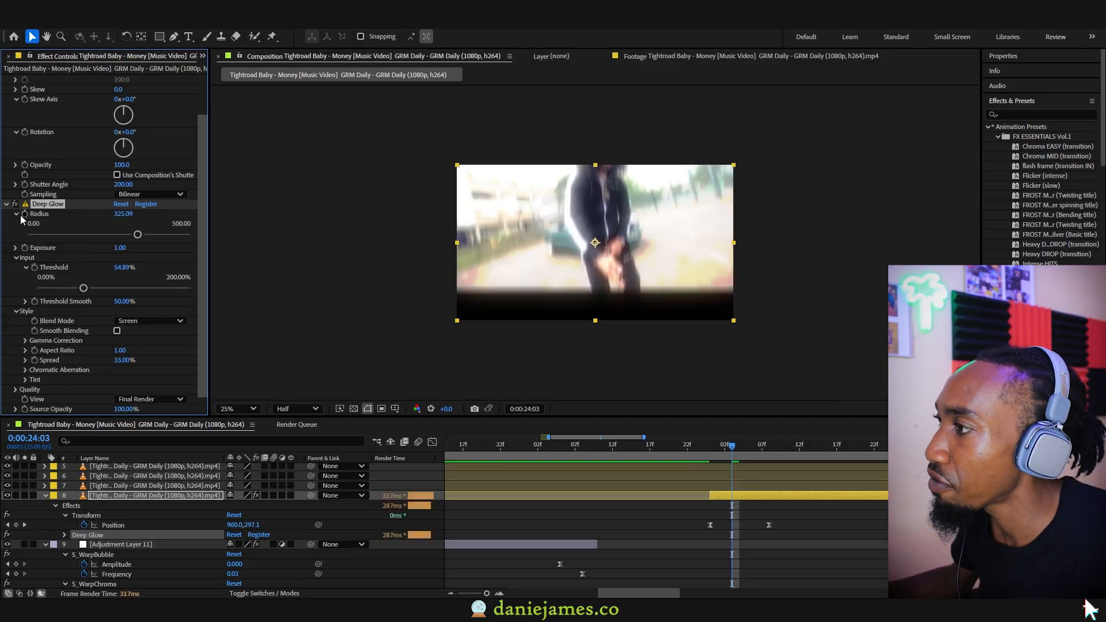
click(125, 268)
text(1)
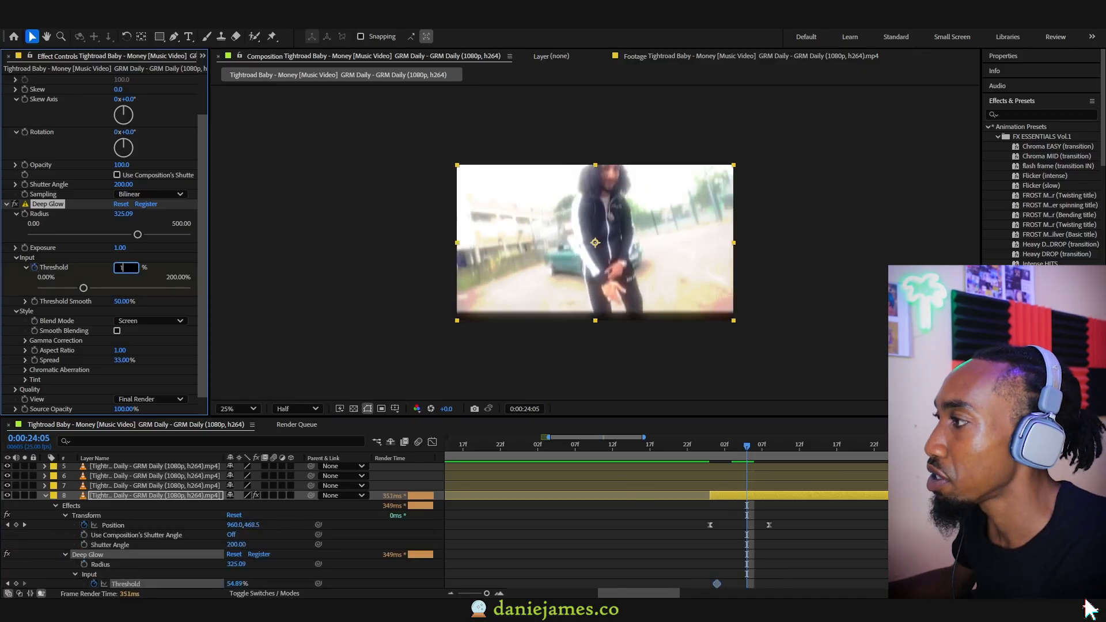
text(00)
key(Return)
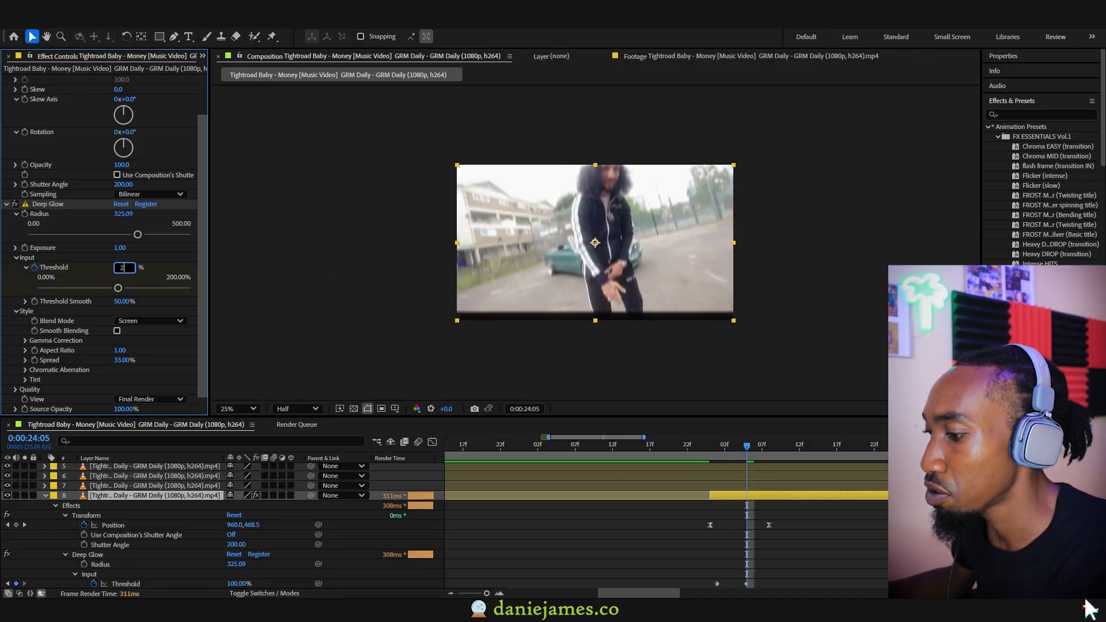
text(200)
key(Return)
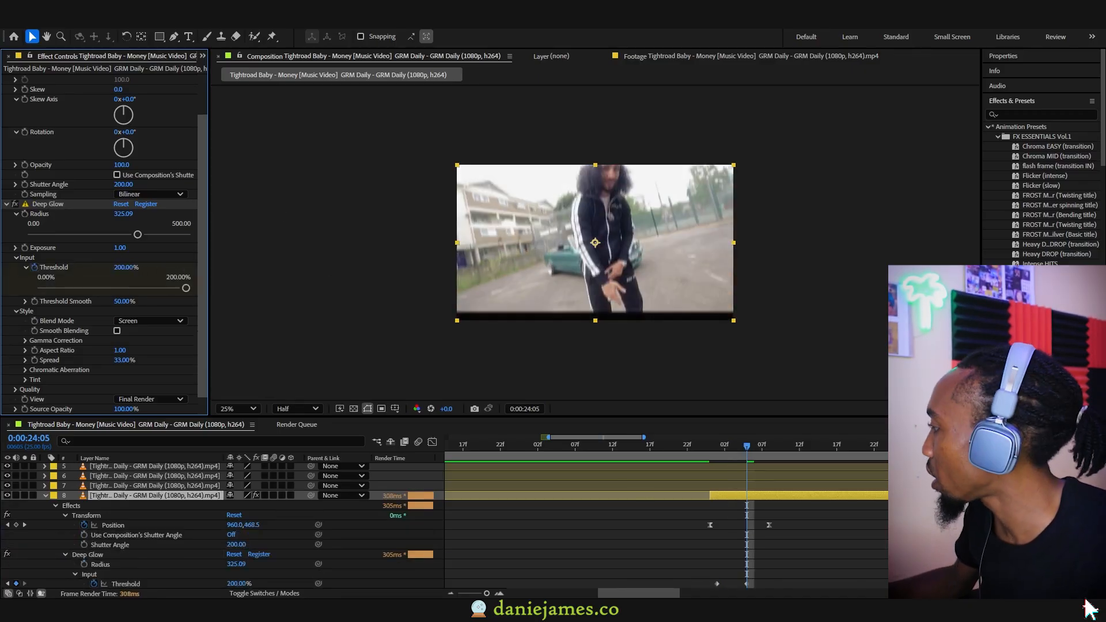
- Shift the Deep Glow Threshold keyframes later, to about 0:00:24:04 and 0:00:24:08
mouse_move(736, 572)
mouse_down()
mouse_move(700, 592)
mouse_move(750, 585)
mouse_up()
drag(759, 455, 777, 455)
click(778, 583)
drag(778, 583, 772, 584)
- Preview the glowing slide-in transition from 0:00:23:11
drag(725, 445, 689, 448)
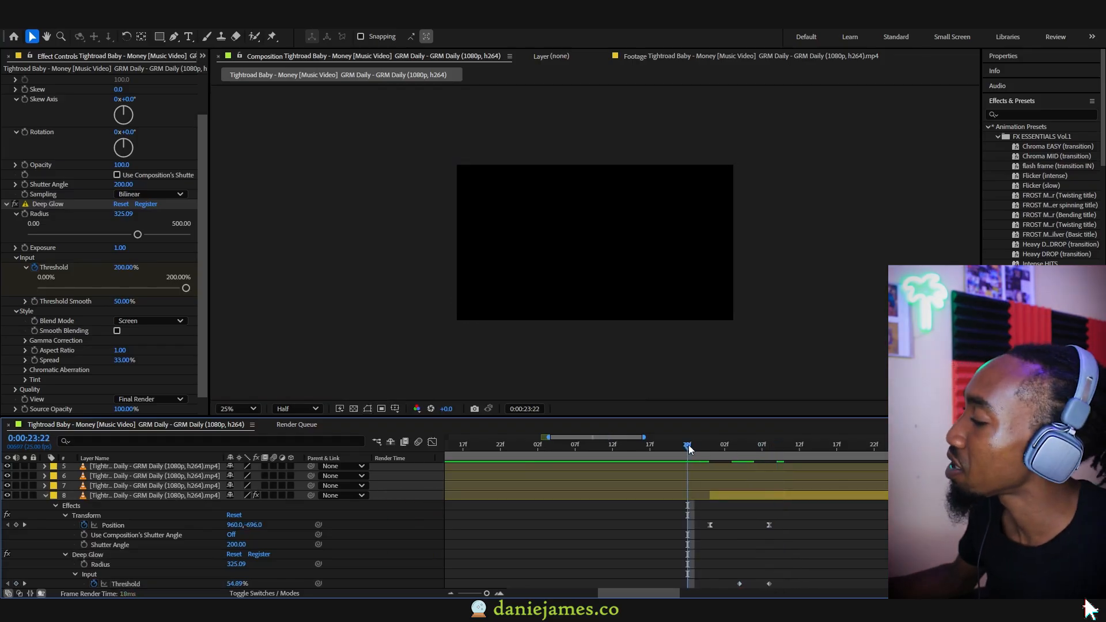
scroll(689, 445, up, 3)
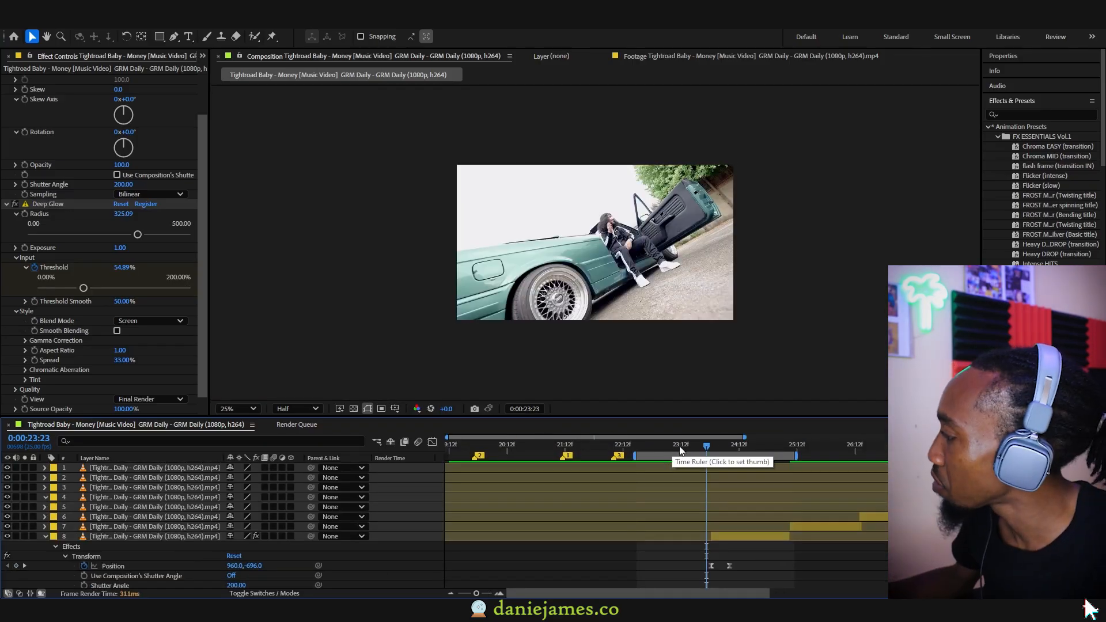
click(680, 451)
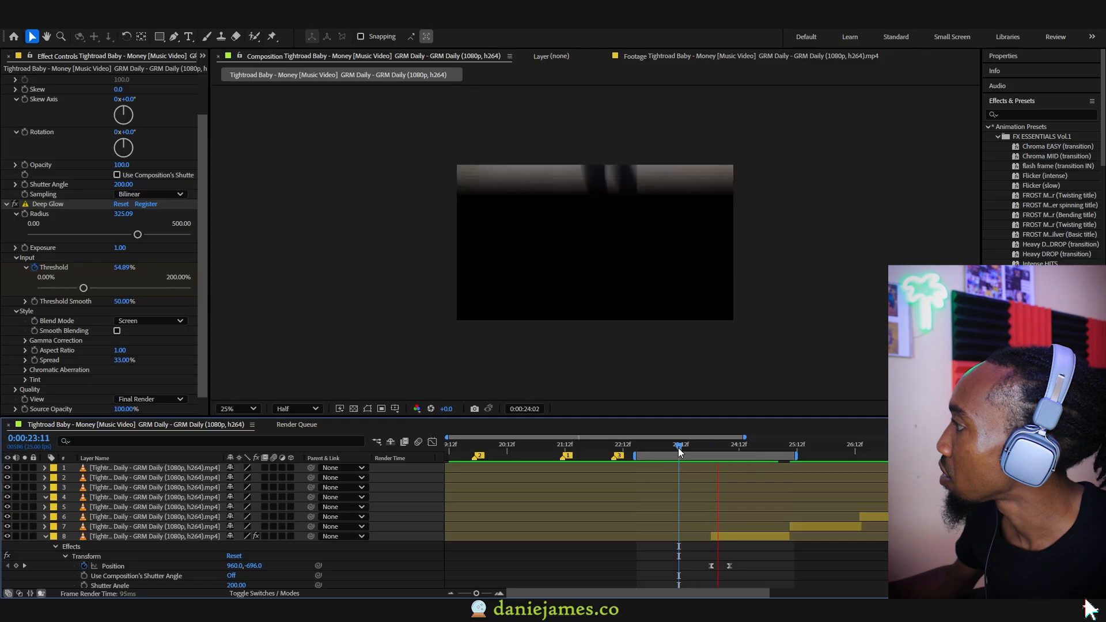
key(space)
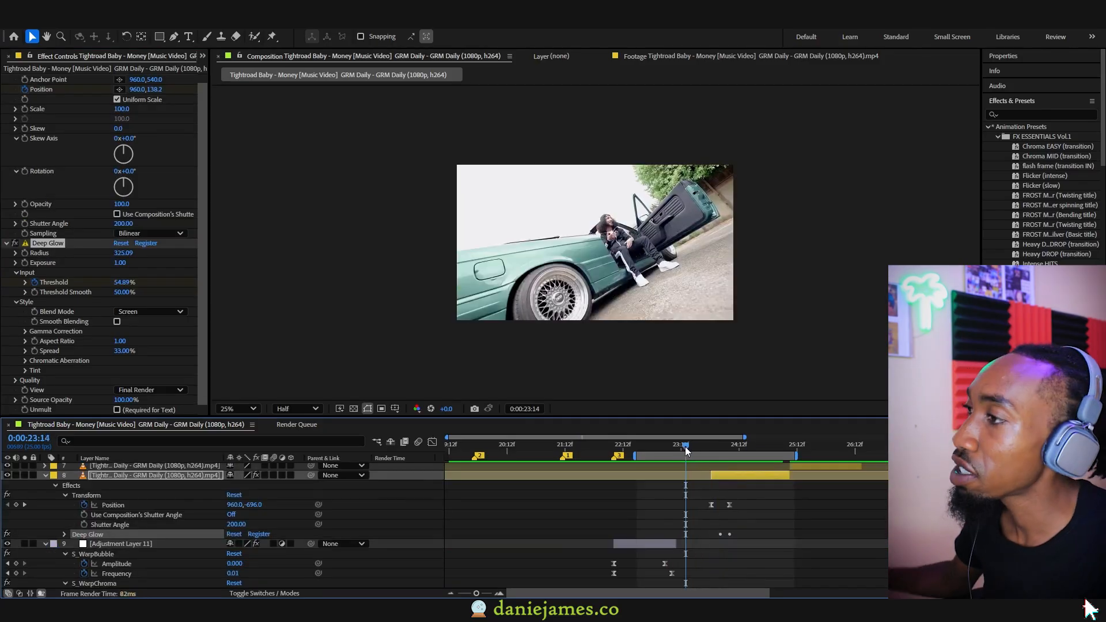
- Move the preceding car clip about 14 frames later so it sits beneath the incoming clip, and check the overlap at 0:00:24:03
drag(686, 447, 720, 455)
scroll(727, 502, down, 4)
drag(706, 498, 739, 497)
click(728, 448)
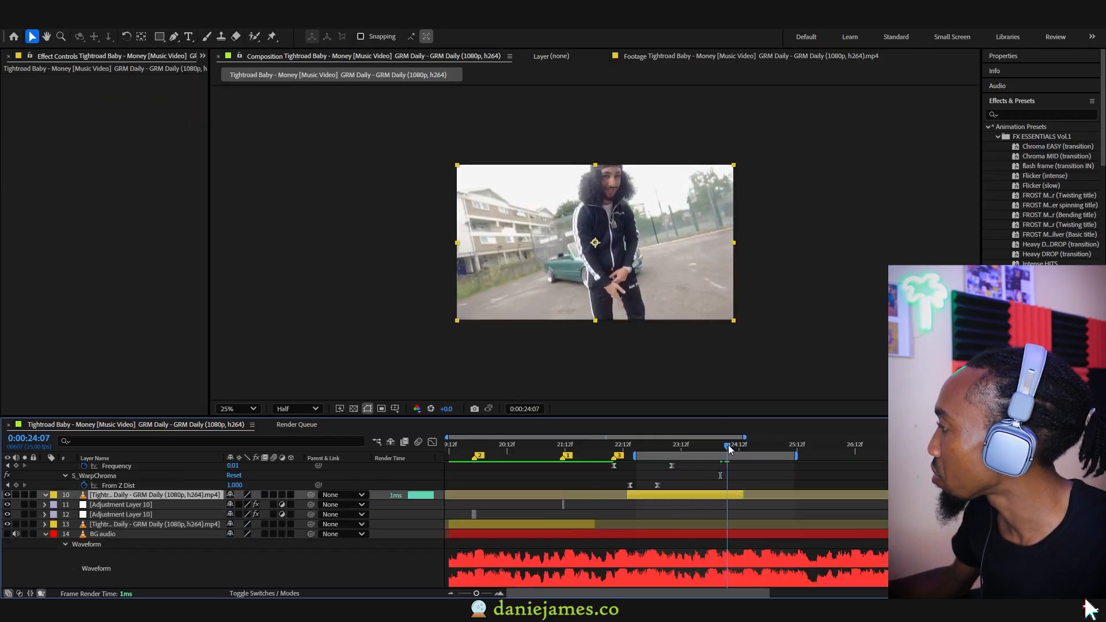
drag(729, 449, 718, 449)
scroll(727, 527, up, 5)
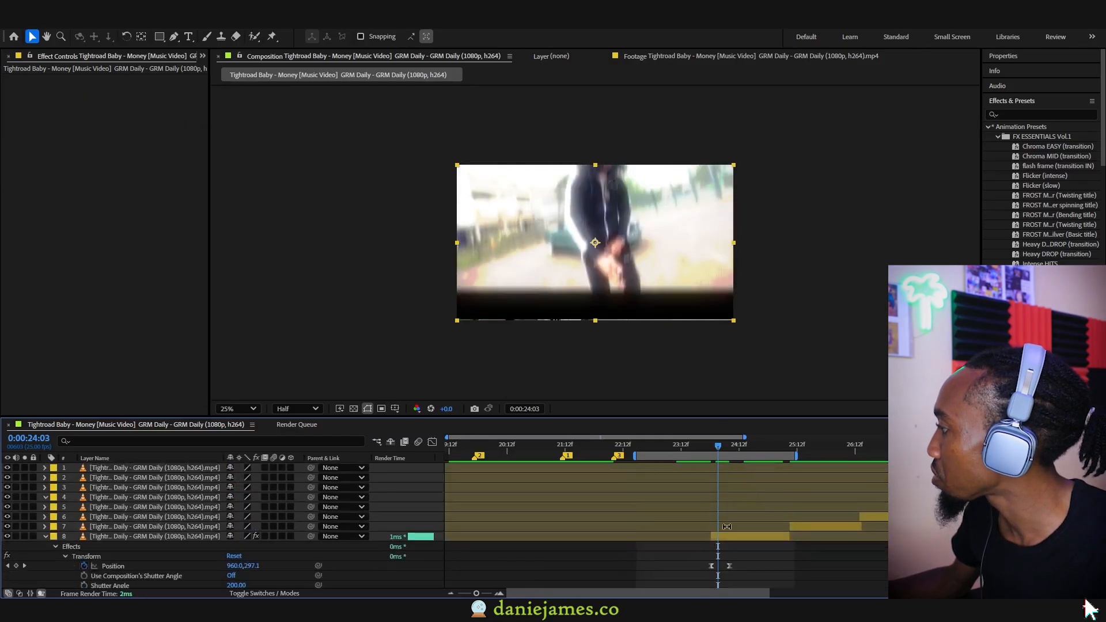
- Replace the Deep Glow effect on the sliding clip with Deep Glow 2
click(731, 535)
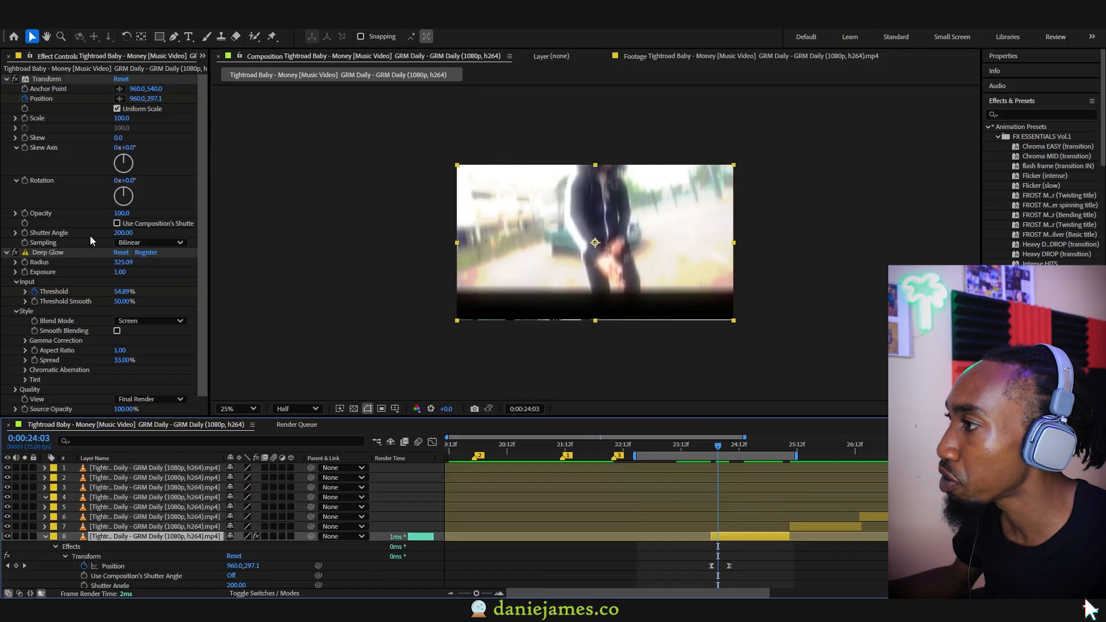
click(42, 253)
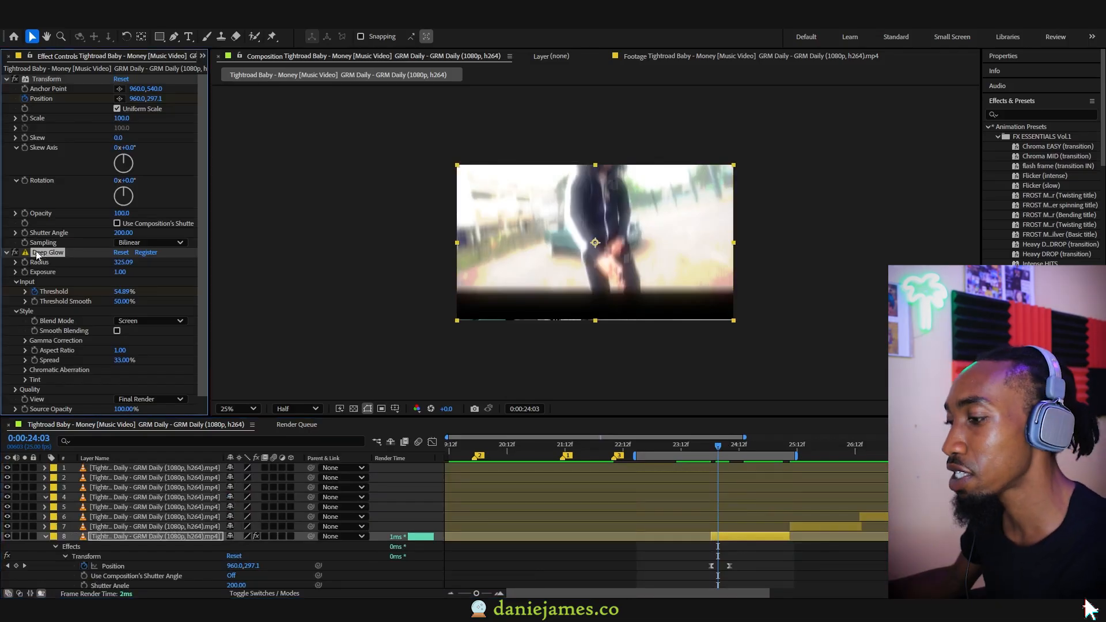
key(Delete)
key(ctrl+space)
text(deep)
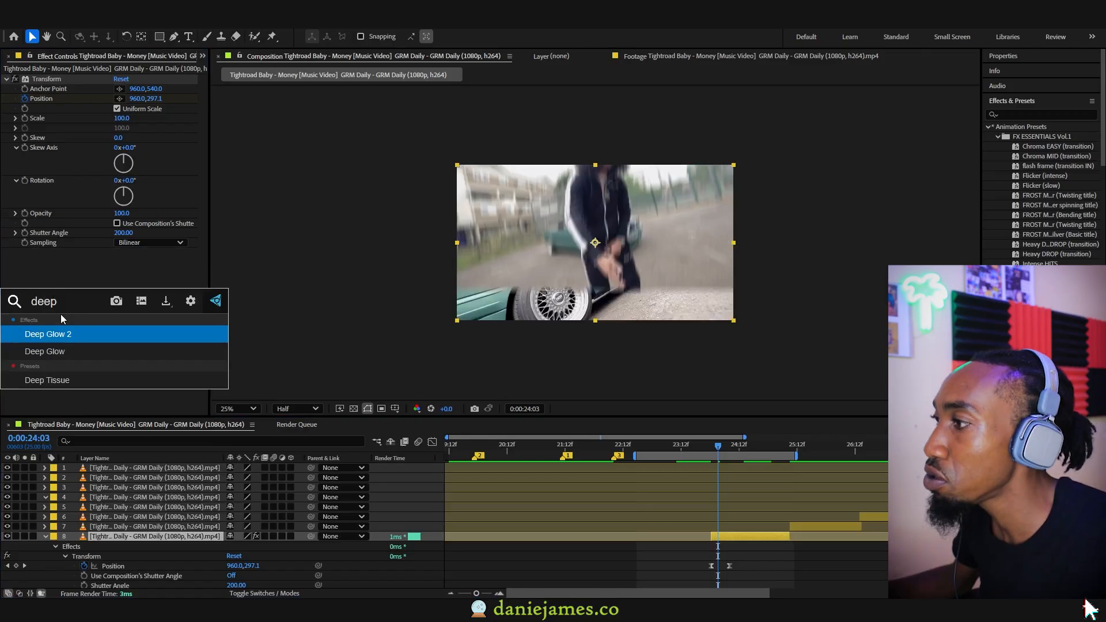
click(66, 335)
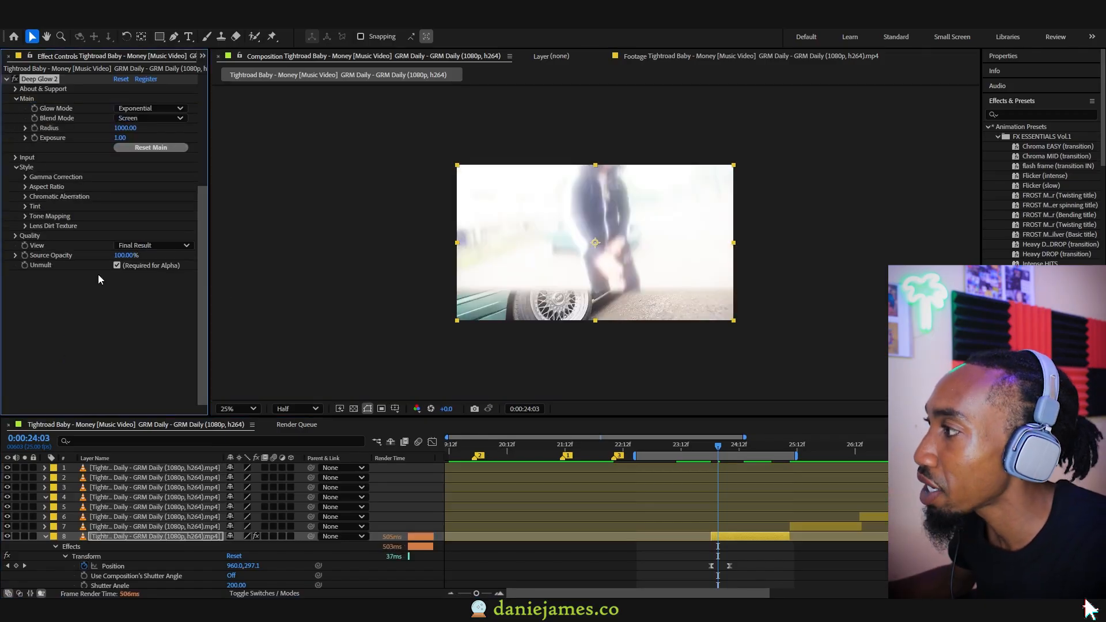
- Set Deep Glow 2's Threshold to 68% and Radius to 1252, keyframe the Threshold at 0:00:24:03 and reveal the clip's keyframes
scroll(86, 271, up, 3)
click(16, 313)
mouse_move(124, 323)
mouse_down()
mouse_move(161, 320)
mouse_move(112, 333)
mouse_up()
drag(125, 285, 144, 284)
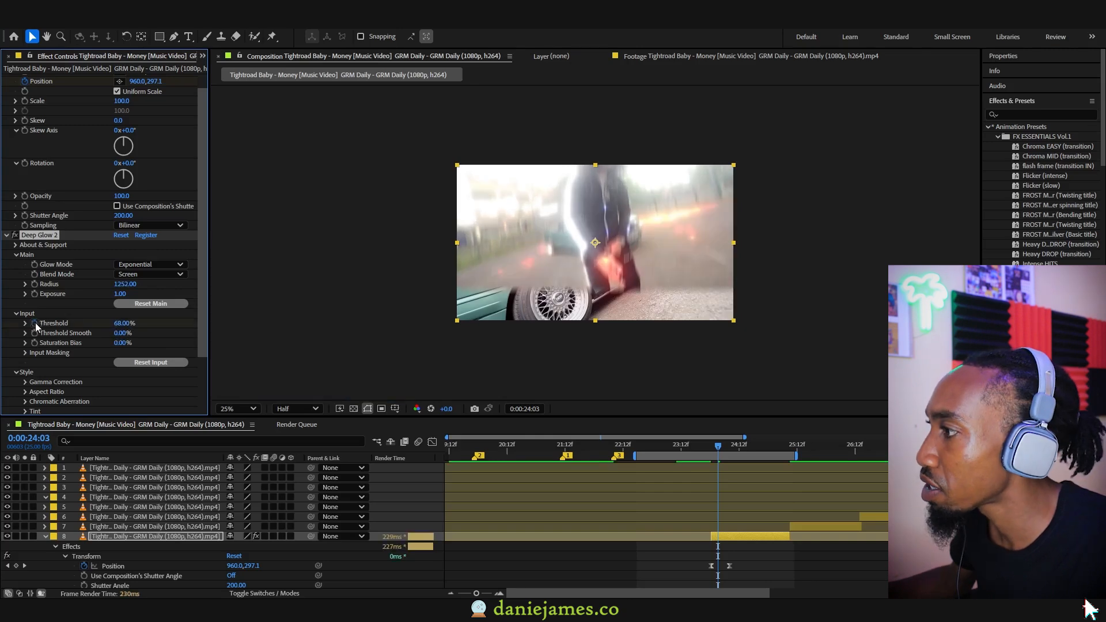
key(u)
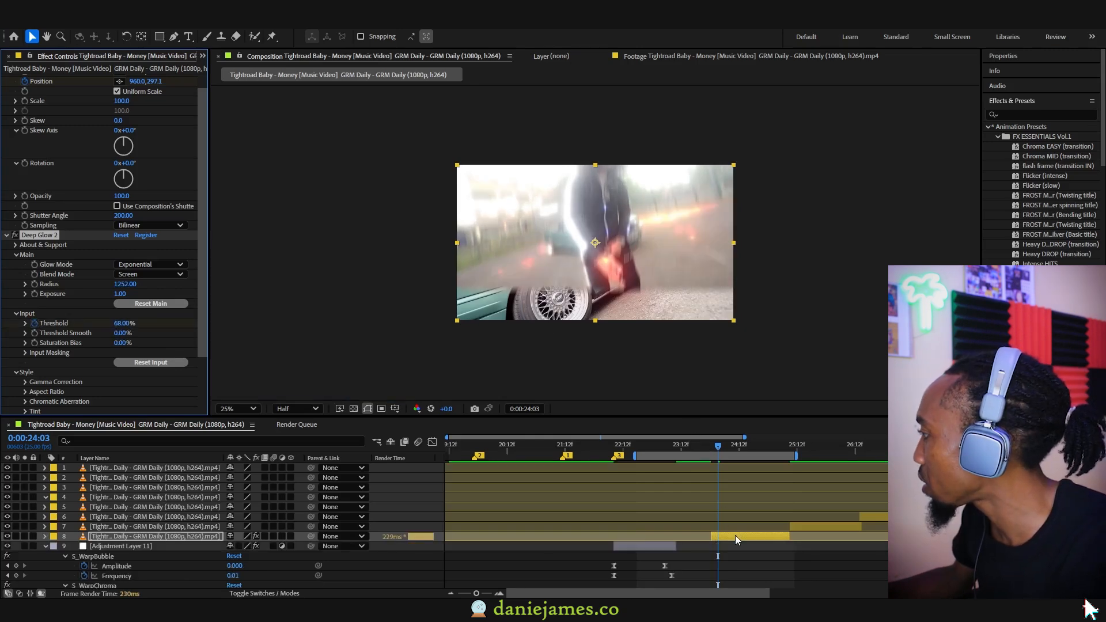
scroll(744, 522, down, 3)
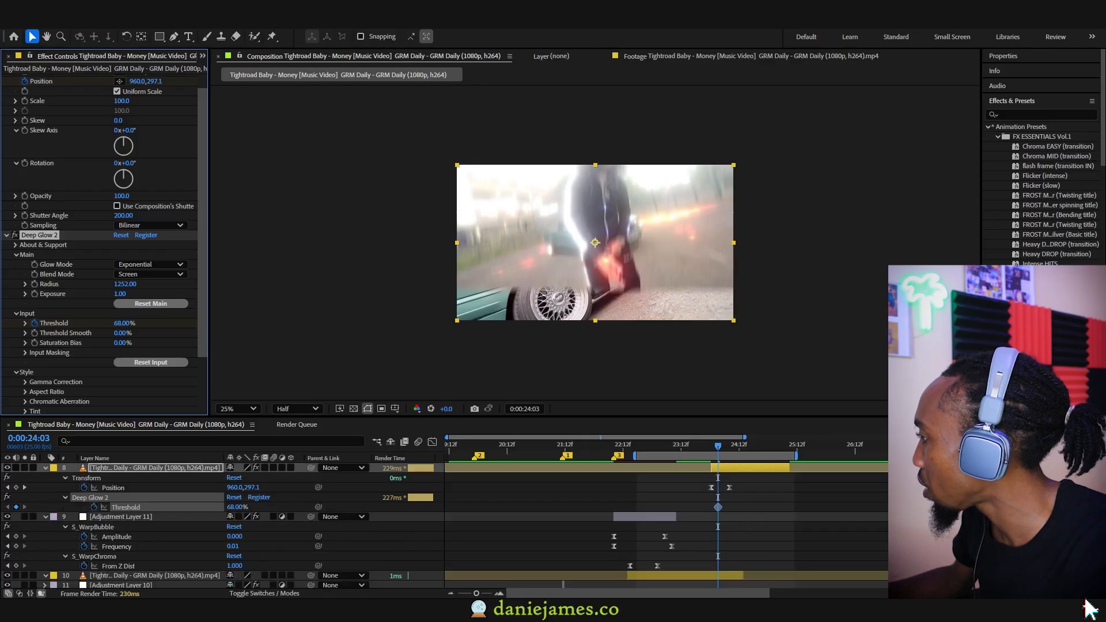
- Preview the Deep Glow 2 slide-in transition from 0:00:23:12 and check the frame at 0:00:24:17
scroll(658, 507, up, 3)
drag(718, 444, 645, 451)
key(space)
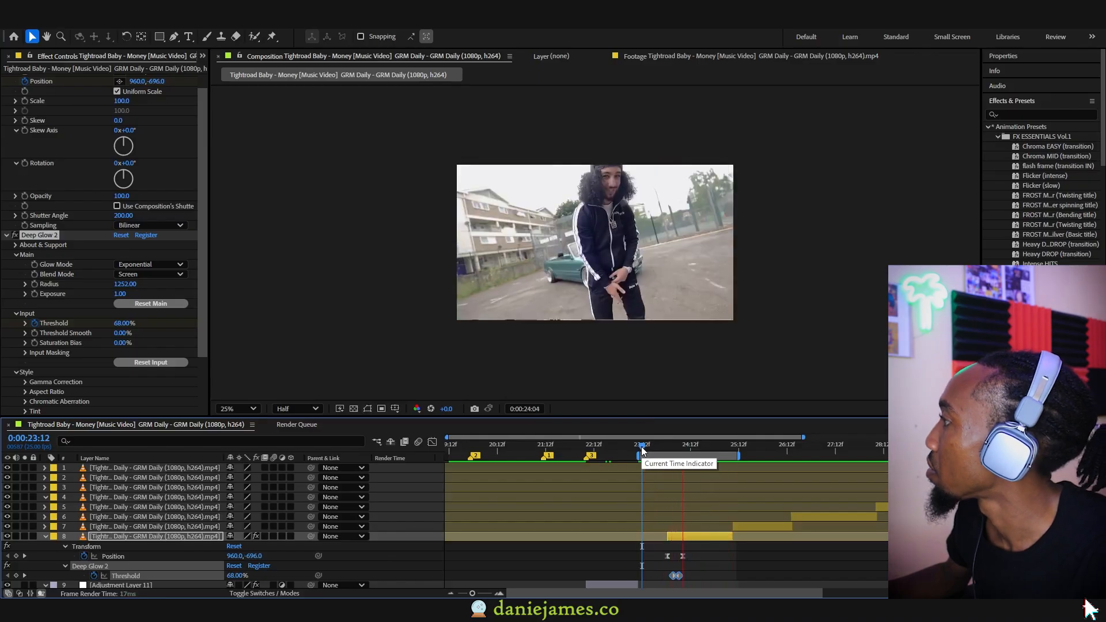
key(space)
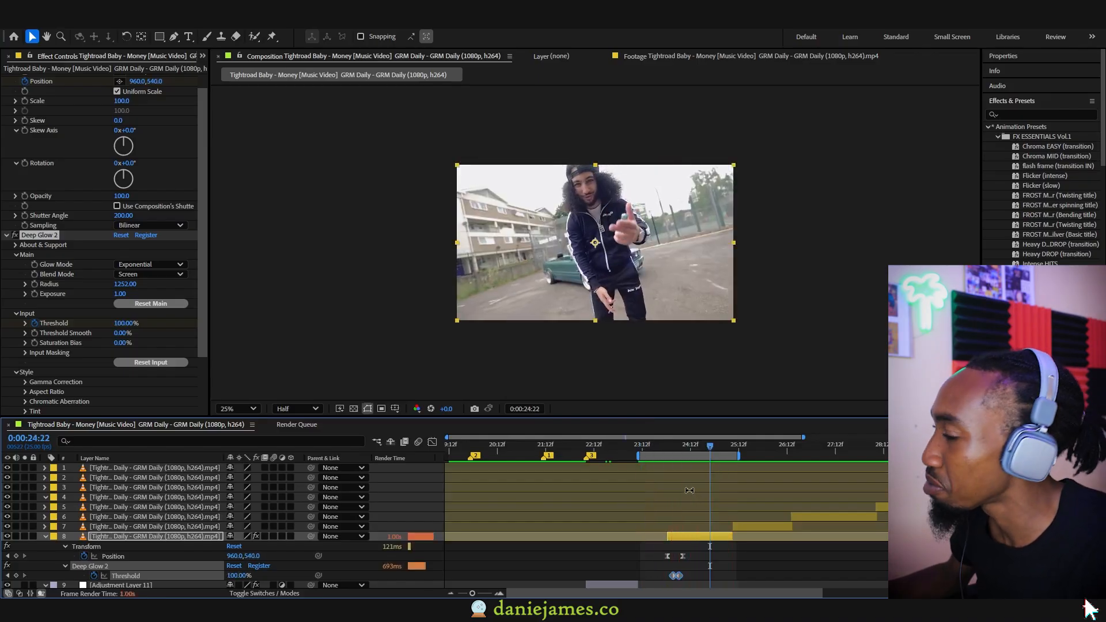
click(700, 446)
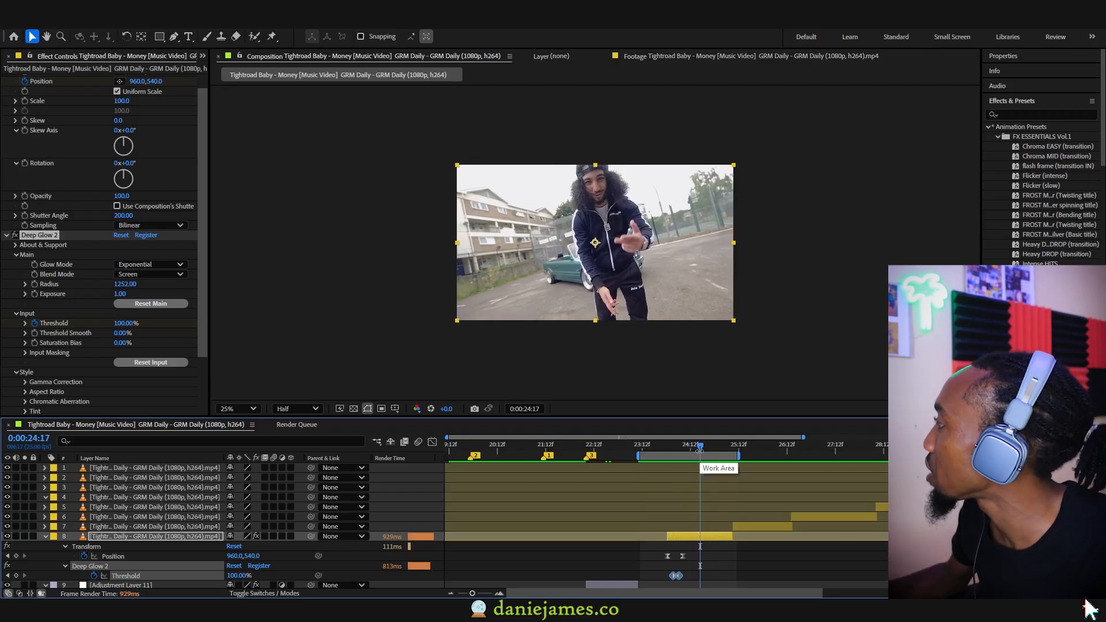
click(647, 446)
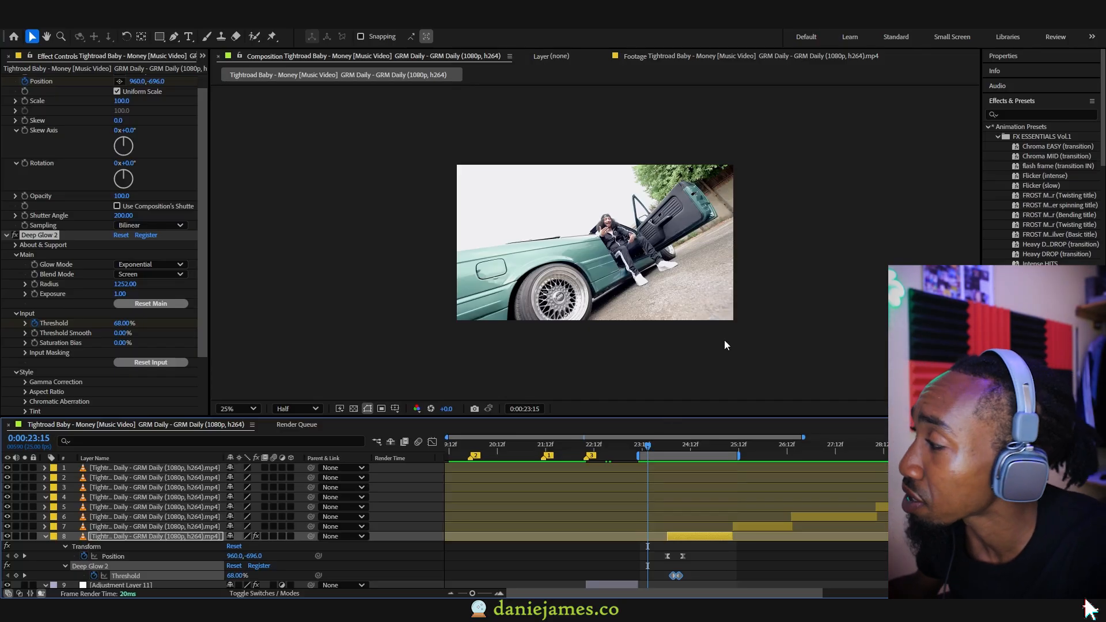
- Apply the Light D..t DROP (transition) preset to the clip starting at 0:00:24:00 and preview the transition
scroll(1038, 229, down, 2)
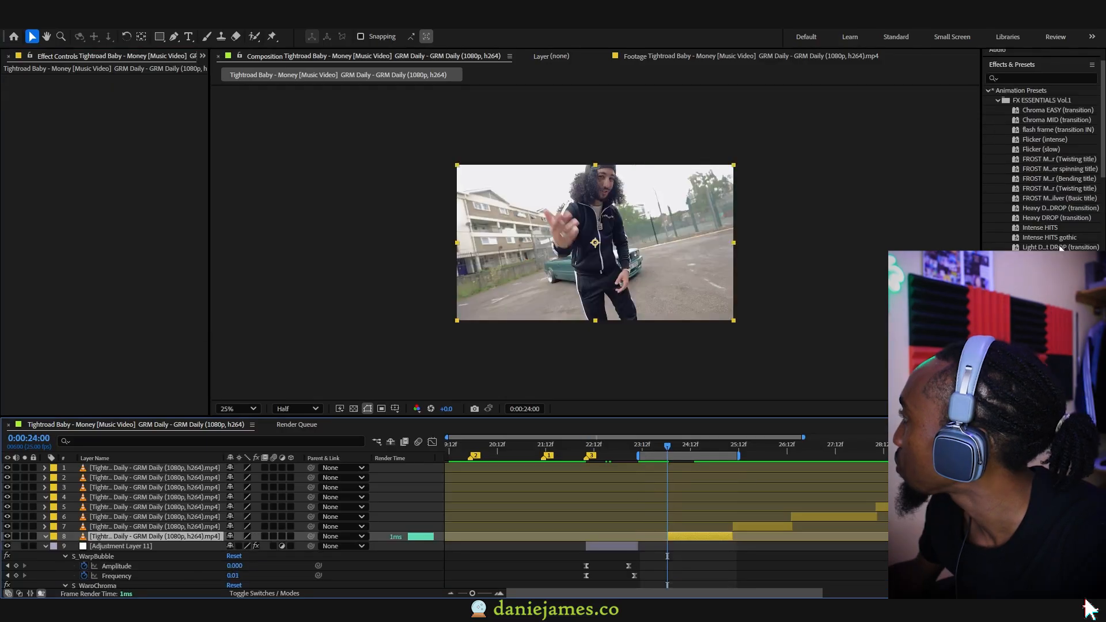
drag(1062, 249, 692, 539)
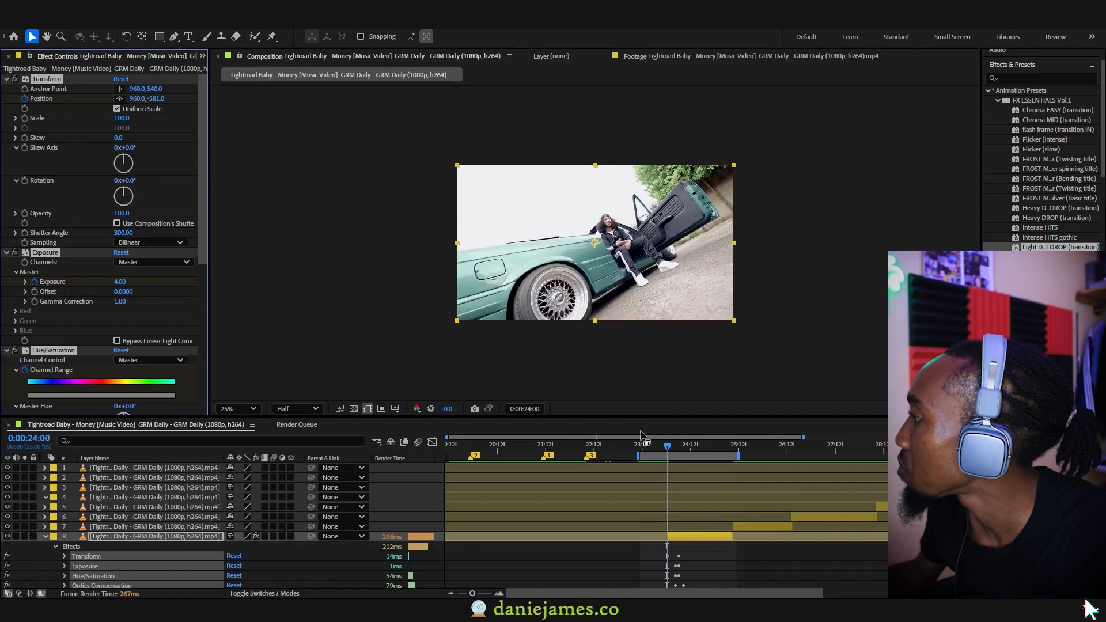
mouse_move(667, 447)
mouse_down()
mouse_move(683, 448)
mouse_move(661, 451)
mouse_up()
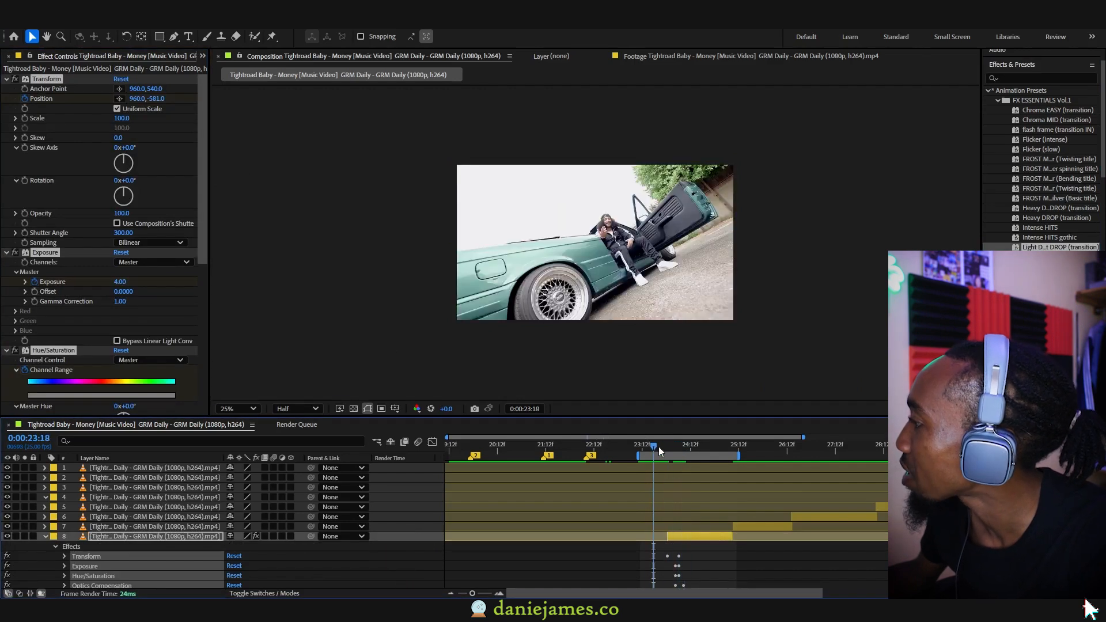
key(space)
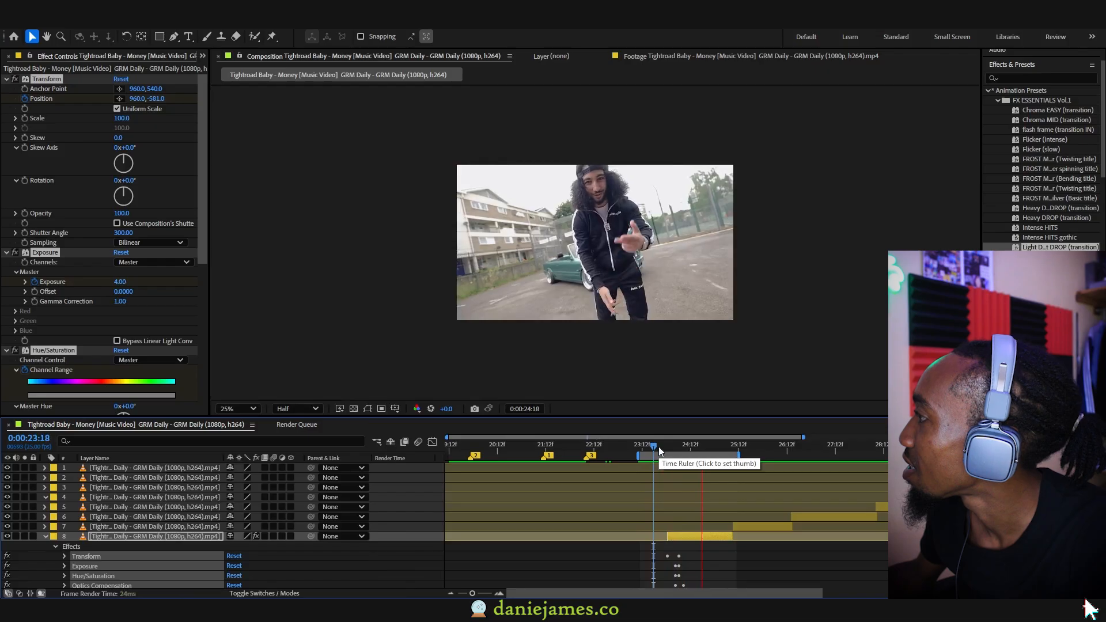
click(646, 446)
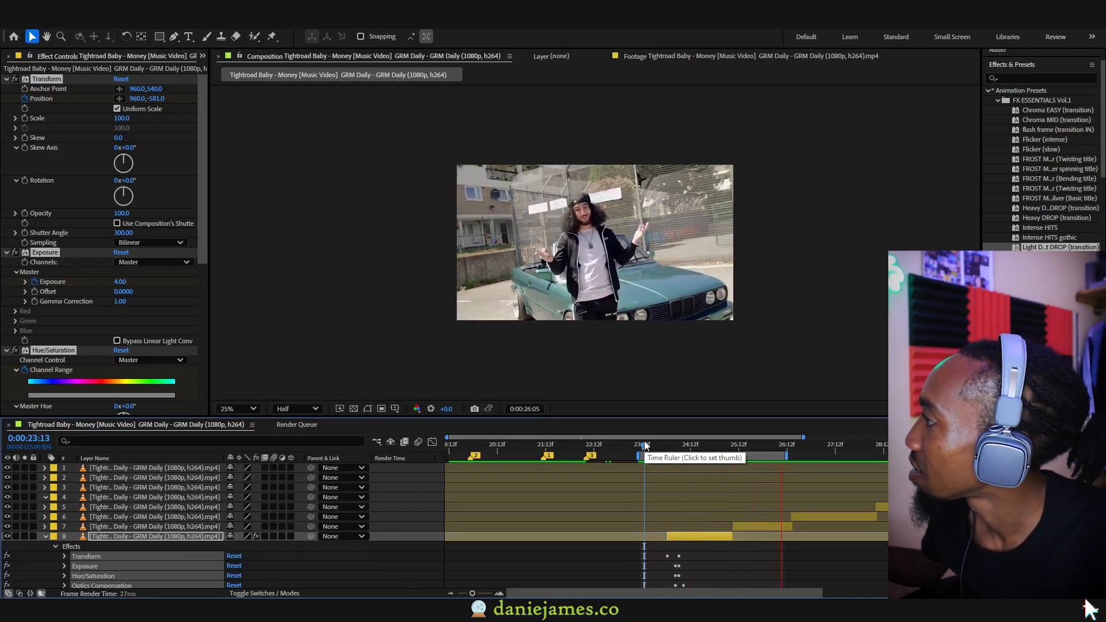
key(space)
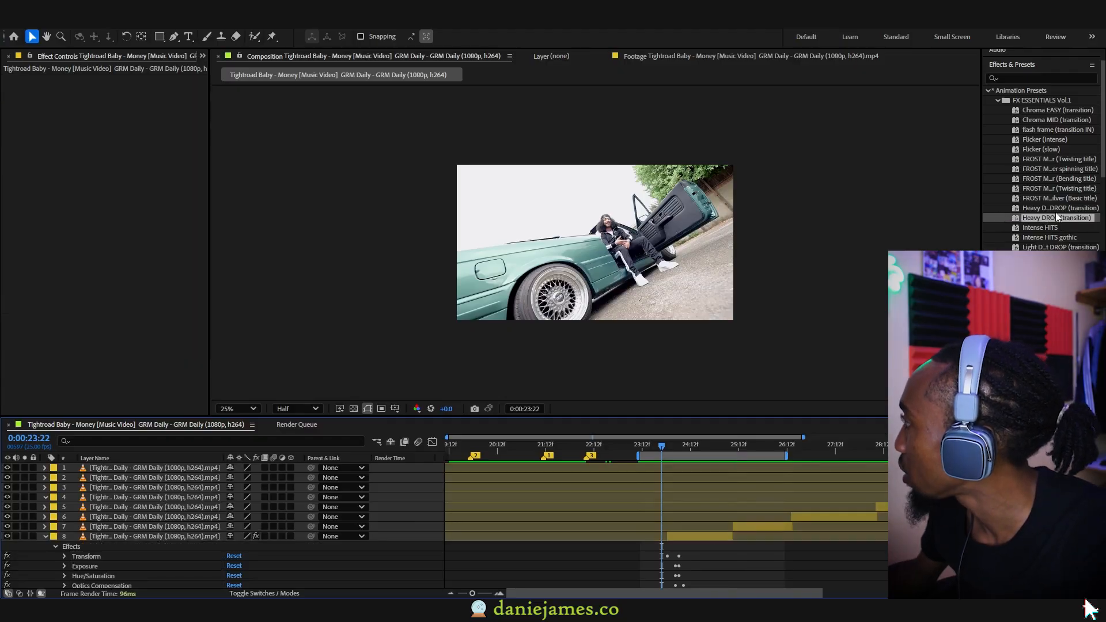
- Apply the Heavy DROP (transition) preset to the next clip at 0:00:25:09 and check its look at 0:00:25:14
drag(1059, 218, 711, 520)
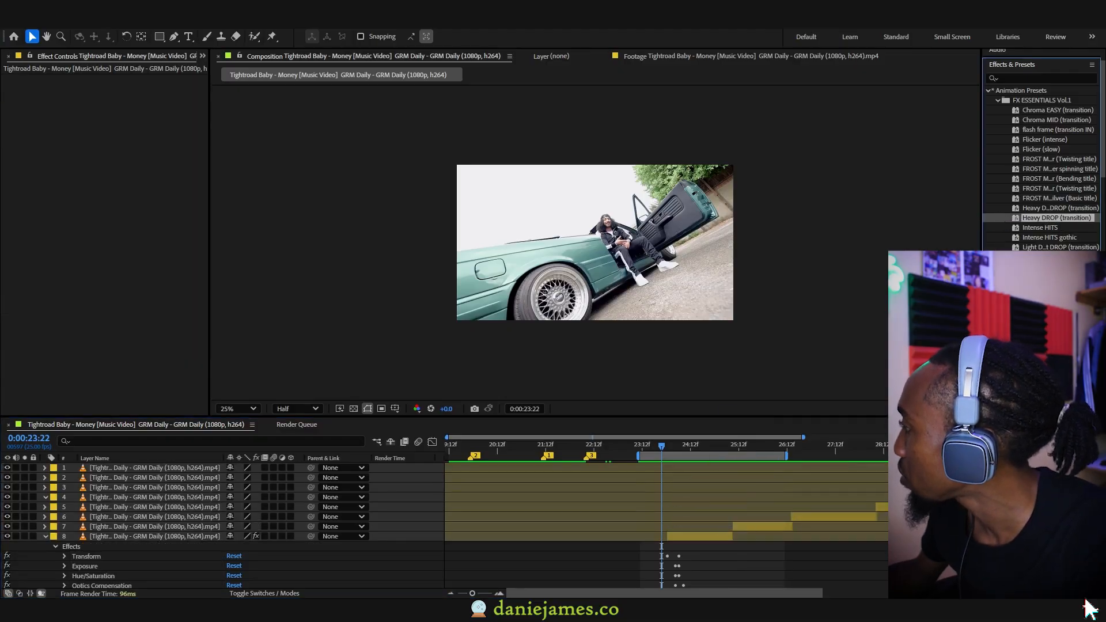
click(732, 447)
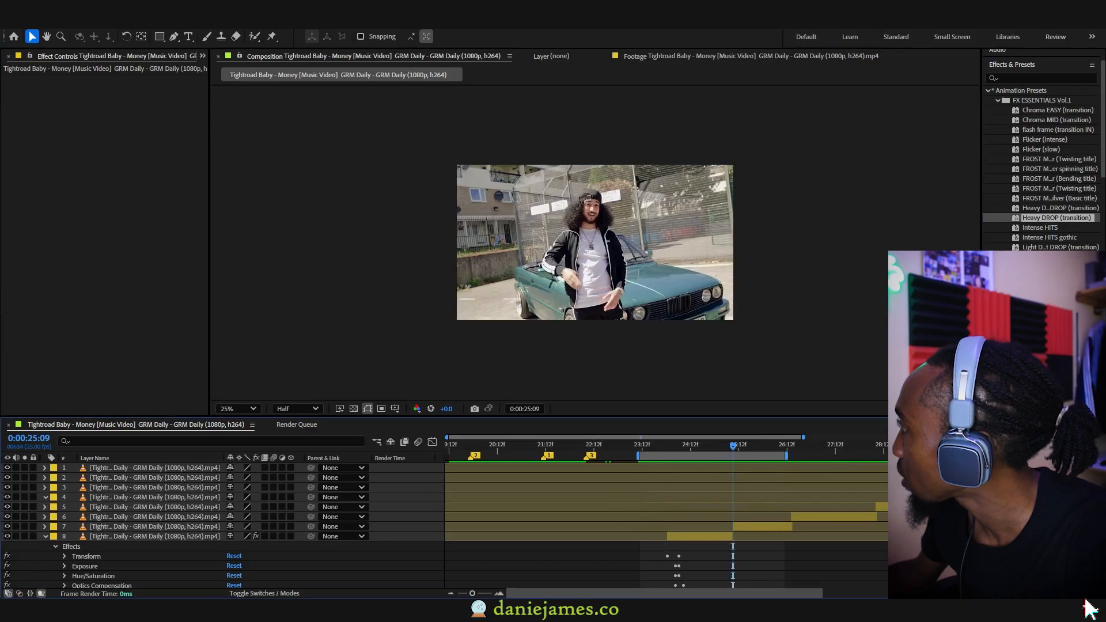
click(1073, 219)
drag(1073, 219, 766, 526)
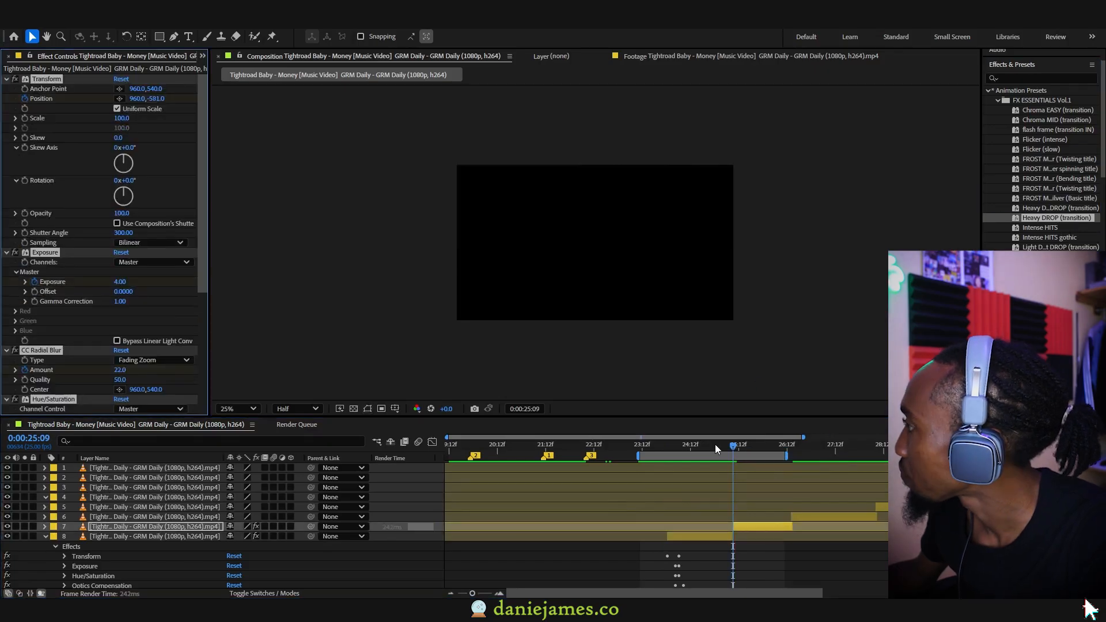
drag(716, 449, 743, 449)
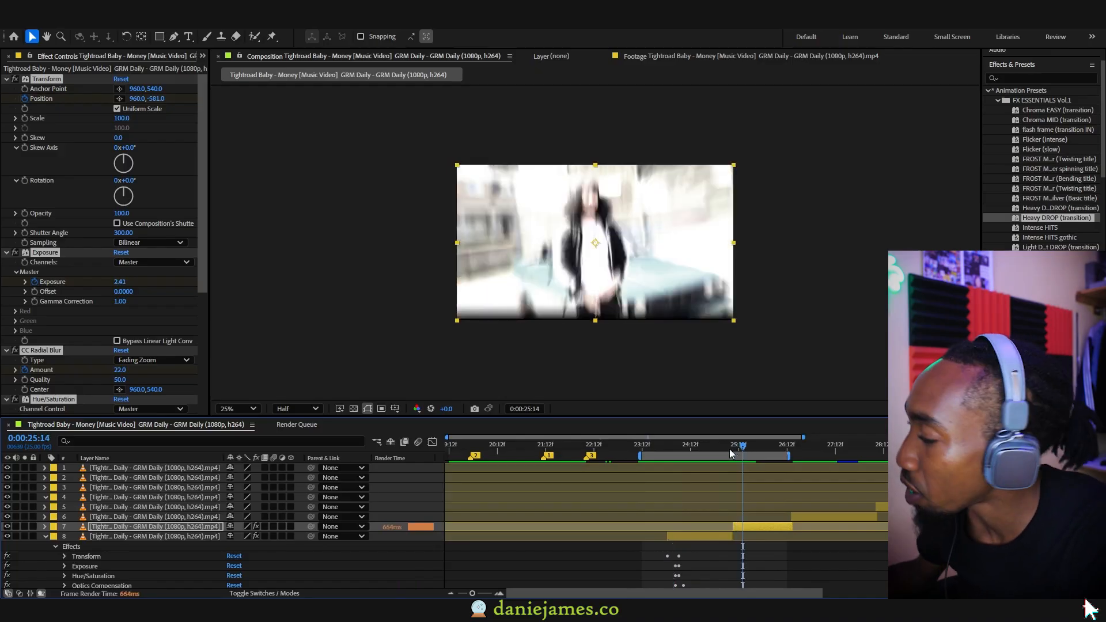
- Move the preceding clip about 8 frames later beneath the Heavy DROP clip and preview both transitions from 0:00:23:22
drag(716, 538, 731, 538)
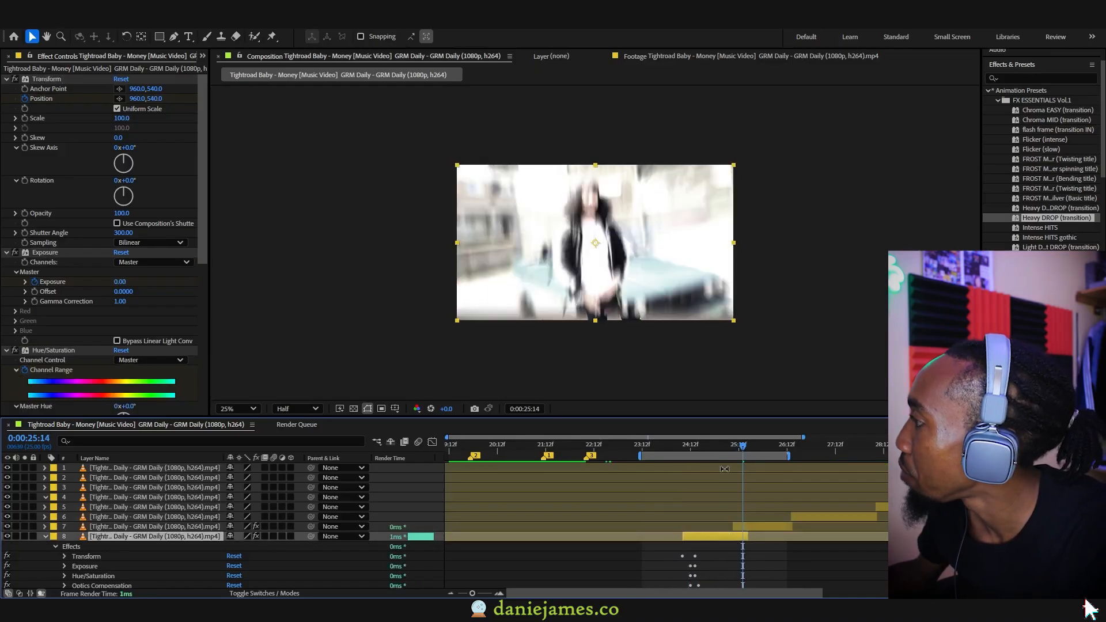
key(i)
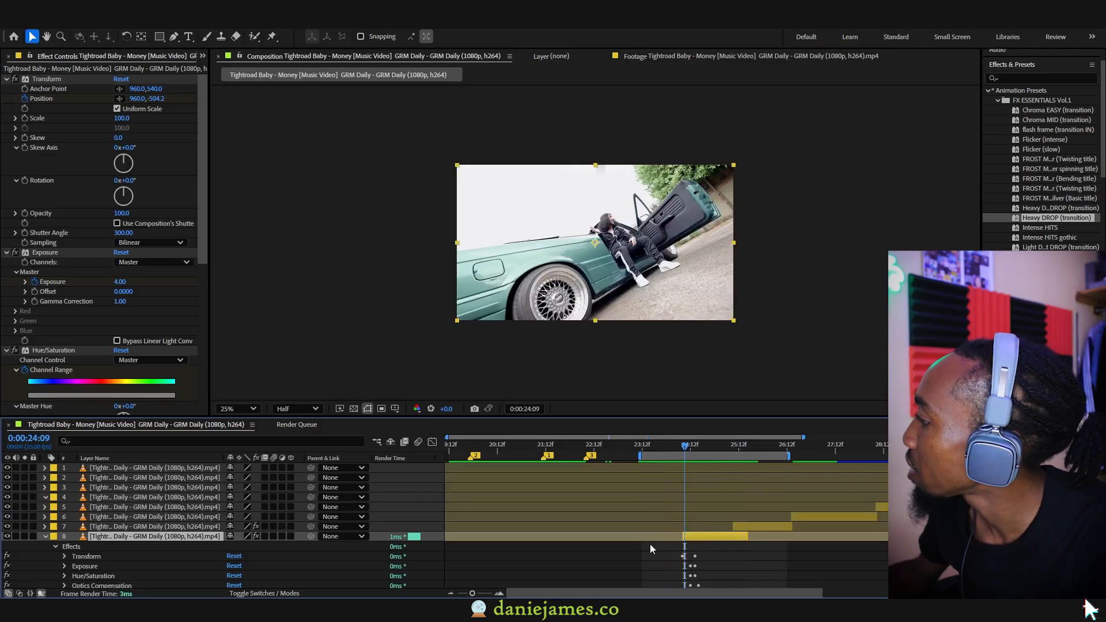
click(756, 527)
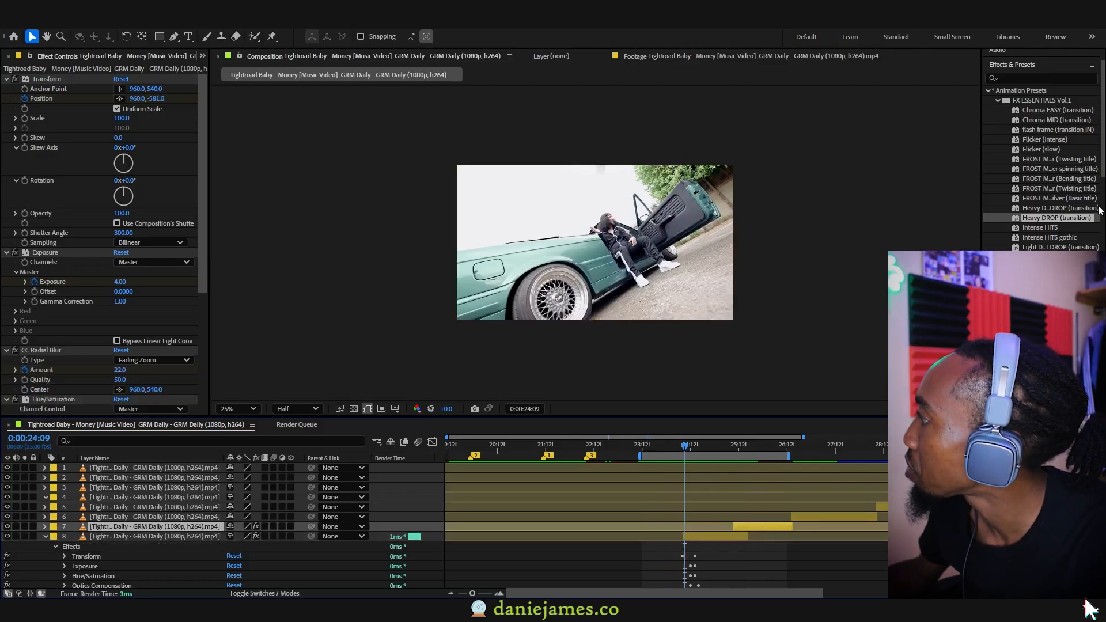
click(662, 448)
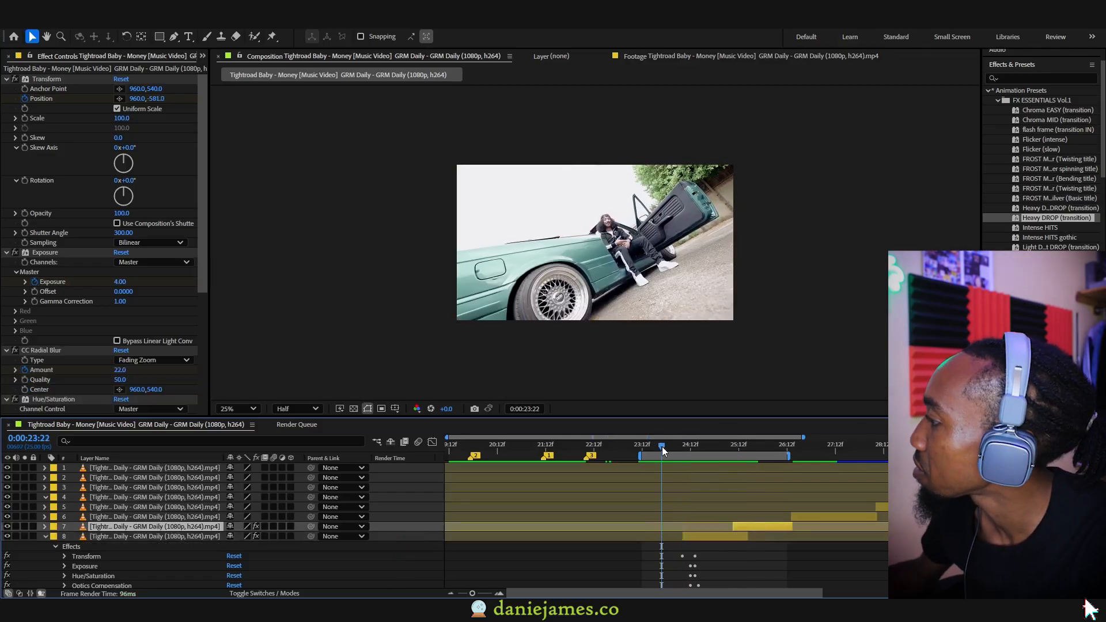
key(space)
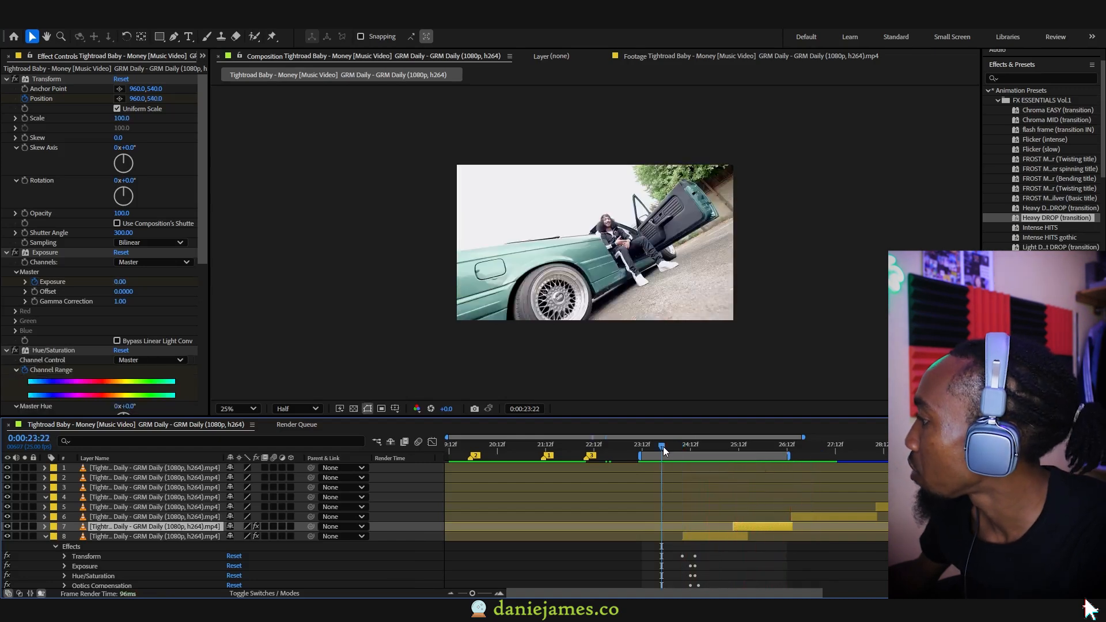
key(space)
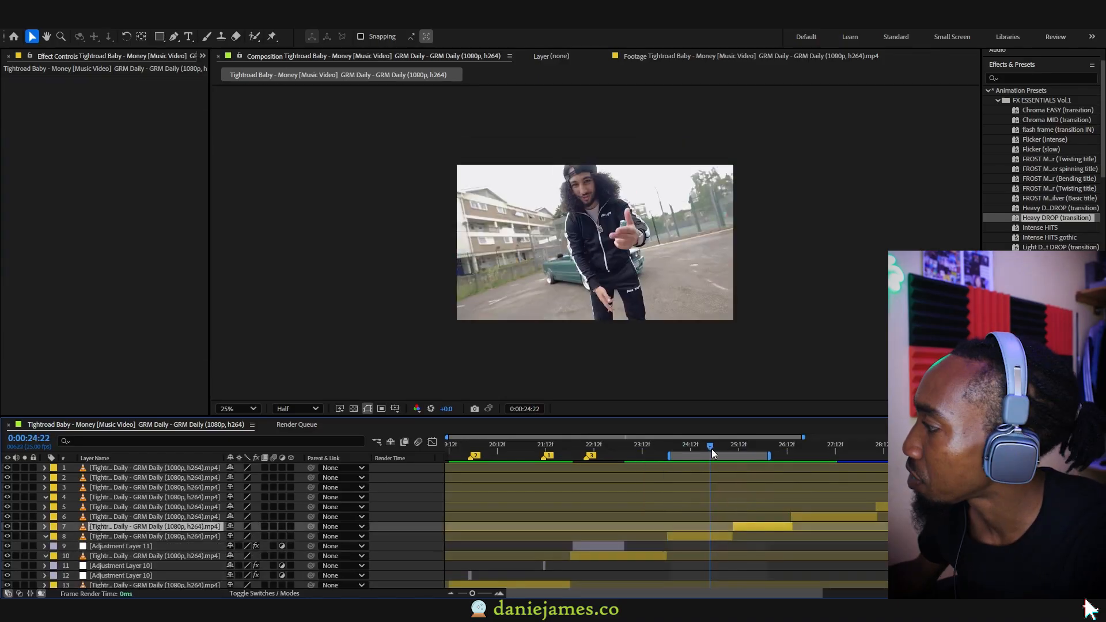
- Add an adjustment layer over the clip starting at 0:00:25:09, matching that clip's length
drag(712, 453, 733, 453)
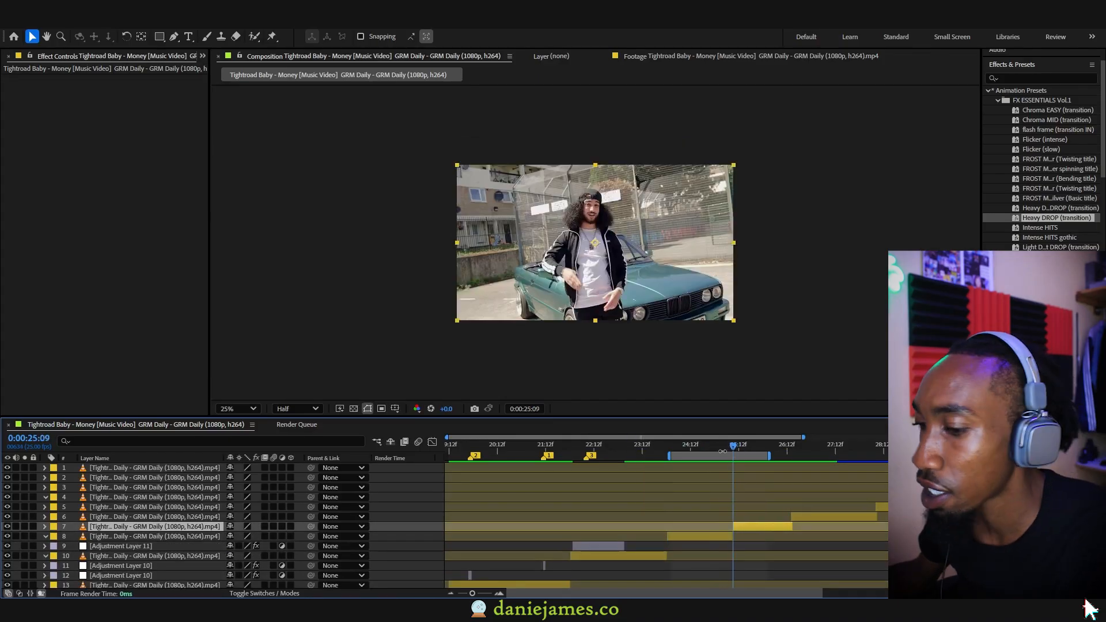
key(grave)
right_click(248, 329)
mouse_move(271, 339)
click(438, 430)
key(grave)
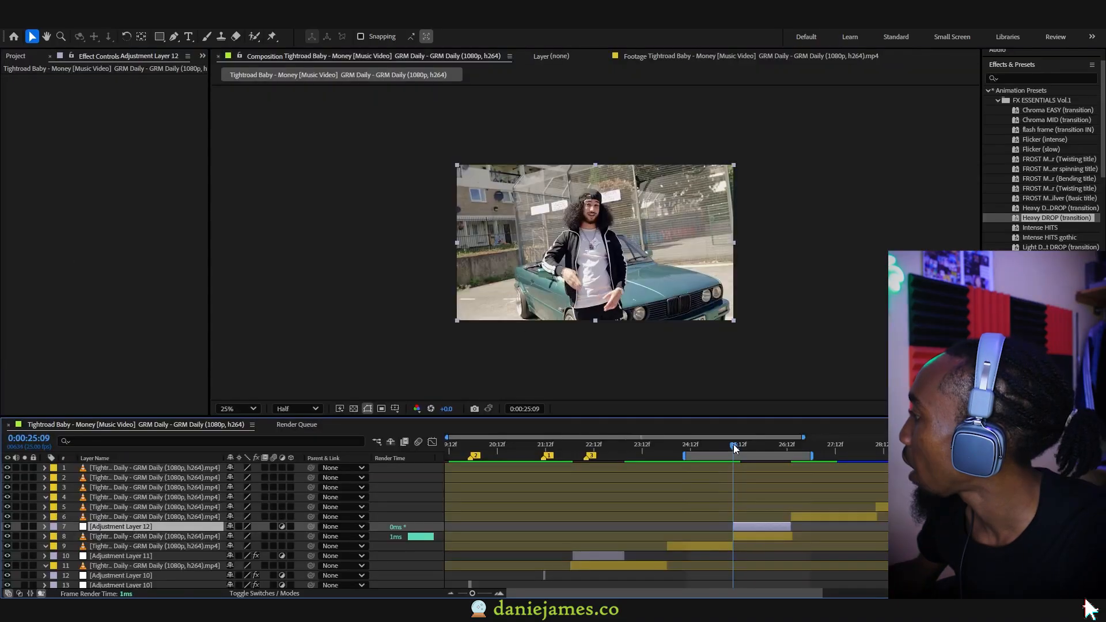
- Apply the preset containing S_WarpPuddle, S_WarpChroma and Exposure to the new adjustment layer, and preview it from 0:00:24:11
drag(1057, 217, 746, 522)
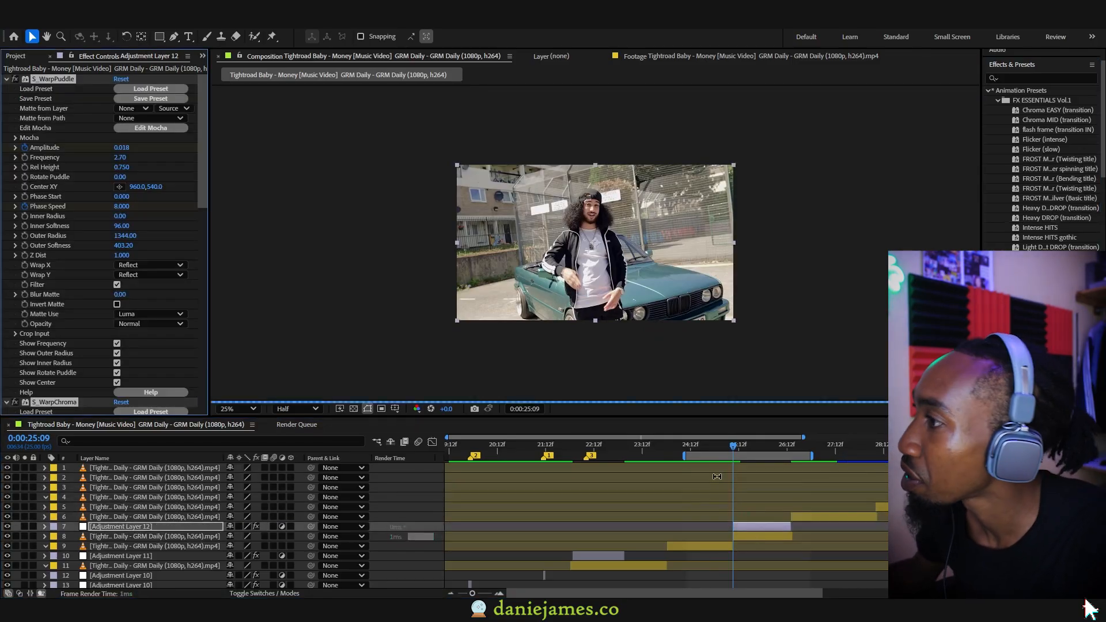
click(690, 446)
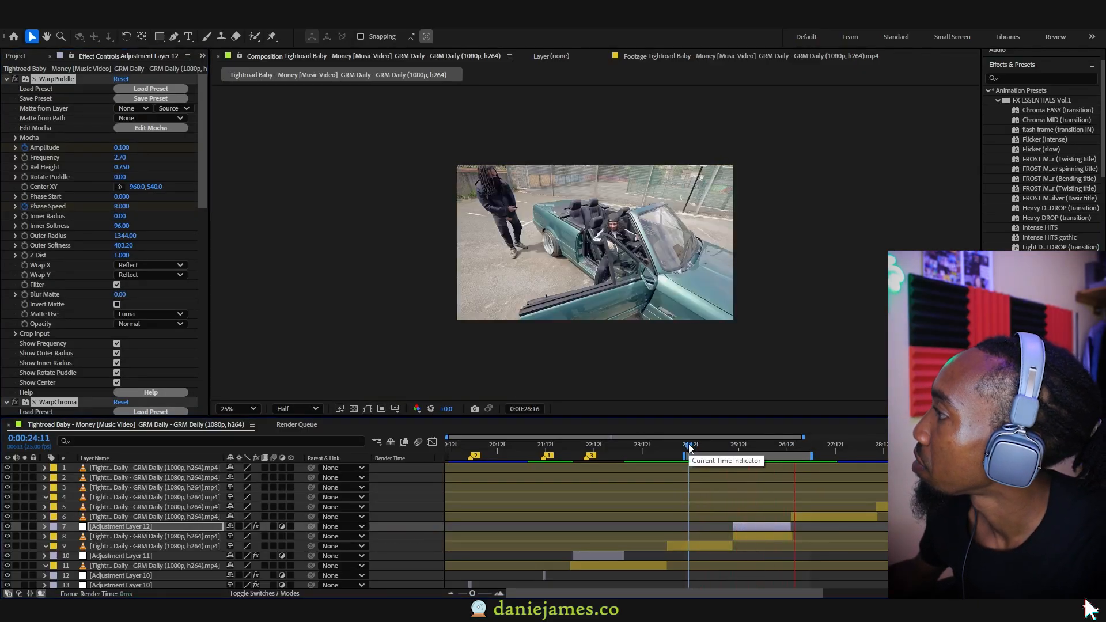
drag(691, 449, 735, 450)
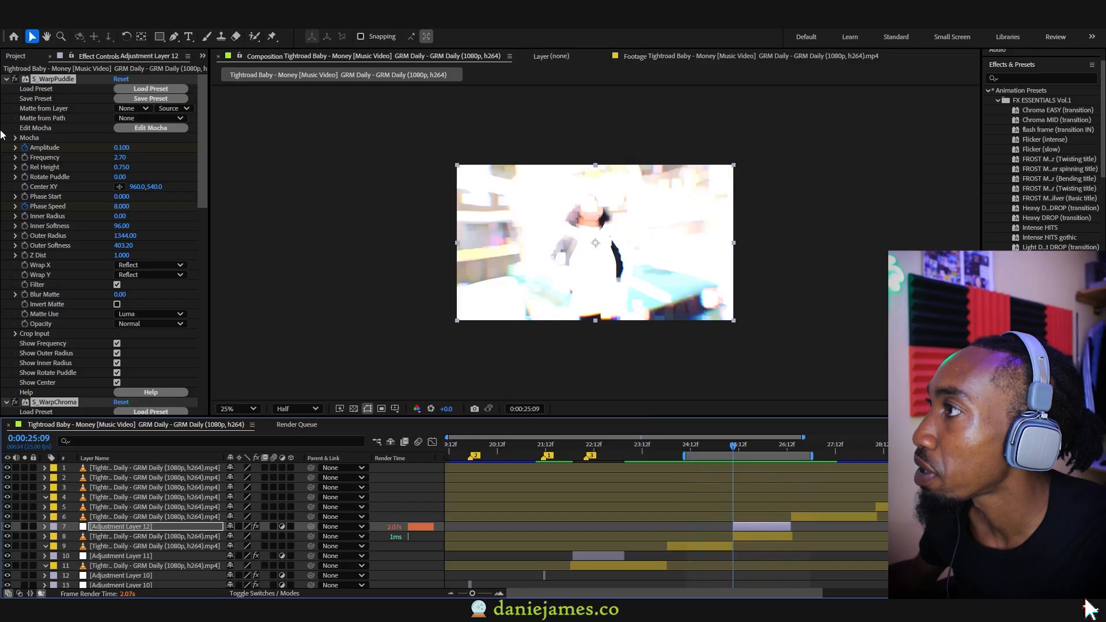
- Disable the preset's other effects to isolate S_WarpPuddle, and reveal the adjustment layer's keyframes
ctrl+click(6, 81)
click(5, 80)
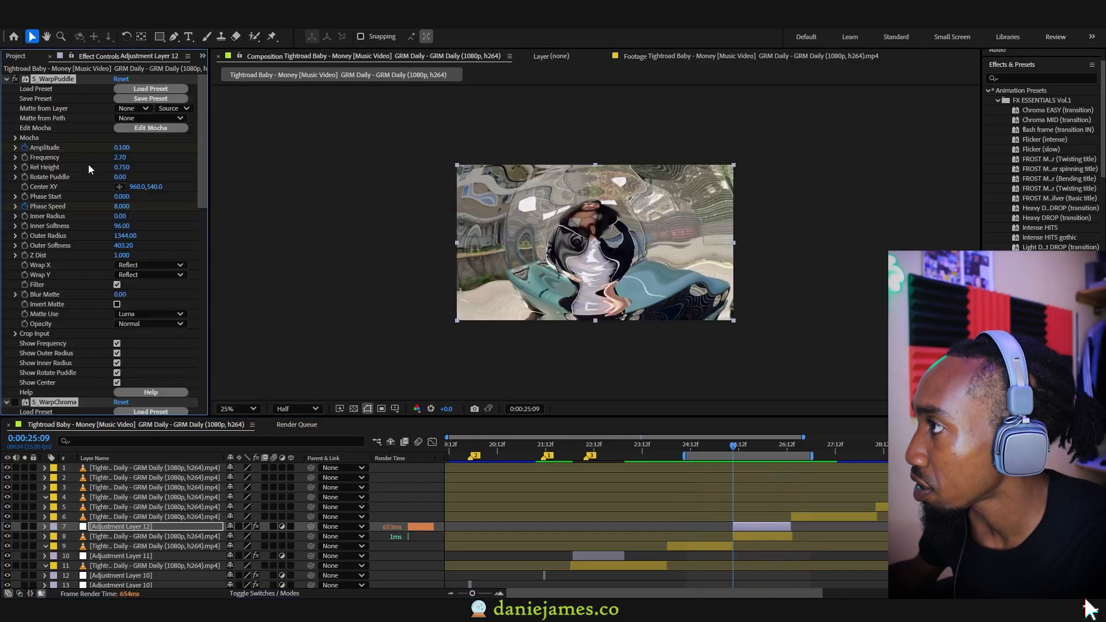
key(u)
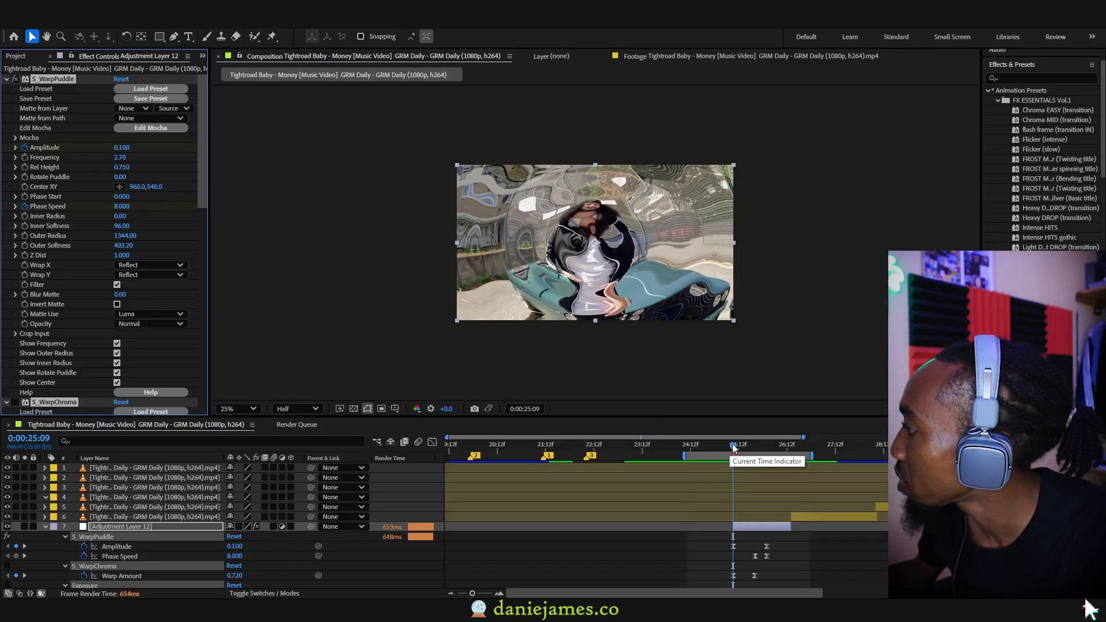
- Check the S_WarpPuddle distortion at its keyframes at 0:00:25:20 and 0:00:26:02
drag(733, 448, 766, 449)
key(j)
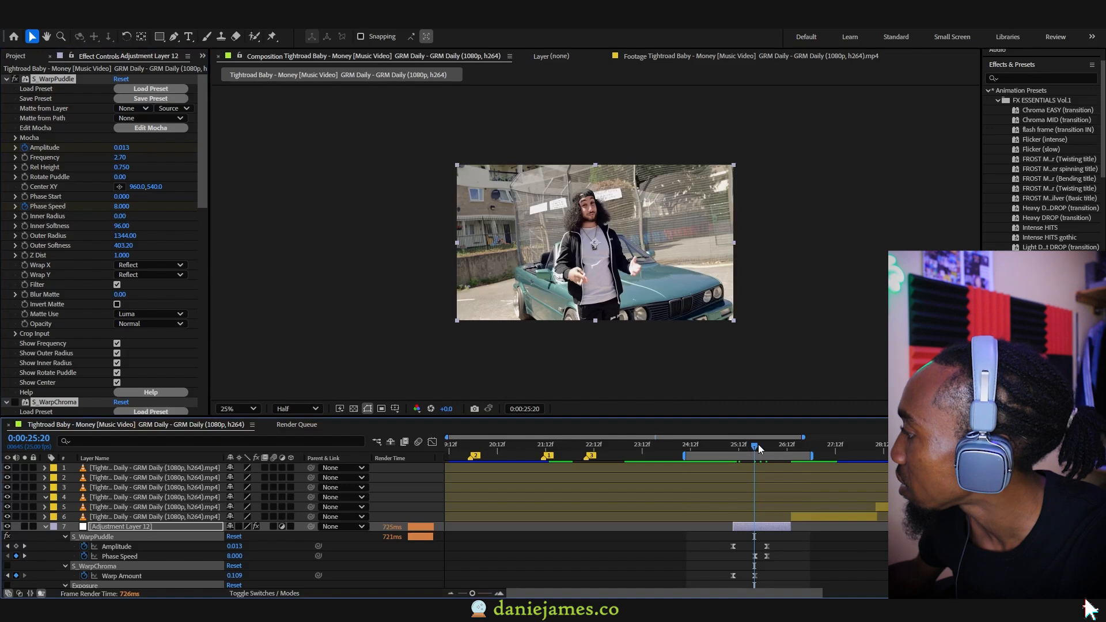
drag(758, 446, 766, 447)
key(k)
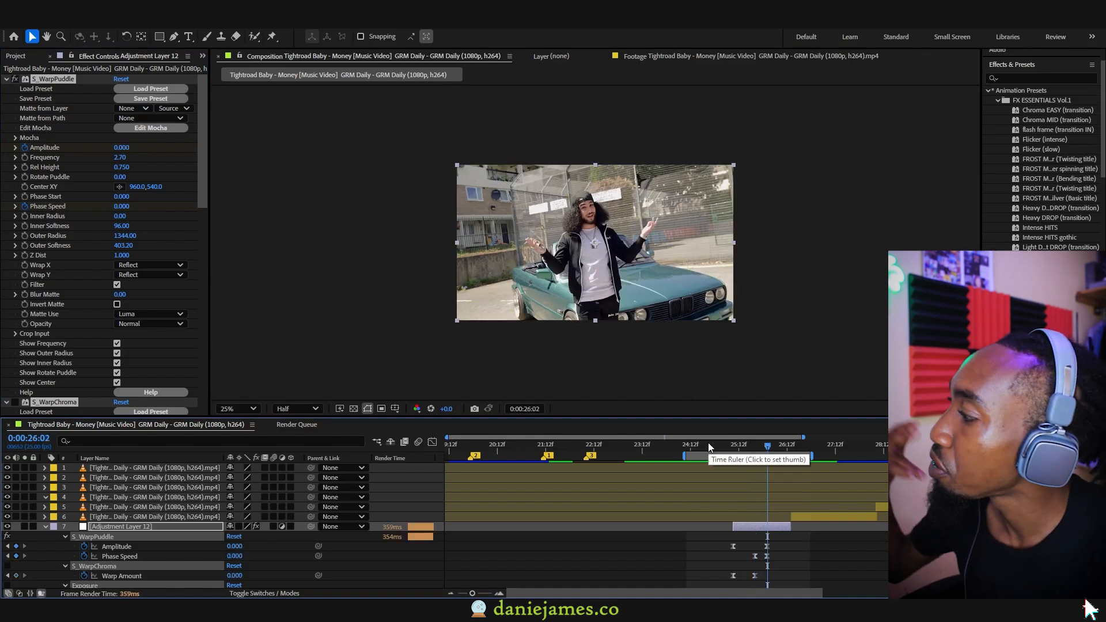
- Examine the speed graph of S_WarpPuddle's Amplitude keyframes and the Phase Speed keyframes, and preview from 0:00:25:07
drag(804, 547, 679, 544)
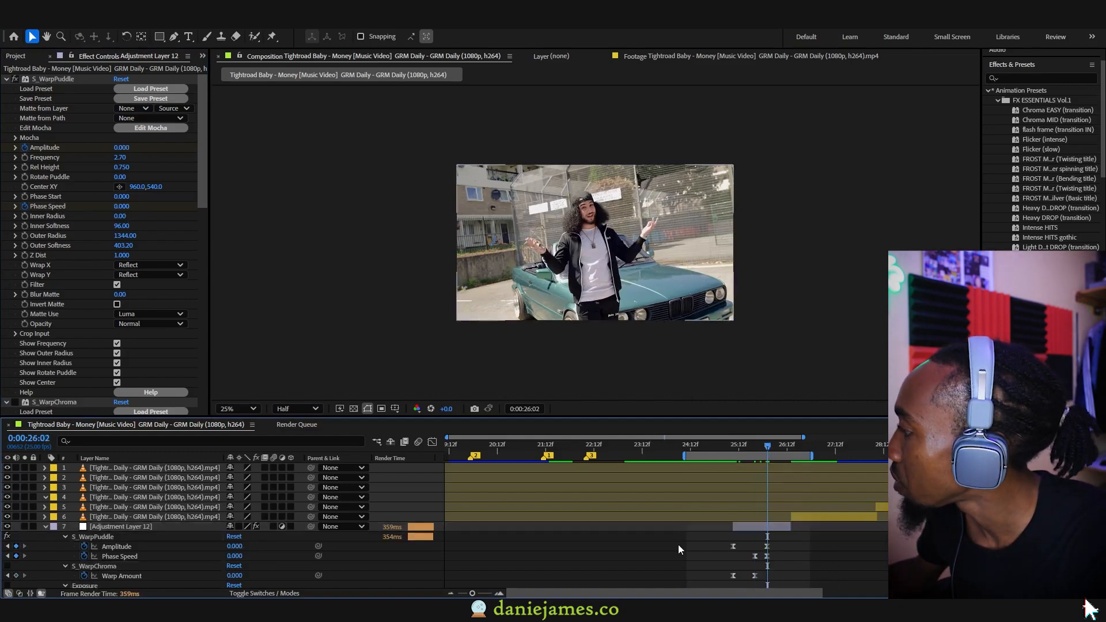
click(432, 443)
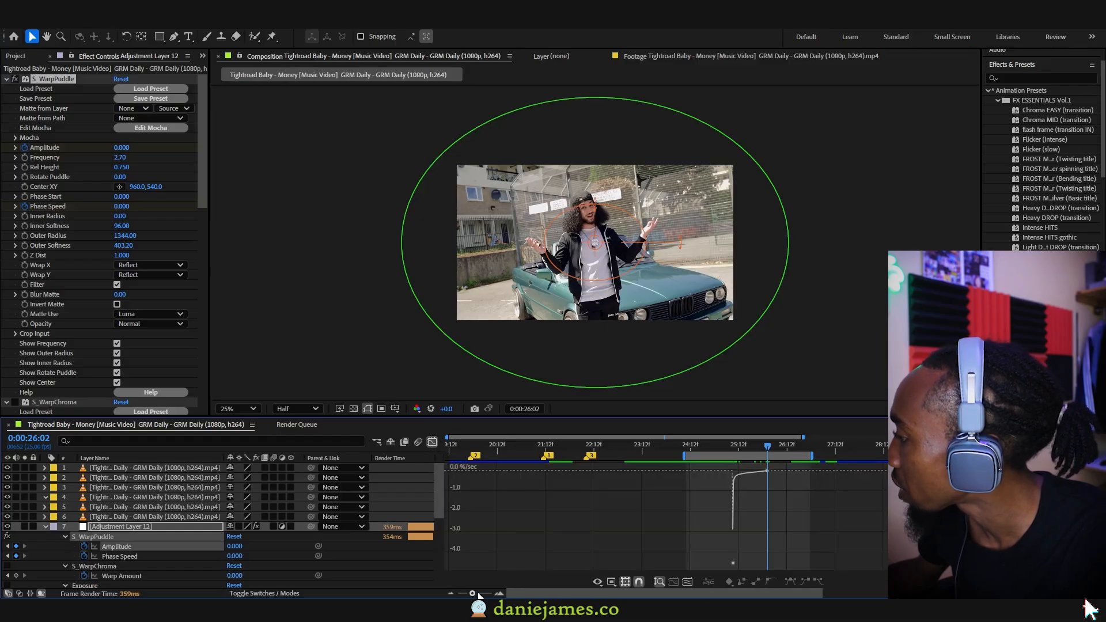
drag(472, 594, 484, 594)
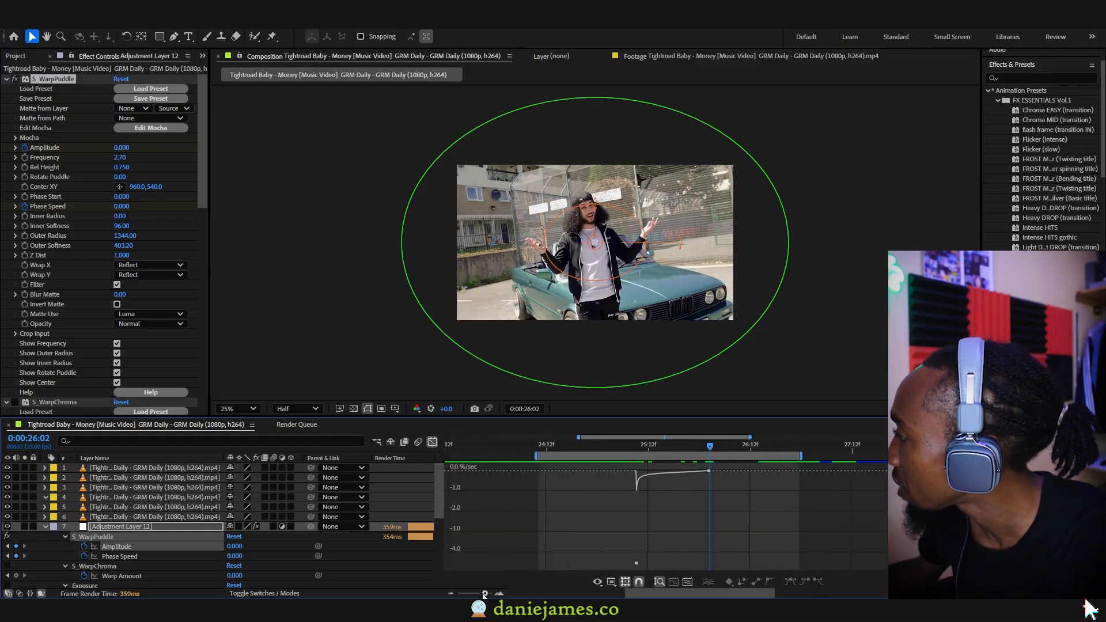
click(433, 443)
drag(714, 551, 676, 561)
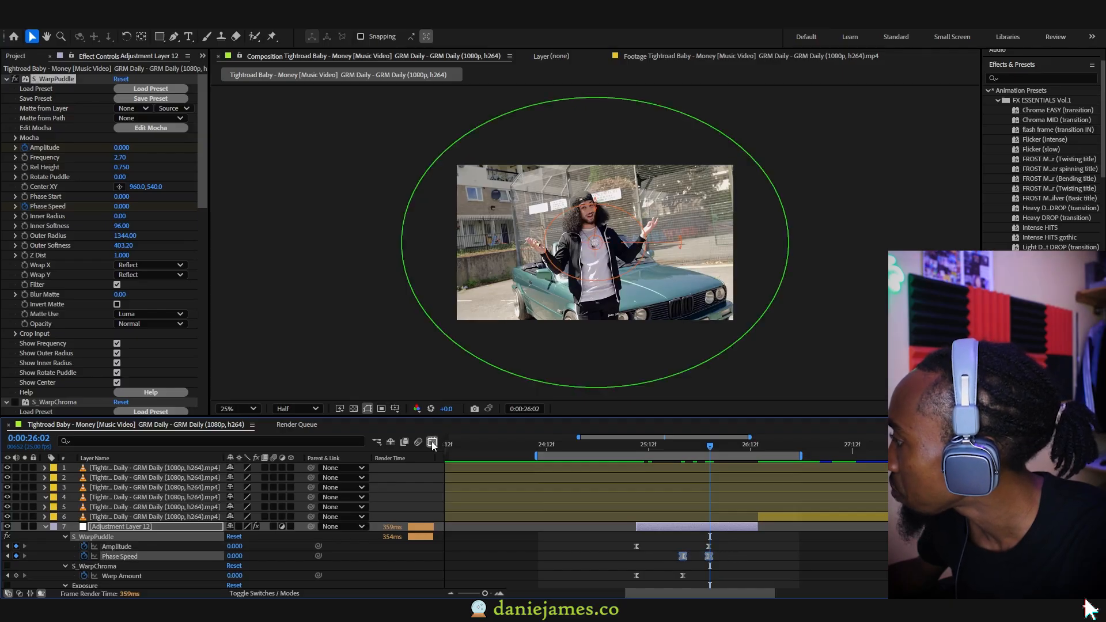
click(432, 442)
click(432, 442)
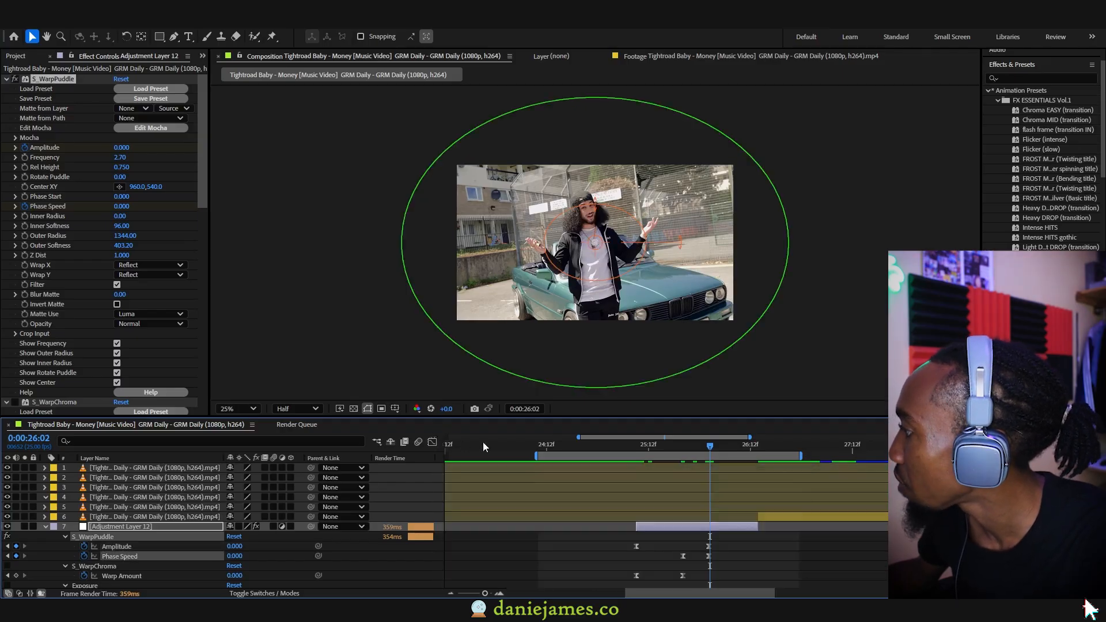
click(628, 448)
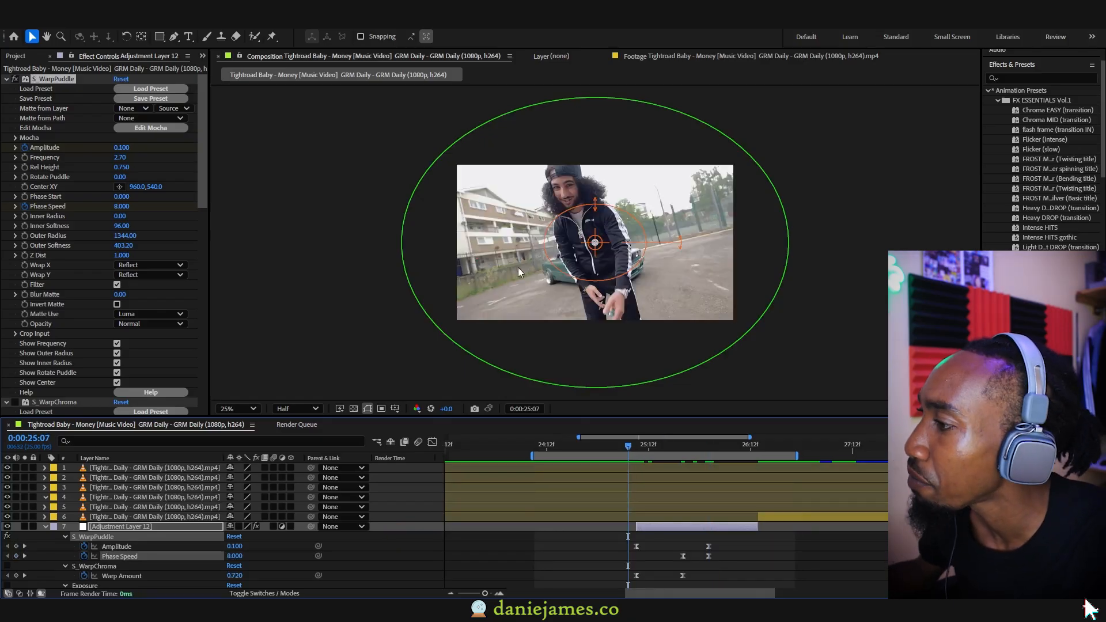
- Re-enable S_WarpChroma, Exposure and Minimax 2 on the adjustment layer, and preview the combined effect from 0:00:25:00
click(8, 79)
click(6, 89)
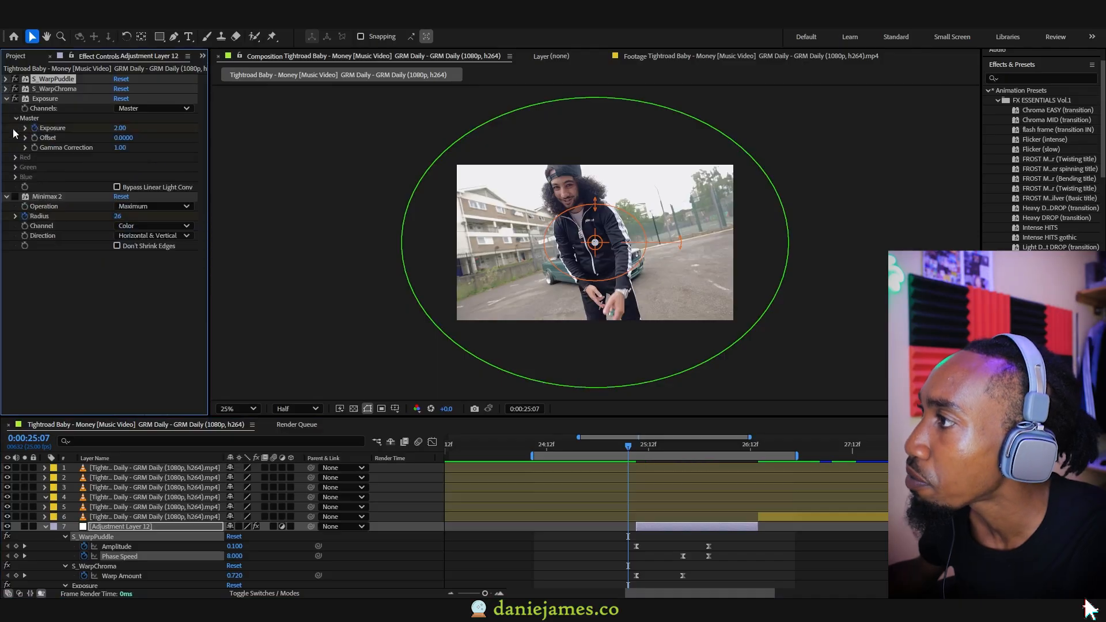
click(144, 265)
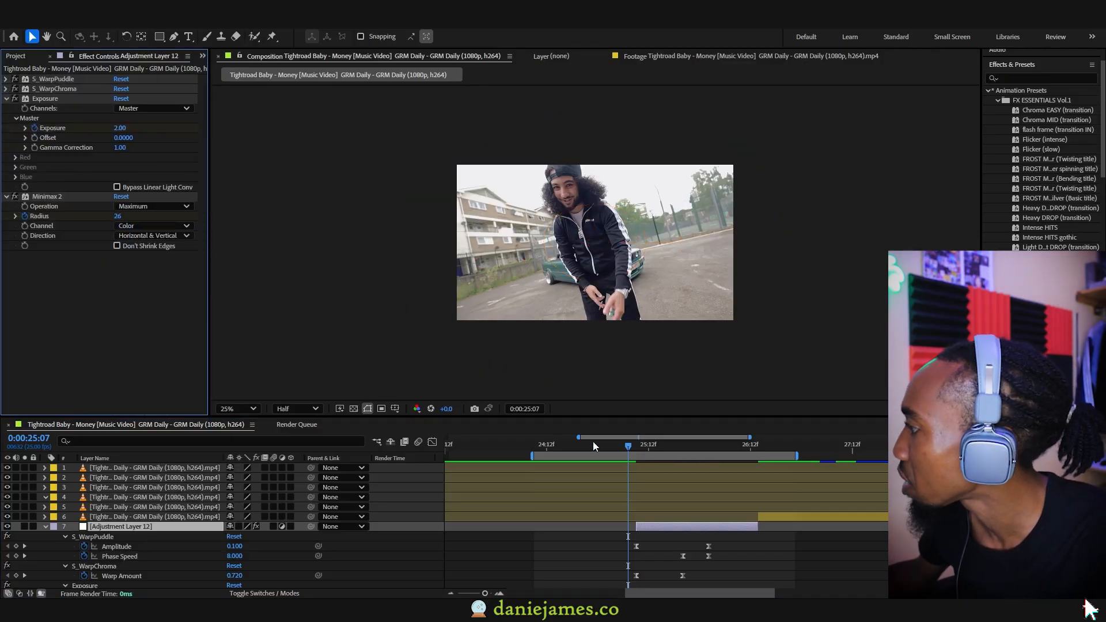
click(599, 444)
key(minus)
key(minus)
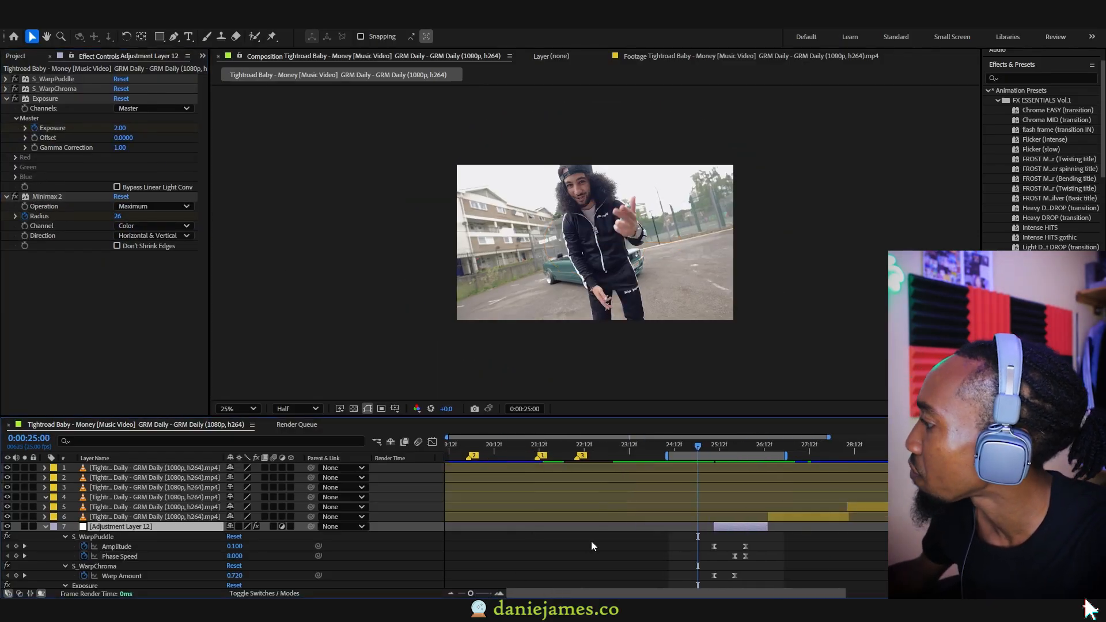
scroll(683, 520, down, 2)
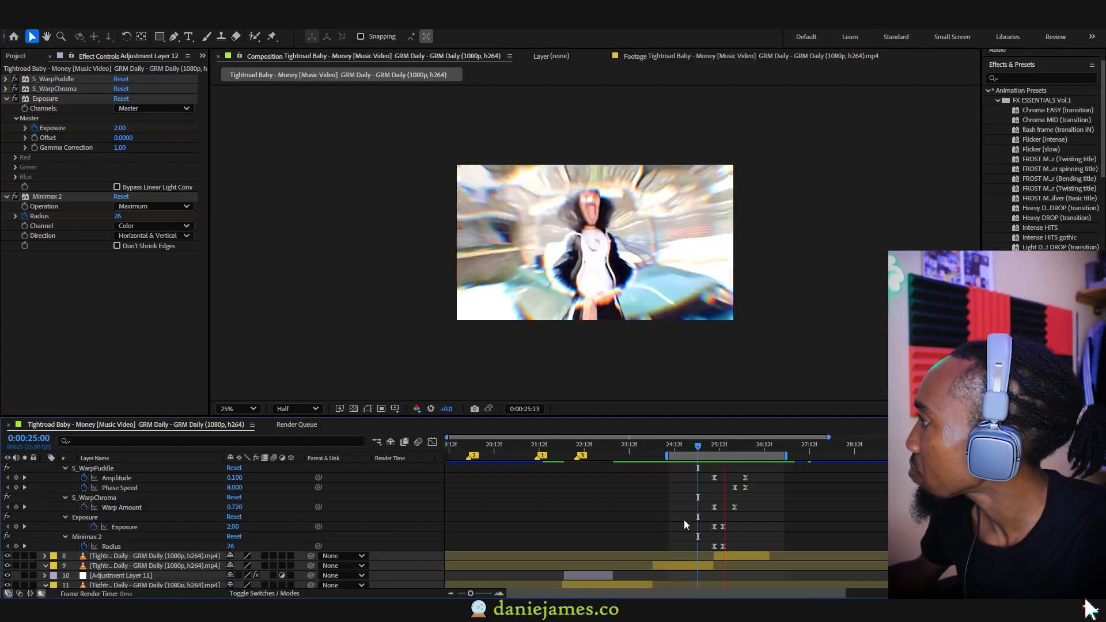
key(space)
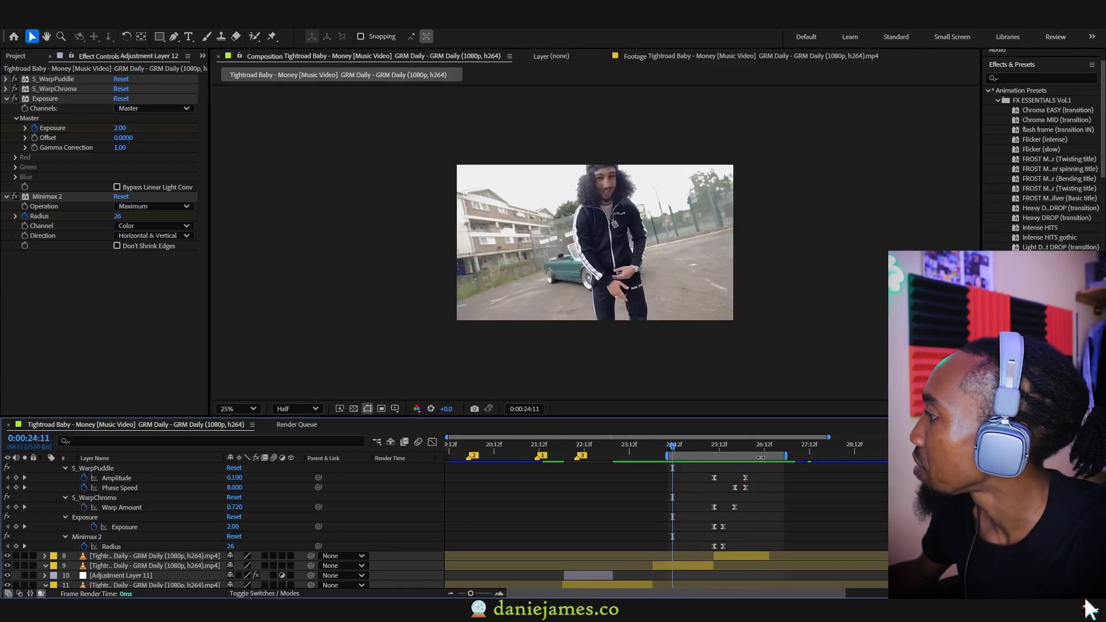
- Shift the work area forward over the next clip, and go to that clip's start at 0:00:26:14
drag(726, 456, 780, 456)
scroll(831, 510, up, 2)
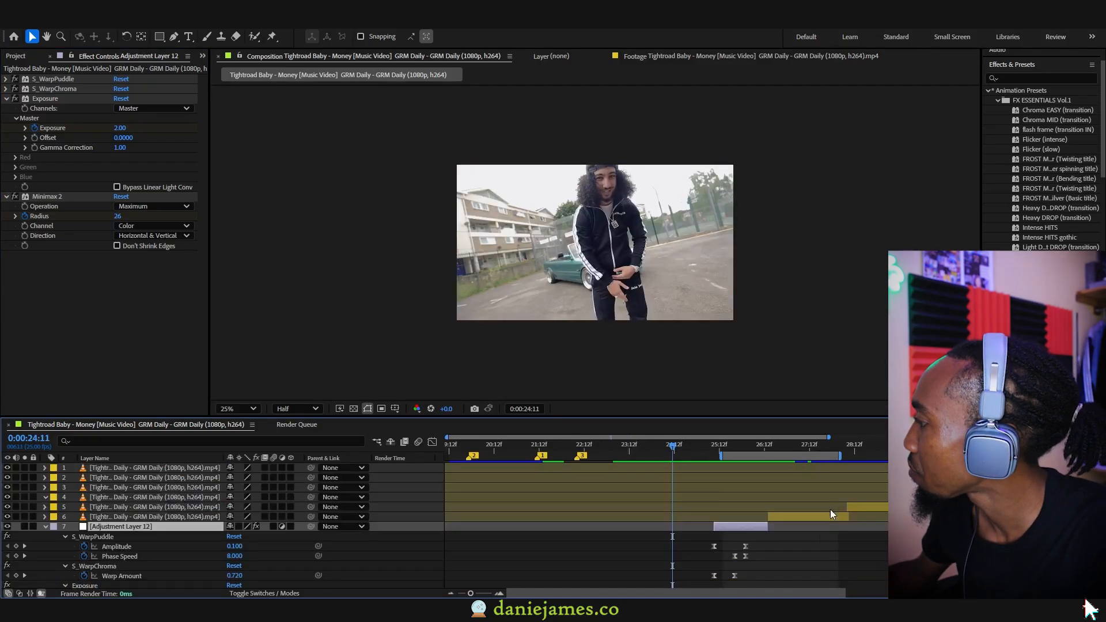
click(766, 447)
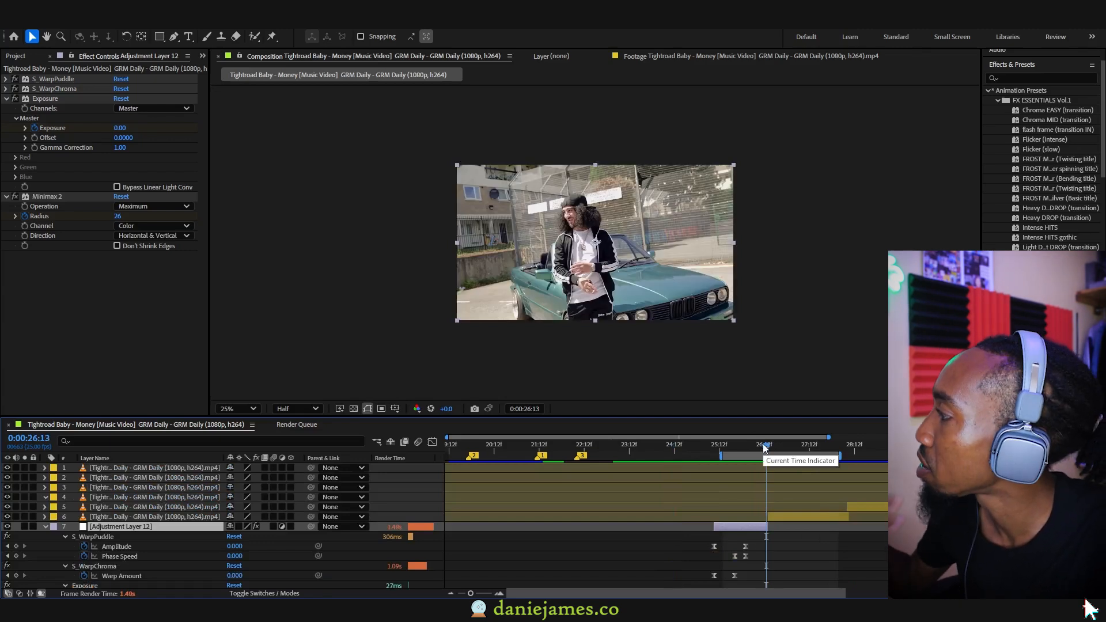
drag(766, 447, 768, 448)
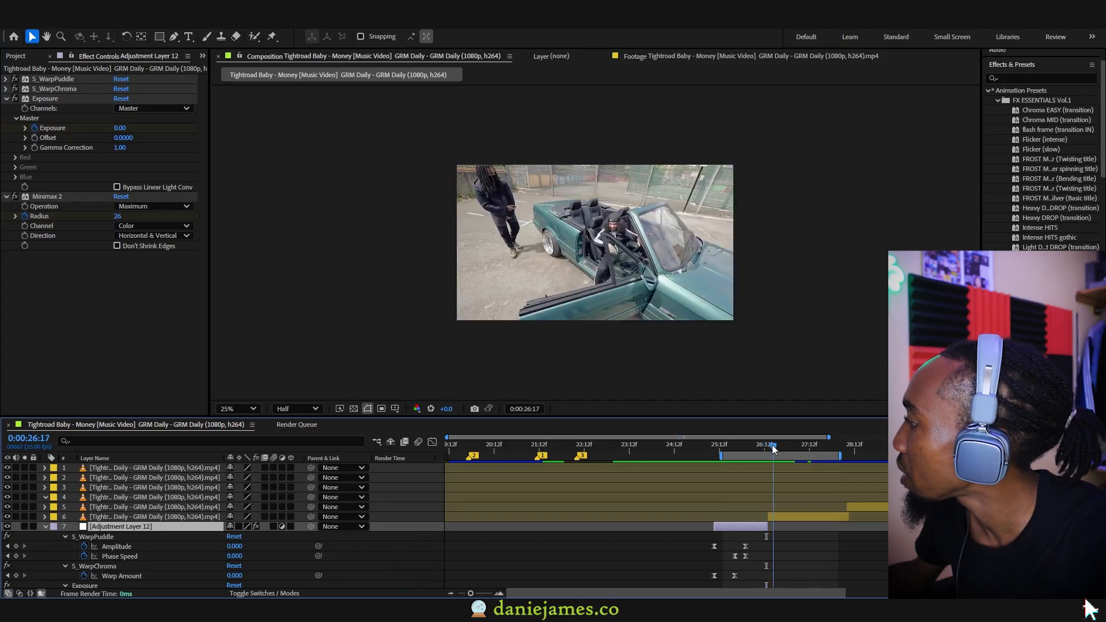
- Apply S_BlurMoCurves to the clip that starts at 0:00:26:14, with the current time at its first frame
click(788, 512)
click(789, 517)
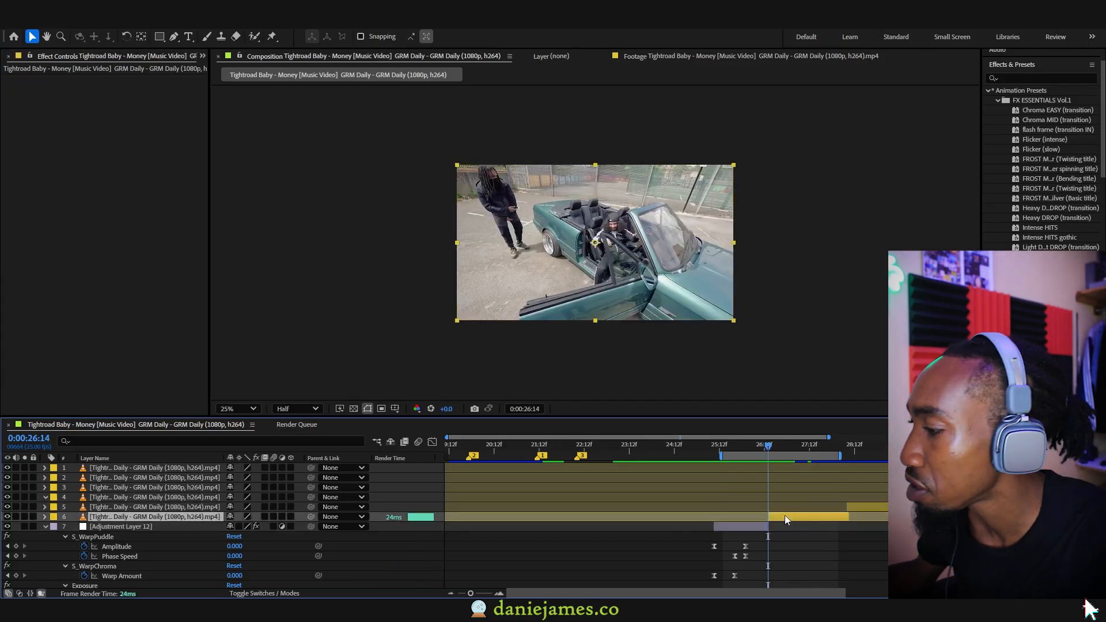
key(ctrl+space)
text(blurmo)
key(Return)
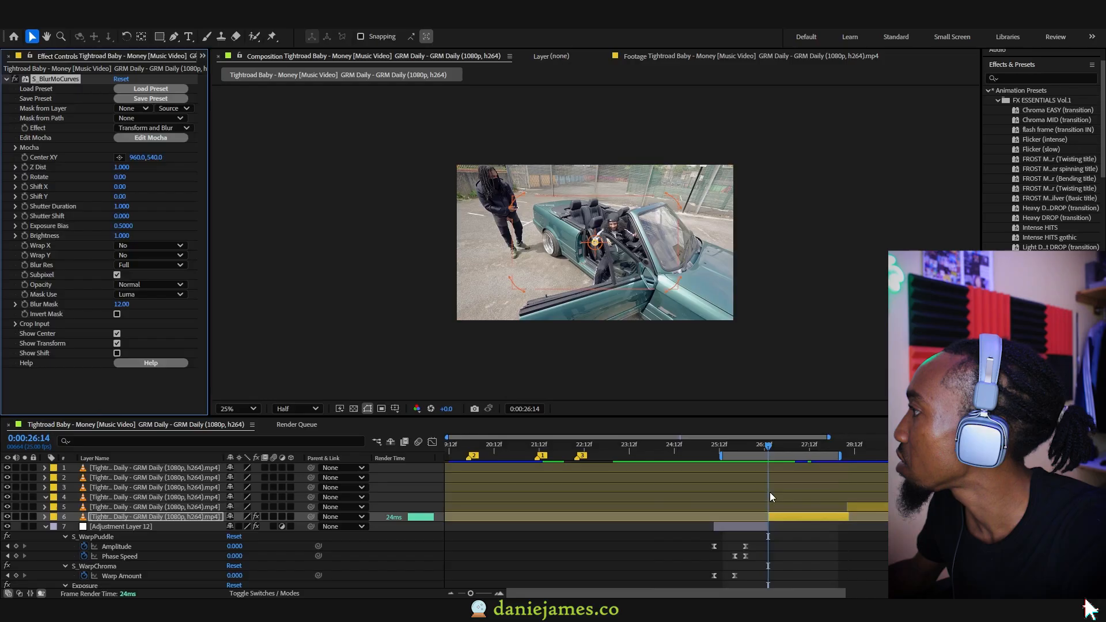
click(774, 448)
drag(774, 448, 768, 449)
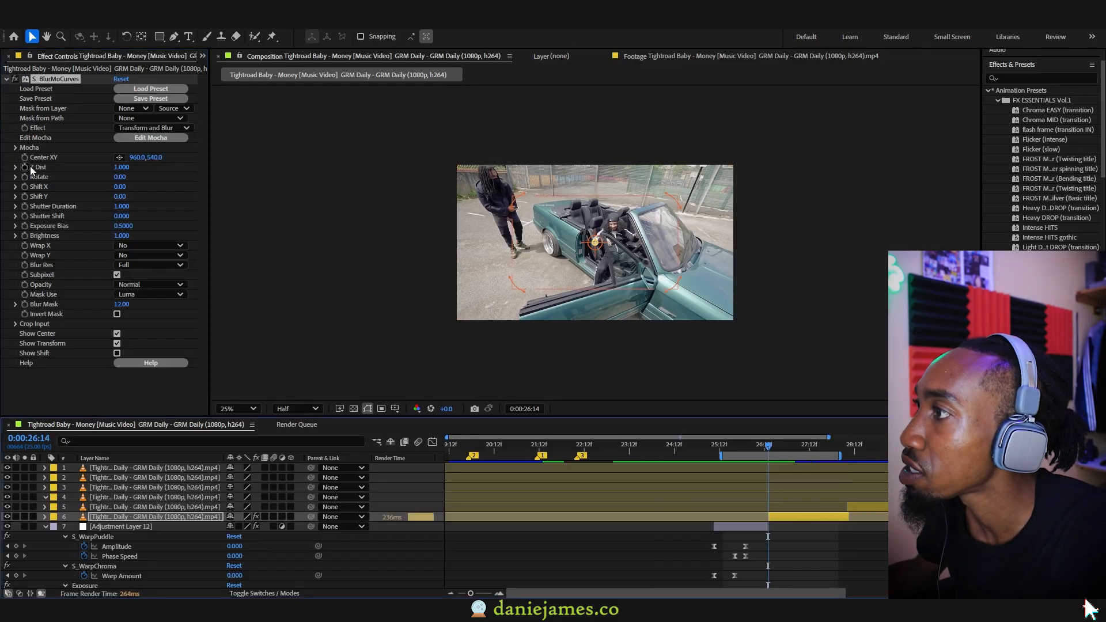
- Zoom in on the man in the car by setting S_BlurMoCurves Z Dist to 0.220 and Center XY to 1112.0, 476.0
drag(122, 168, 79, 172)
mouse_move(595, 246)
mouse_down()
mouse_move(642, 185)
mouse_move(665, 174)
mouse_move(612, 248)
mouse_up()
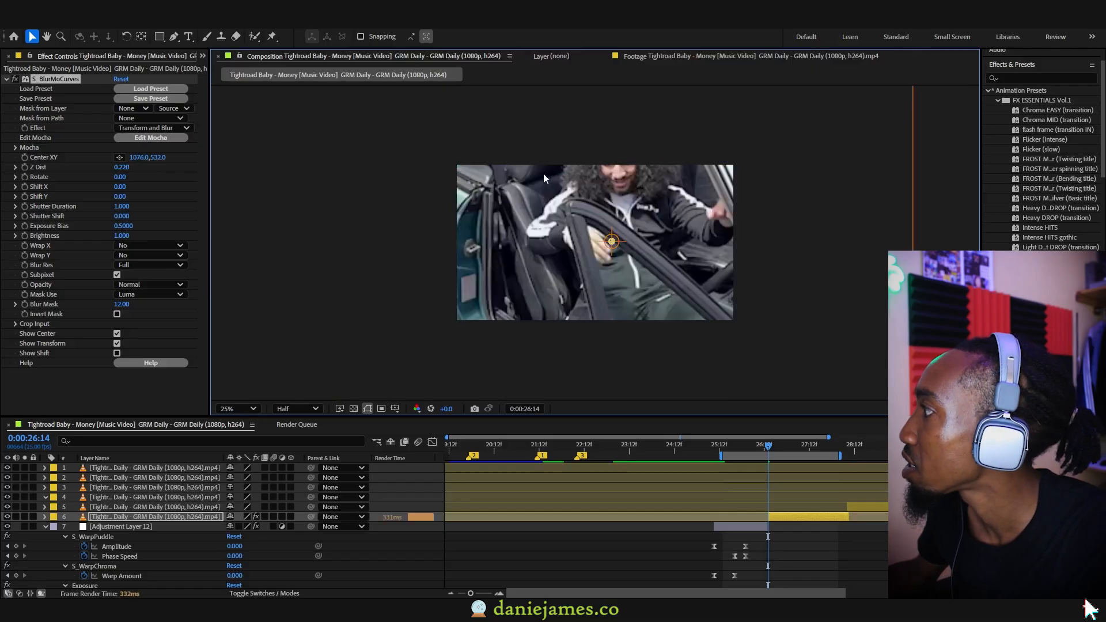
mouse_move(612, 245)
mouse_down()
mouse_move(612, 214)
mouse_move(617, 233)
mouse_up()
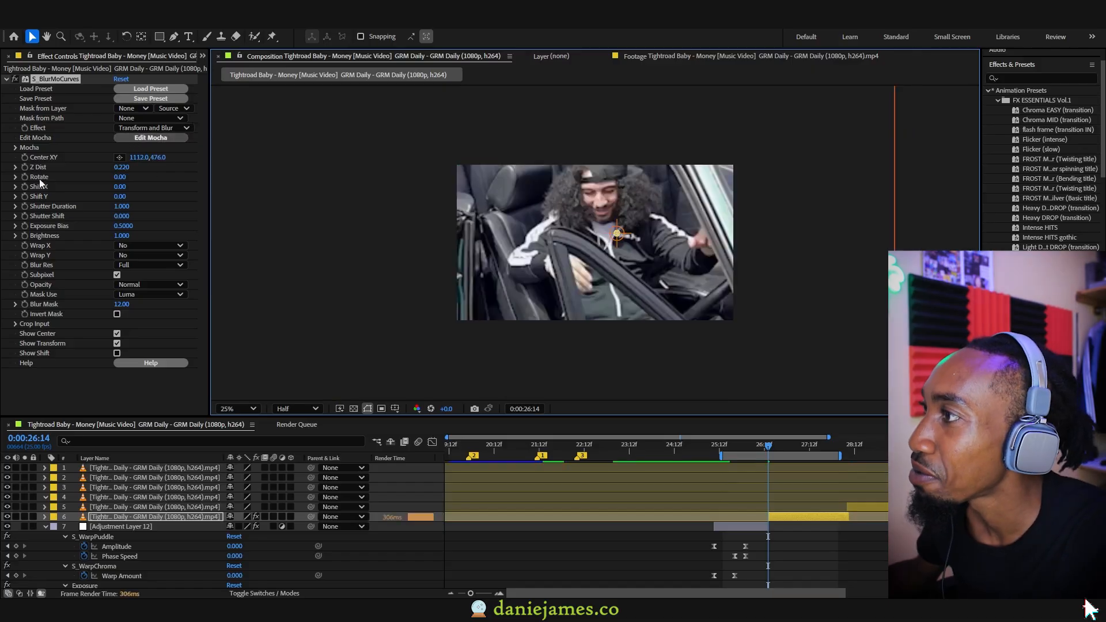
- Animate S_BlurMoCurves Z Dist from the clip's start, setting it to 1 at 0:00:27:02
drag(784, 449, 790, 449)
key(u)
click(120, 168)
text(0.001)
key(Return)
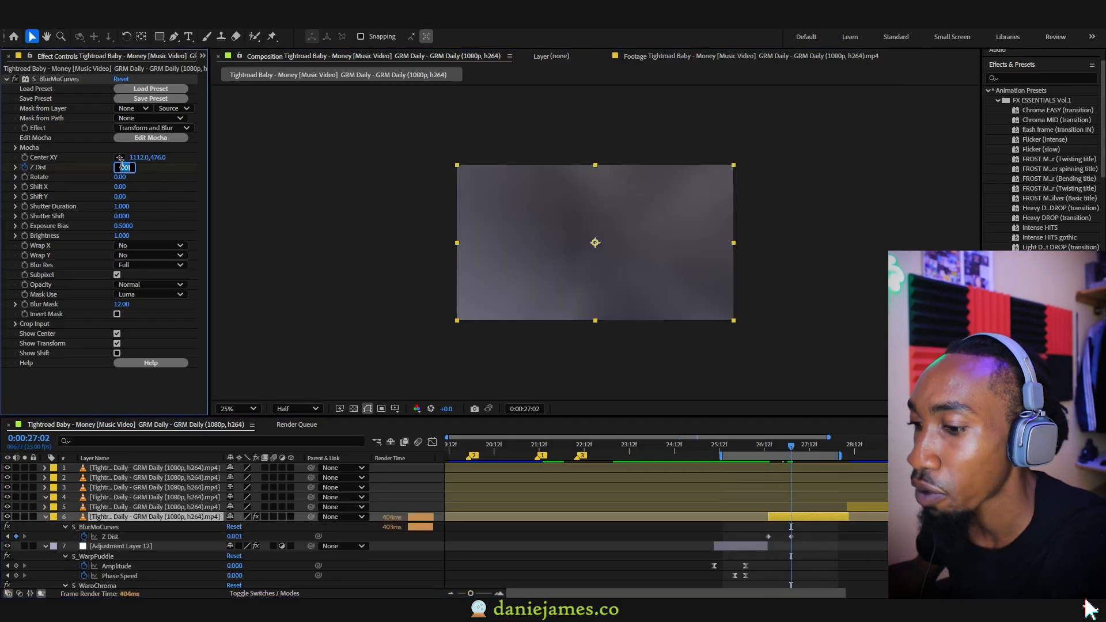
text(1)
key(Return)
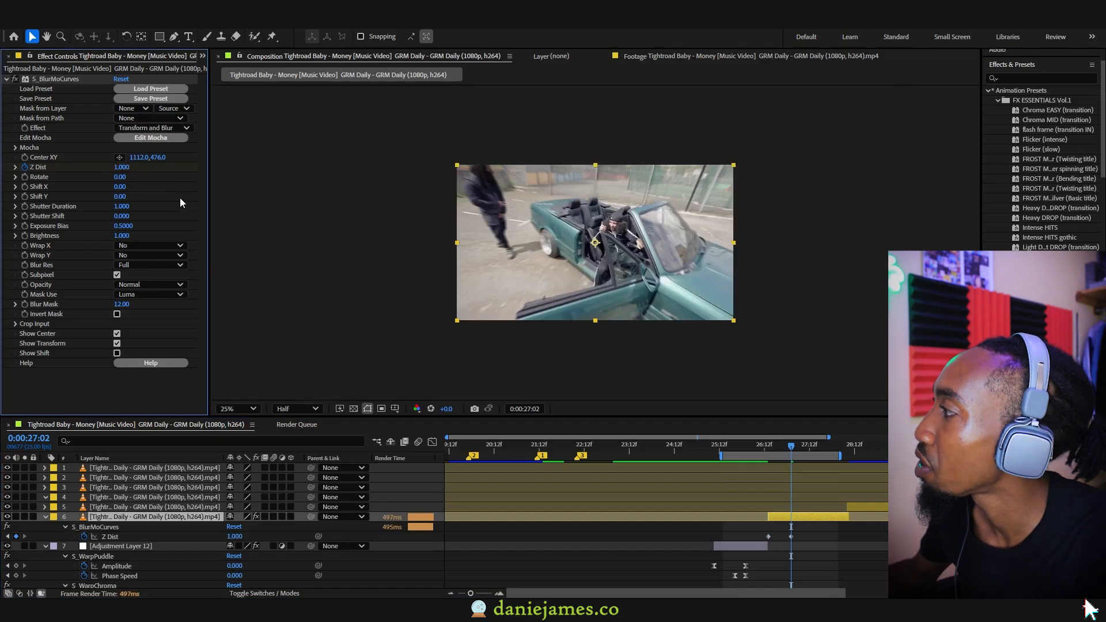
- Ease both Z Dist keyframes with the second at about 0:00:27:08, and preview the zoom-out from 0:00:26:05
drag(792, 536, 745, 544)
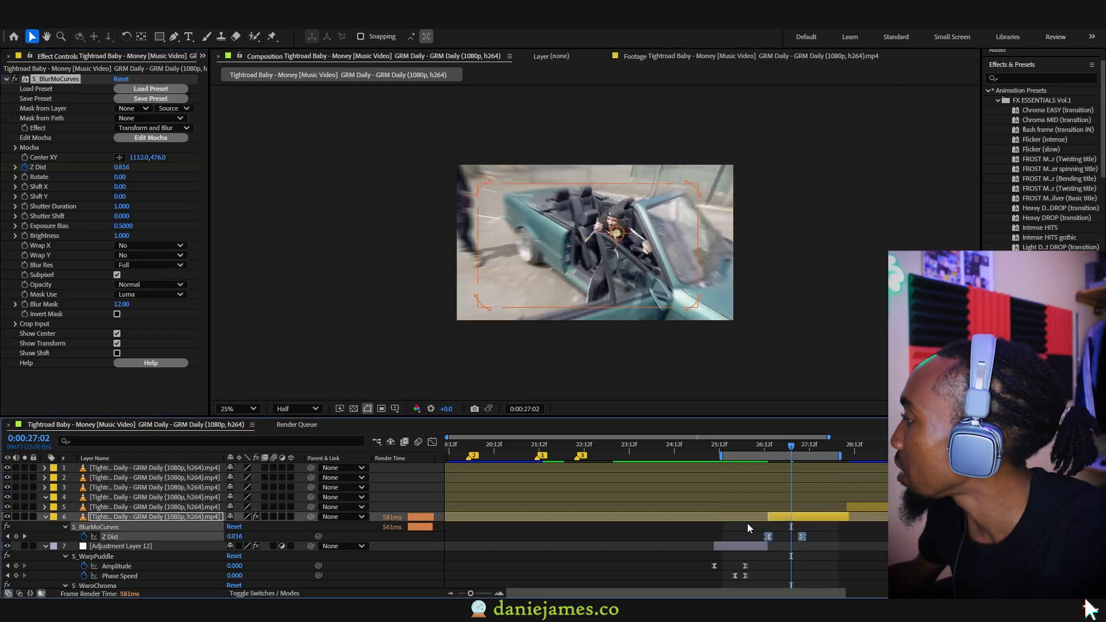
click(752, 443)
drag(752, 443, 751, 445)
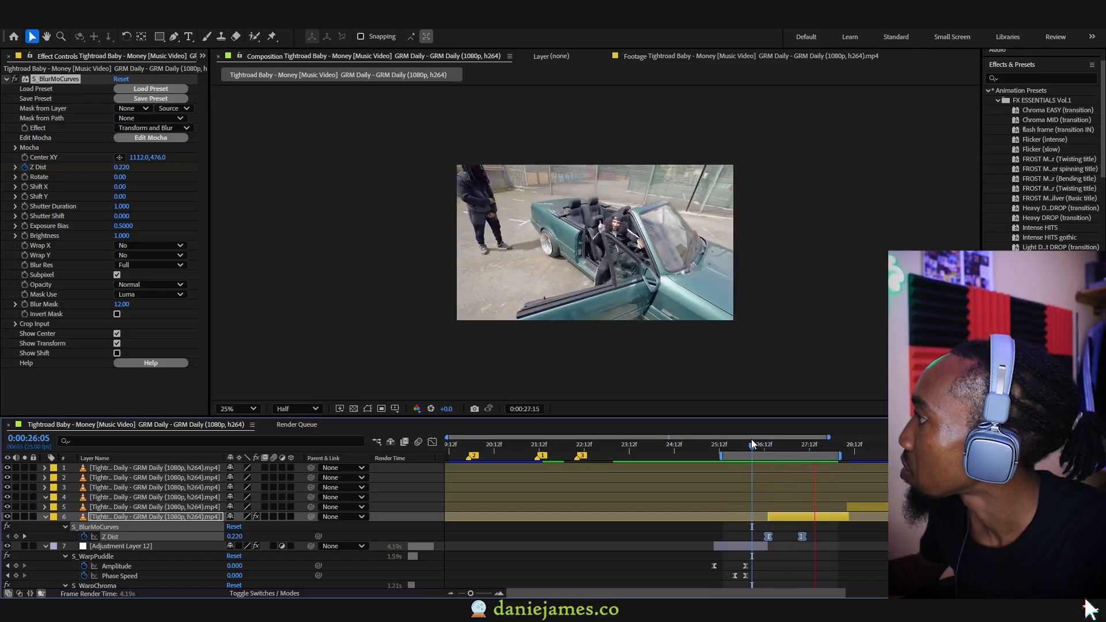
key(space)
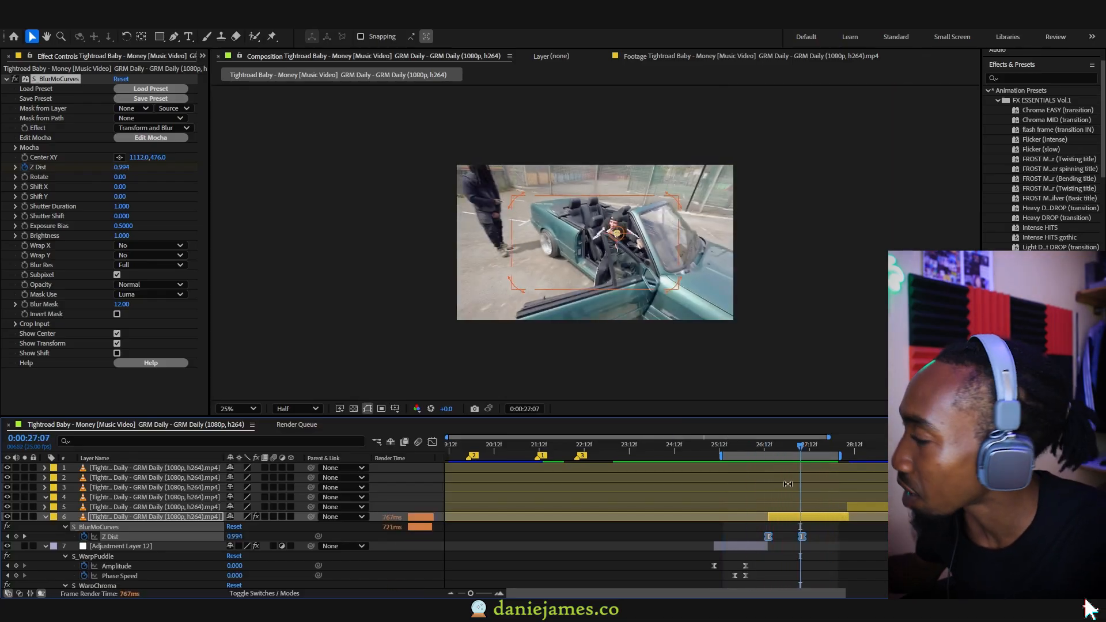
- Pre-compose the zoom-out clip with all attributes moved into the new composition, and return to its start at 0:00:26:14
right_click(790, 517)
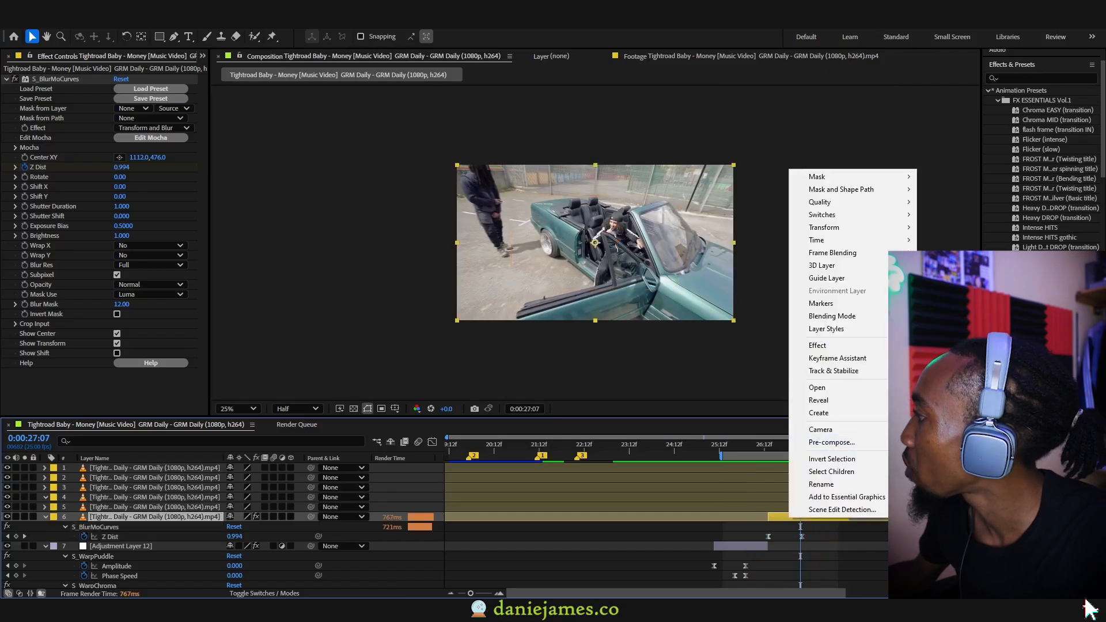
click(836, 448)
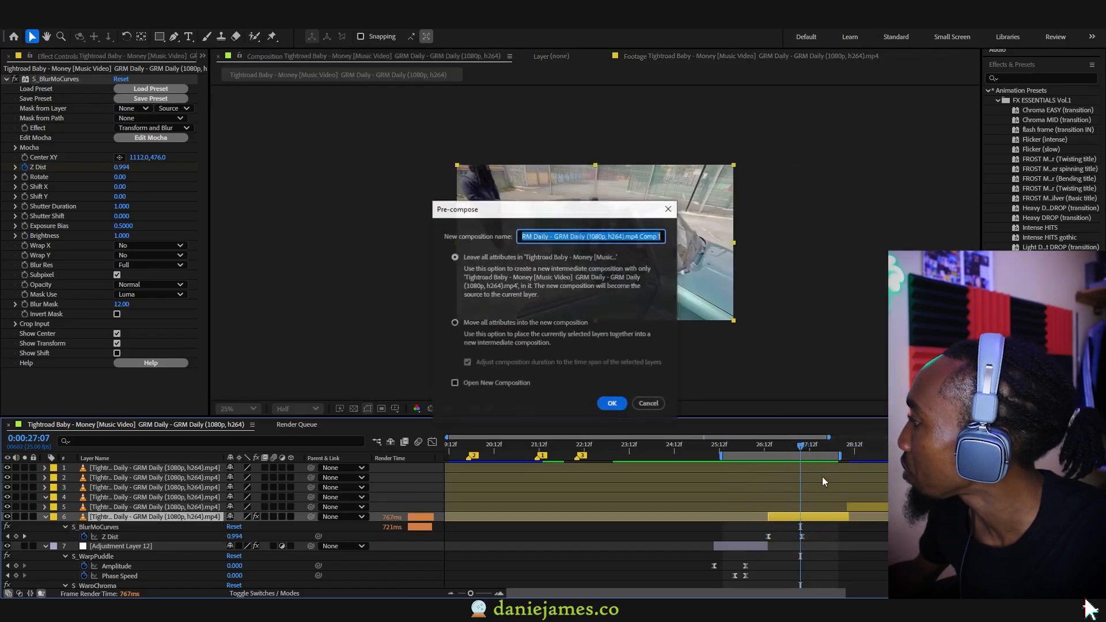
click(455, 323)
click(610, 404)
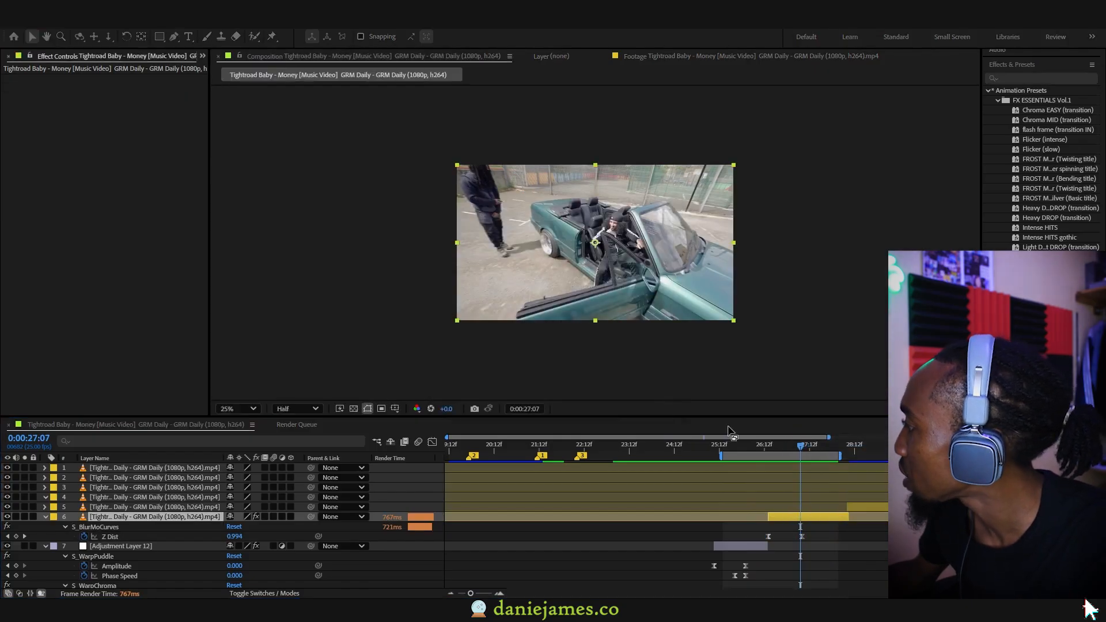
click(774, 450)
click(768, 449)
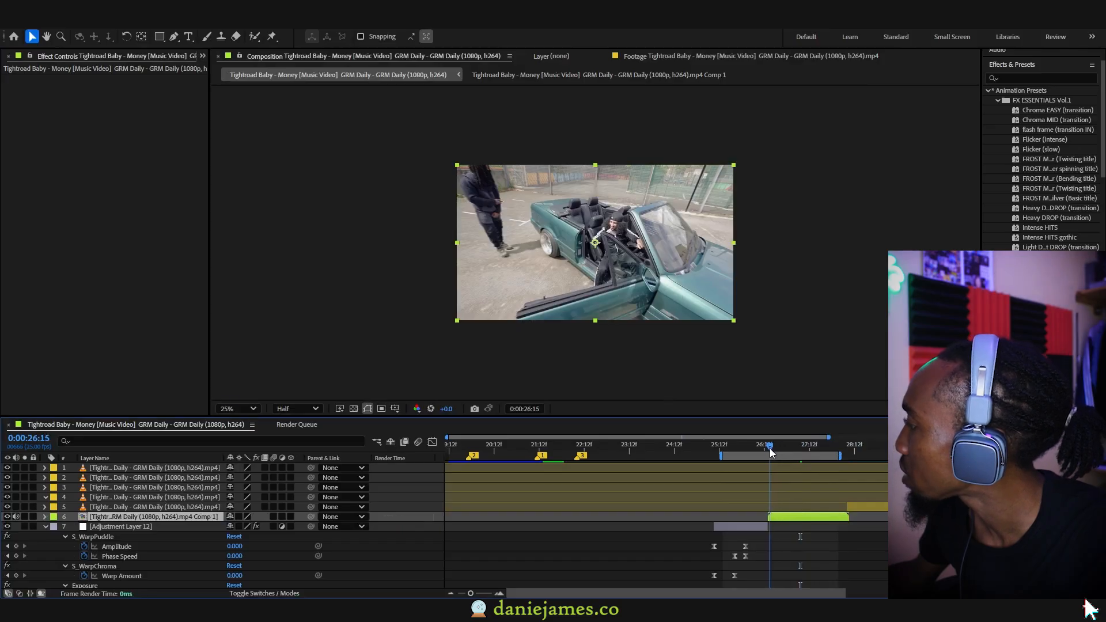
- Create an adjustment layer, place it directly above the pre-composed clip in the layer stack, and move it in time over that clip
drag(1062, 229, 814, 514)
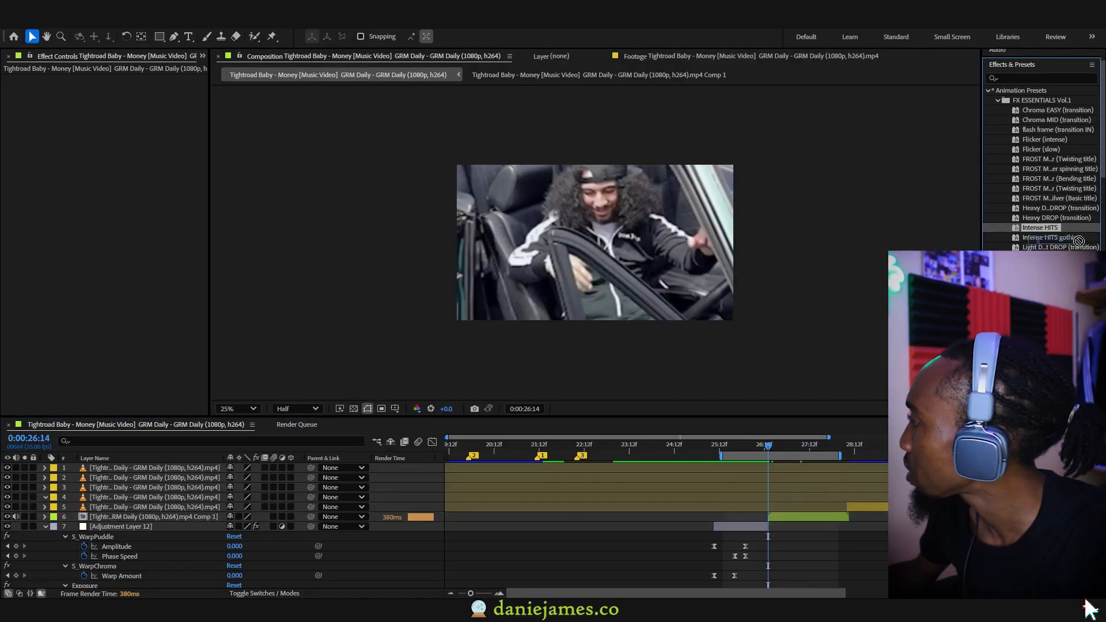
right_click(453, 561)
mouse_move(580, 424)
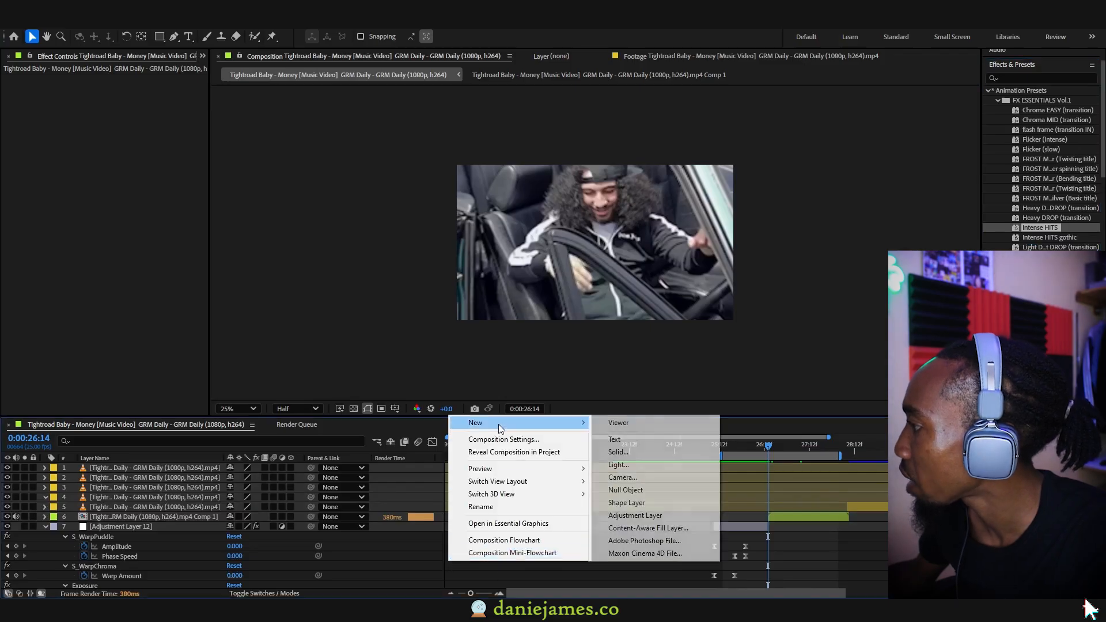
click(644, 516)
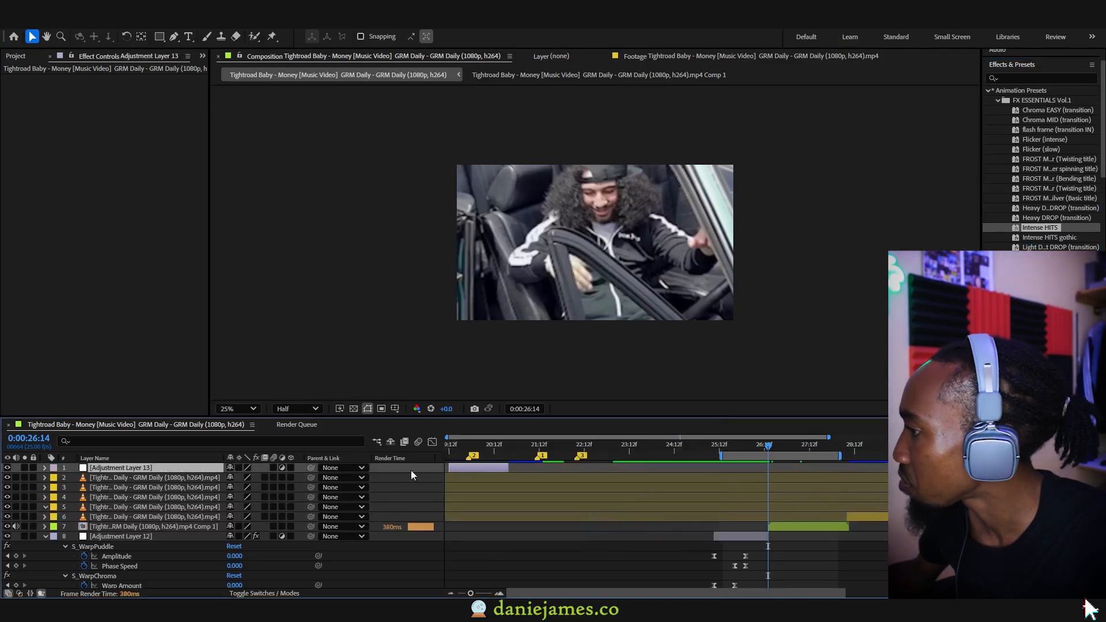
drag(121, 468, 149, 515)
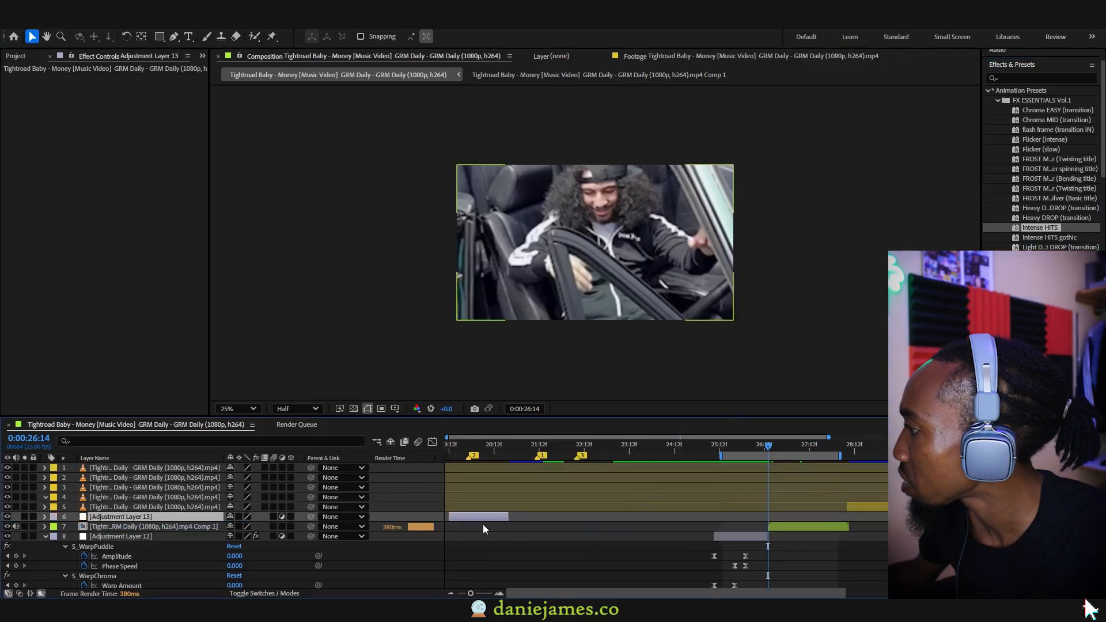
drag(484, 517, 808, 516)
- Apply the Intense HITS preset to the new adjustment layer and preview the transition
drag(1050, 229, 820, 513)
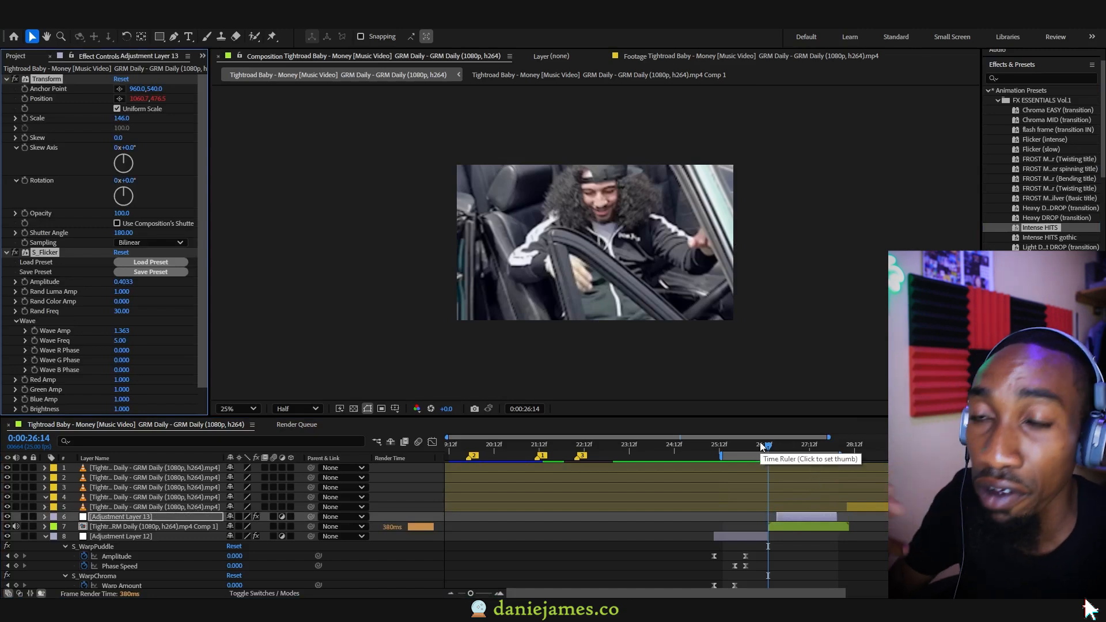
key(space)
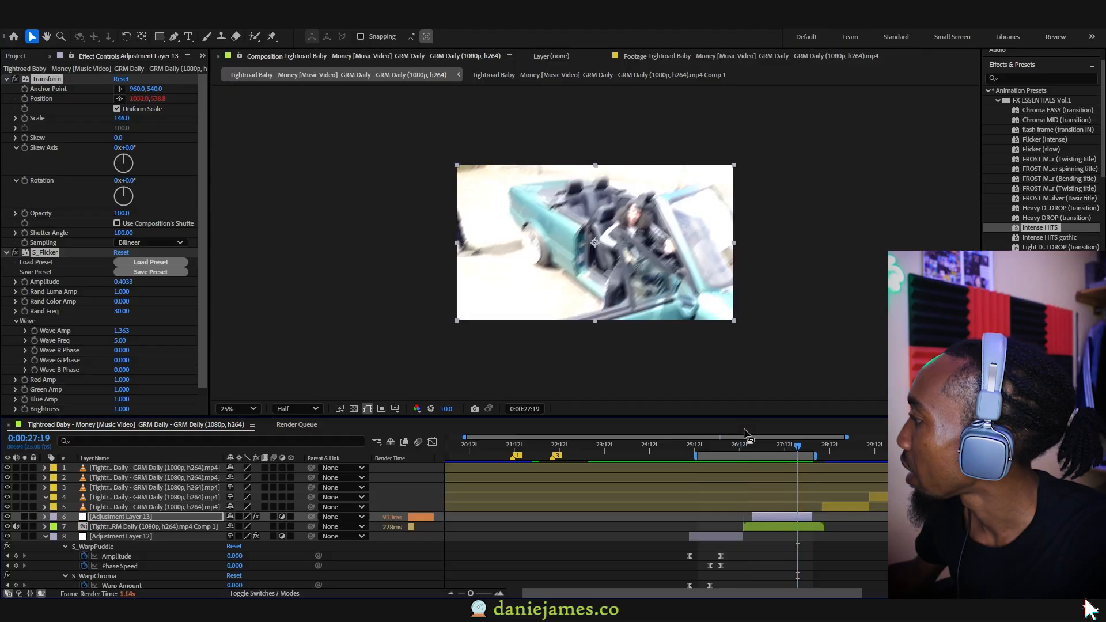
click(731, 450)
key(space)
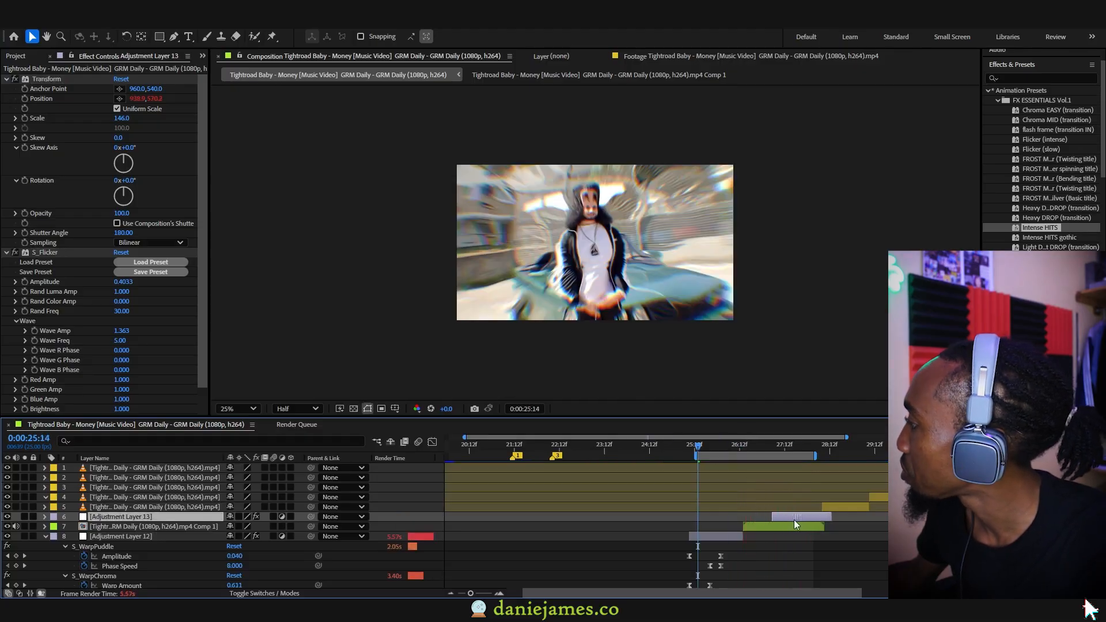
- Reposition and trim the Intense HITS adjustment layer to run from about 0:00:27:08 to near the pre-composed clip's end, and preview from 0:00:26:22
drag(793, 519, 821, 517)
mouse_move(728, 447)
mouse_down()
mouse_move(772, 453)
mouse_move(729, 453)
mouse_up()
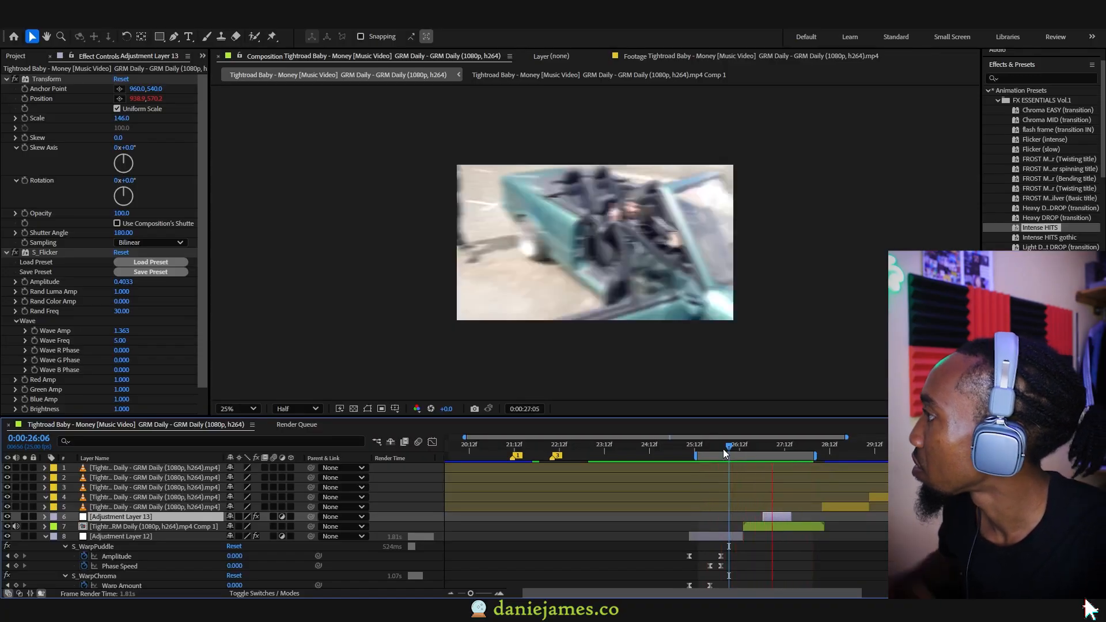
key(space)
drag(808, 520, 802, 520)
click(760, 447)
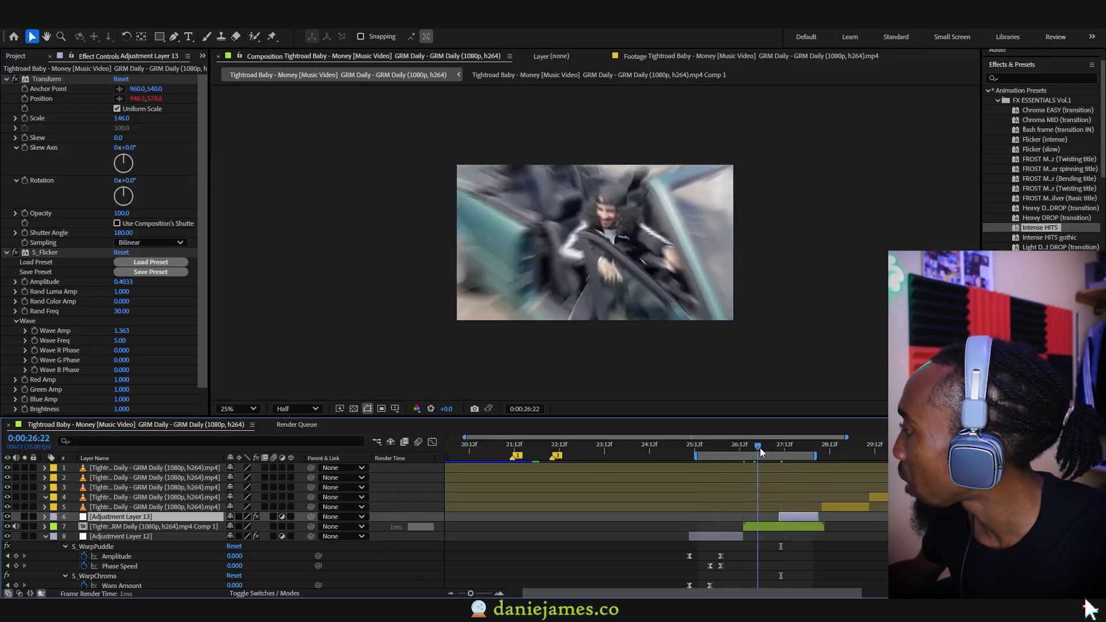
drag(773, 449, 776, 448)
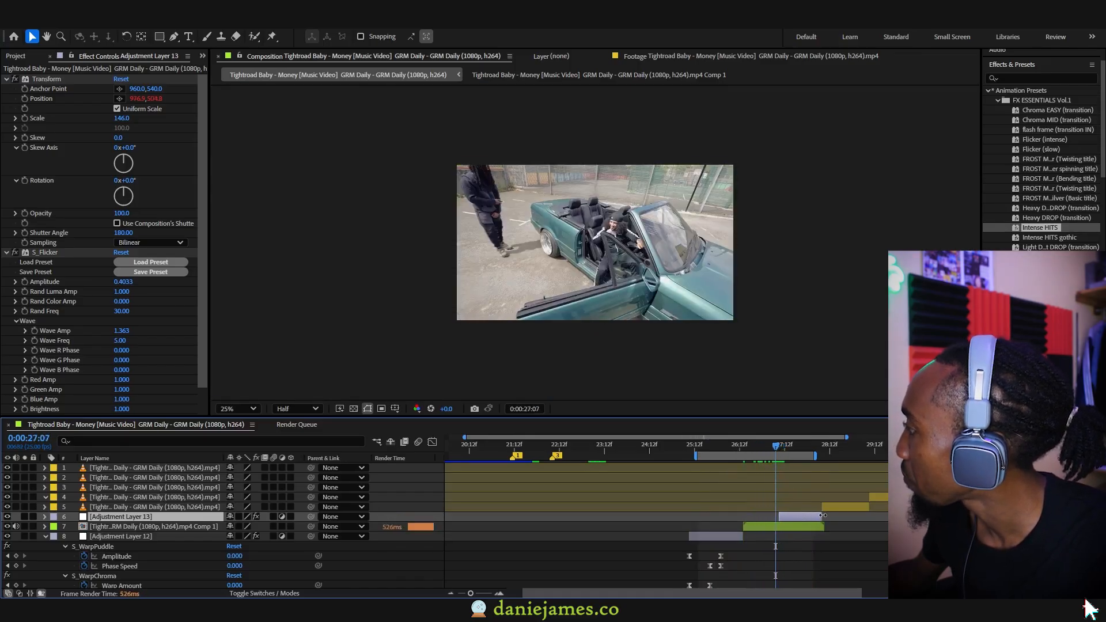
click(759, 445)
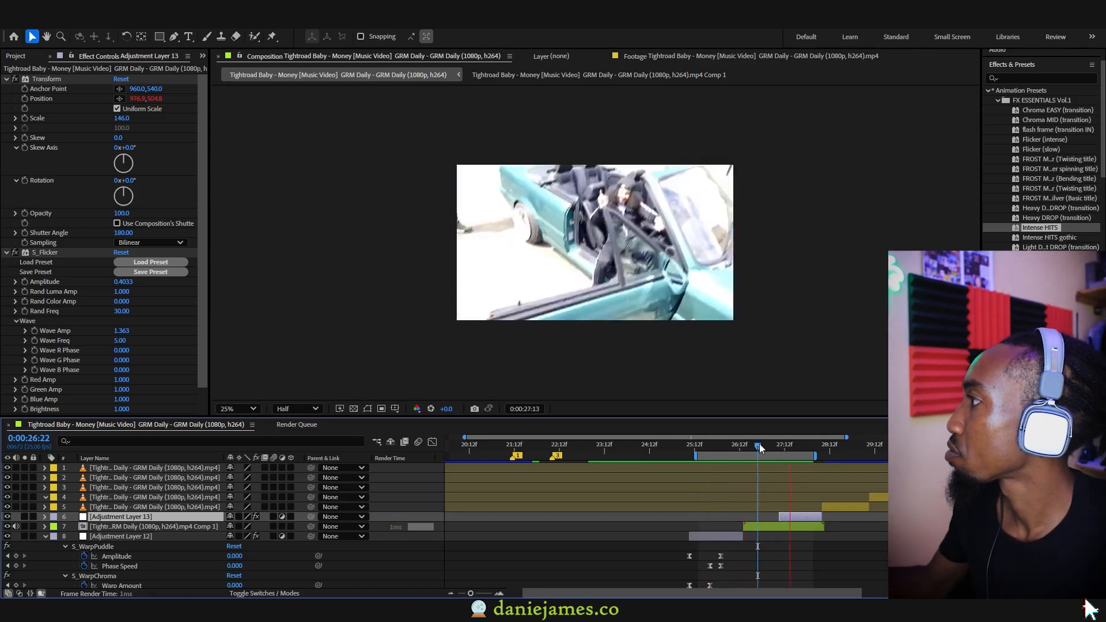
key(space)
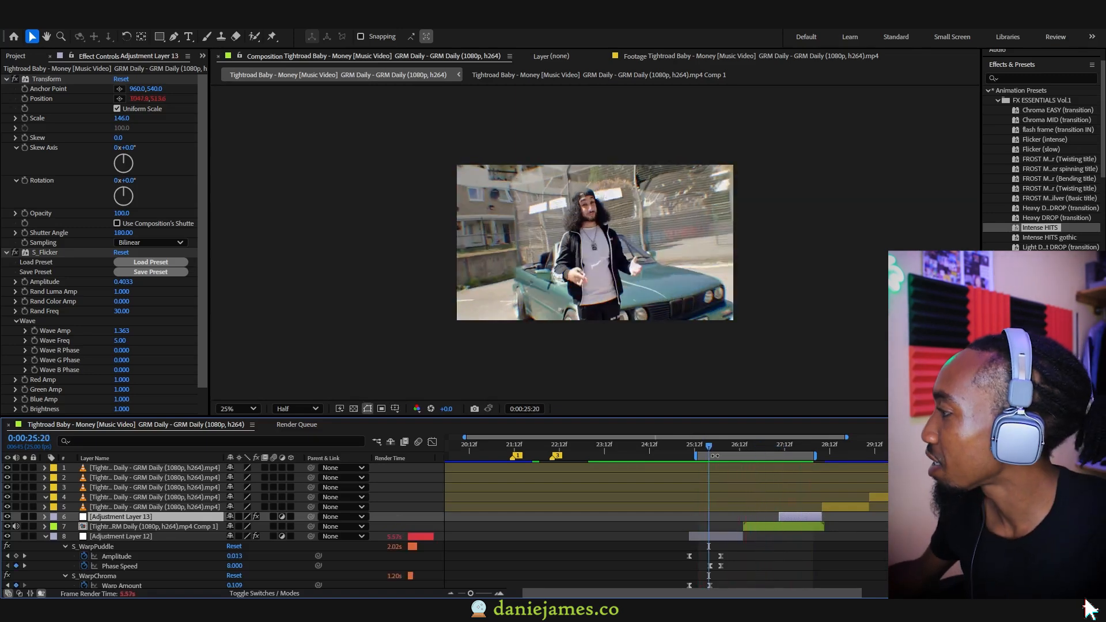
- Extend the work area's start back before the earlier beat markers and collapse the properties of Adjustment Layer 12
drag(694, 459, 447, 457)
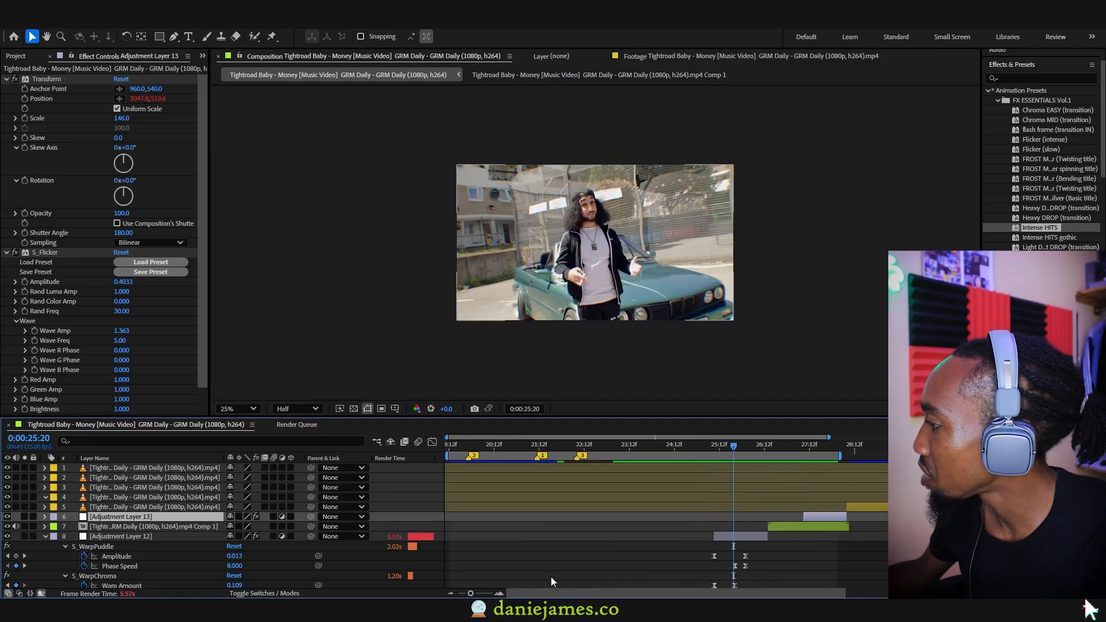
drag(467, 596, 452, 598)
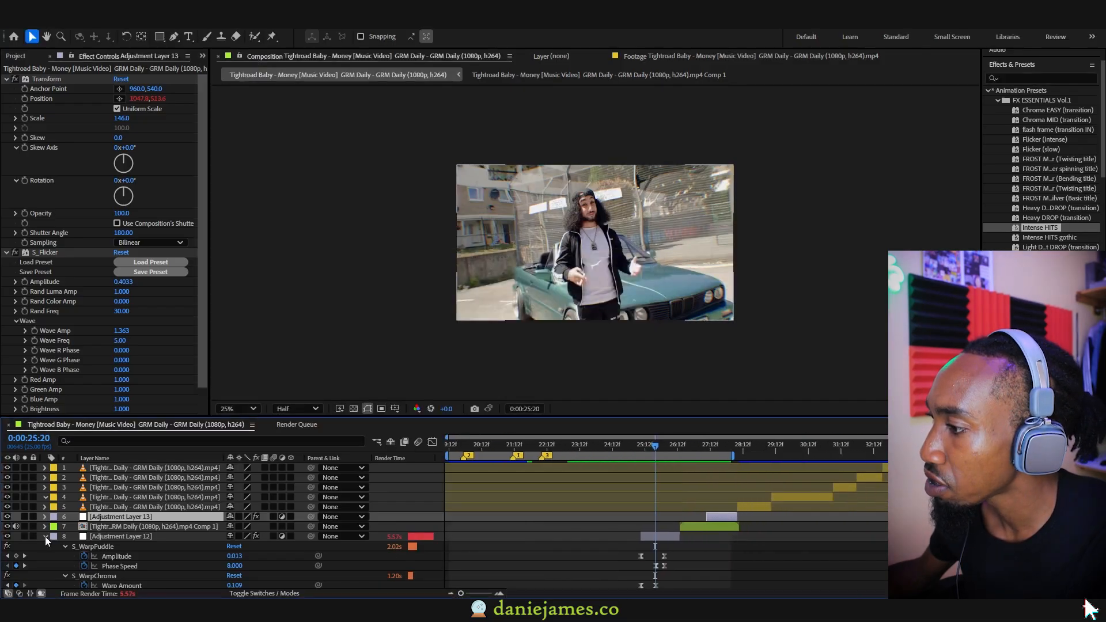
click(45, 536)
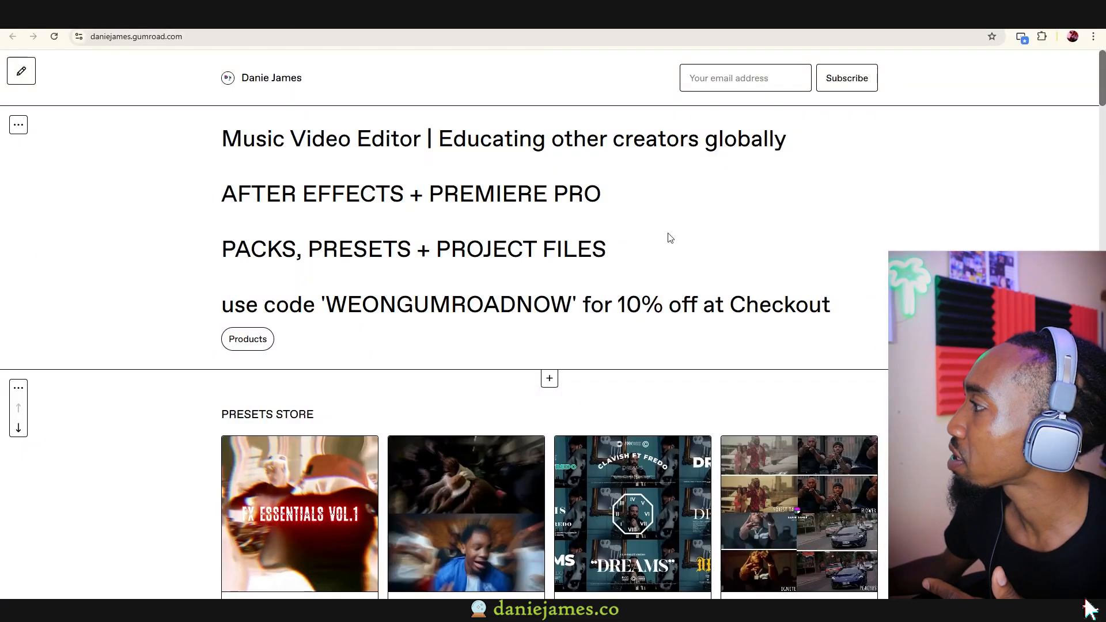
- Switch to the Gumroad store in the browser, highlight the discount code in its header and view the FX Essentials Vol.1 product page
drag(663, 297, 533, 297)
click(419, 297)
drag(331, 310, 576, 306)
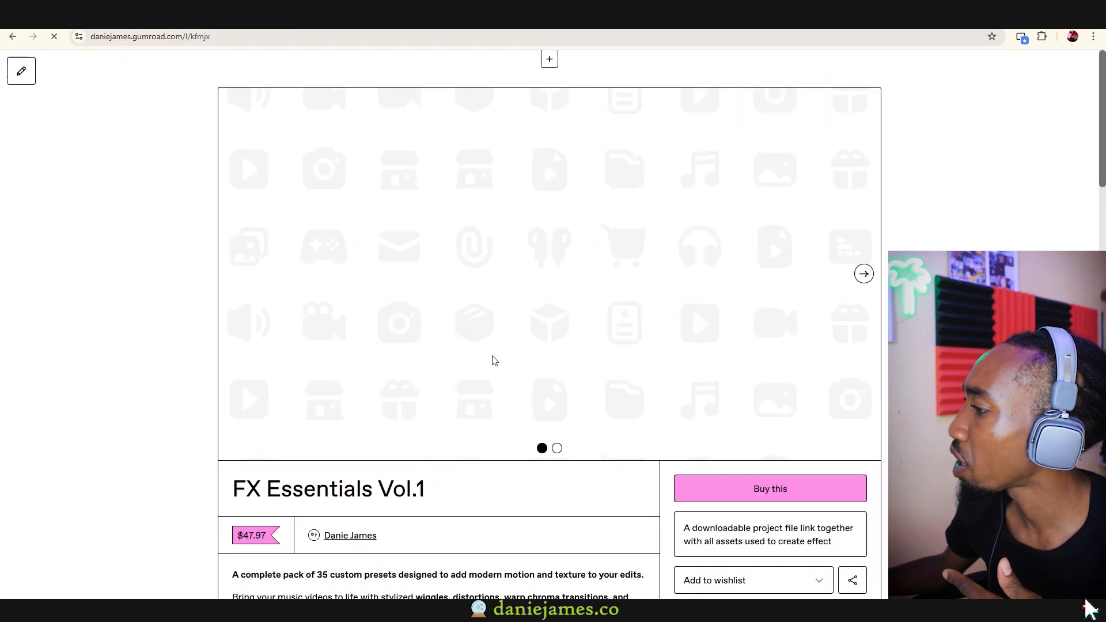
scroll(492, 361, down, 5)
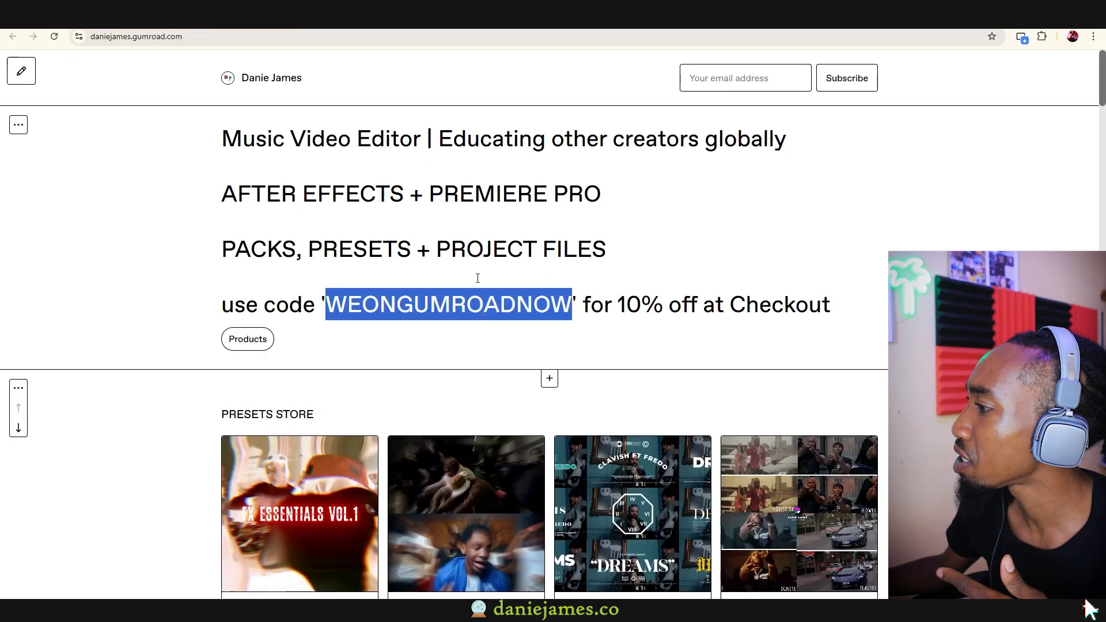
- Examine the store's preset packs, bundles and tutorial project files
scroll(500, 334, down, 5)
scroll(500, 335, down, 5)
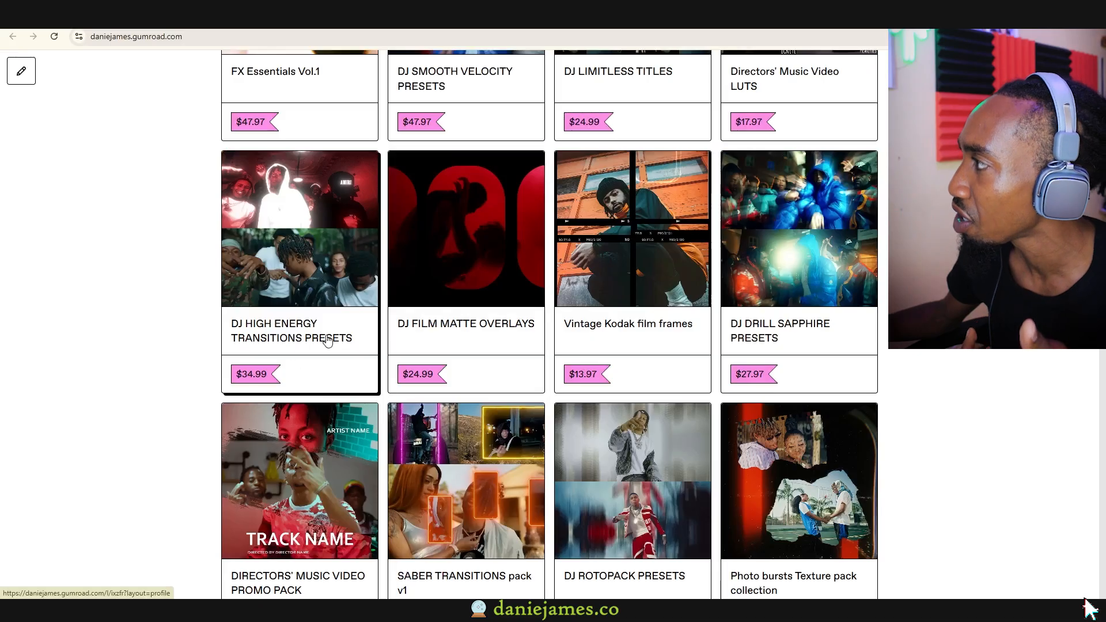
scroll(338, 331, up, 5)
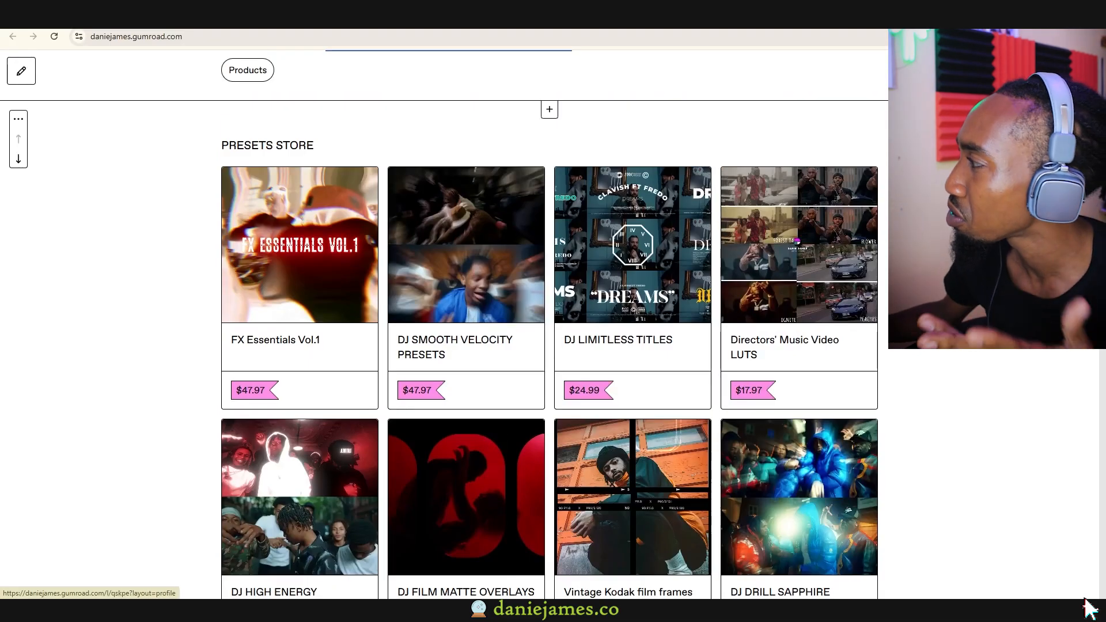
scroll(456, 333, down, 14)
scroll(455, 357, down, 2)
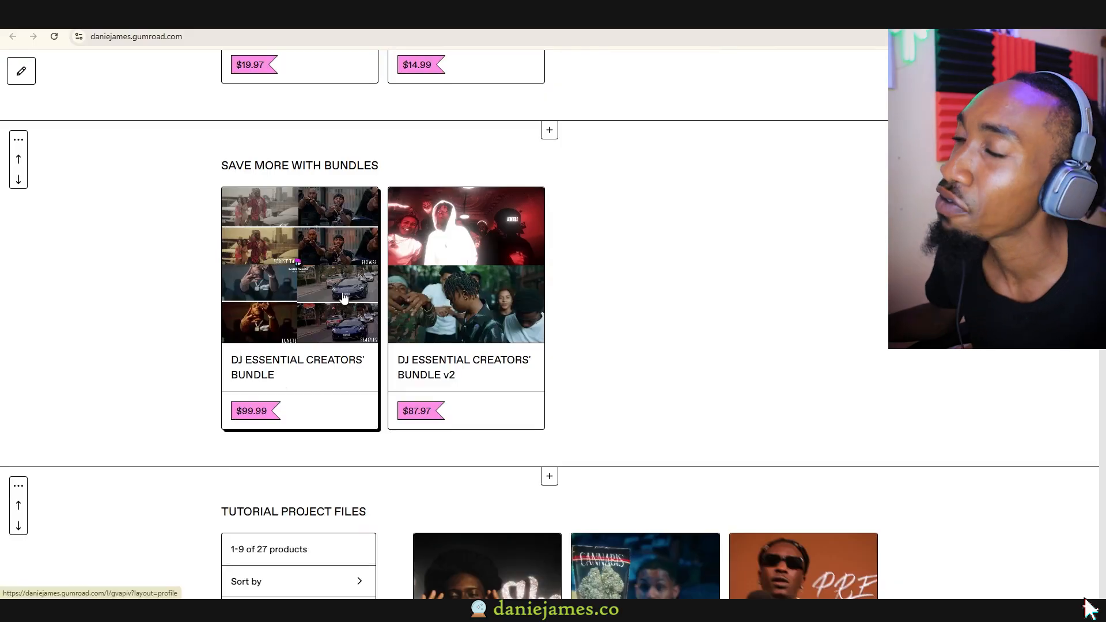
scroll(694, 244, down, 10)
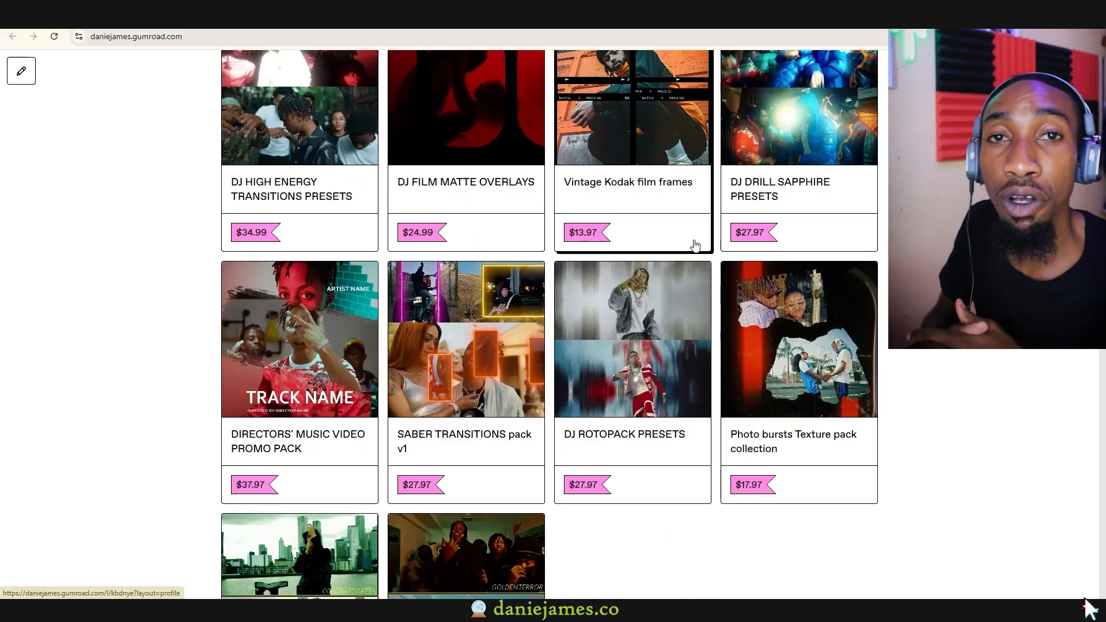